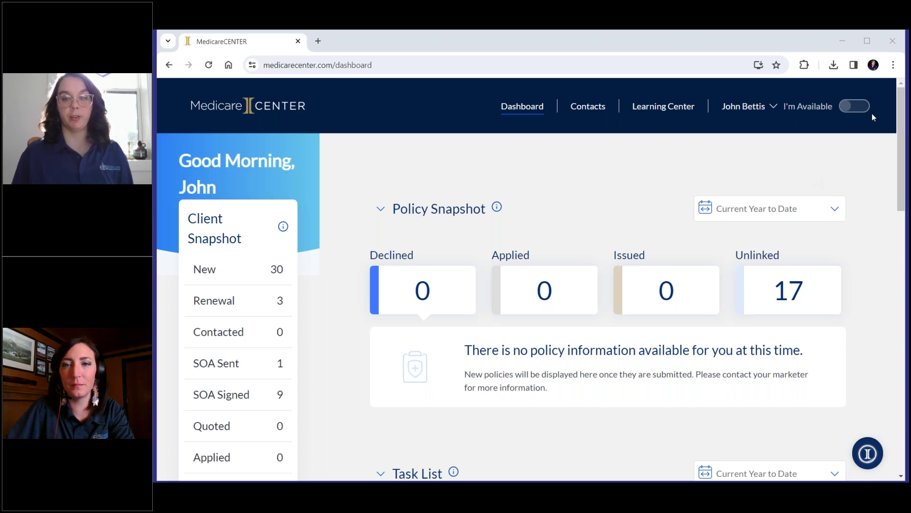
- Open the account page and review its Availability Preferences, Agent Phone Number and Agent Website sections
click(690, 37)
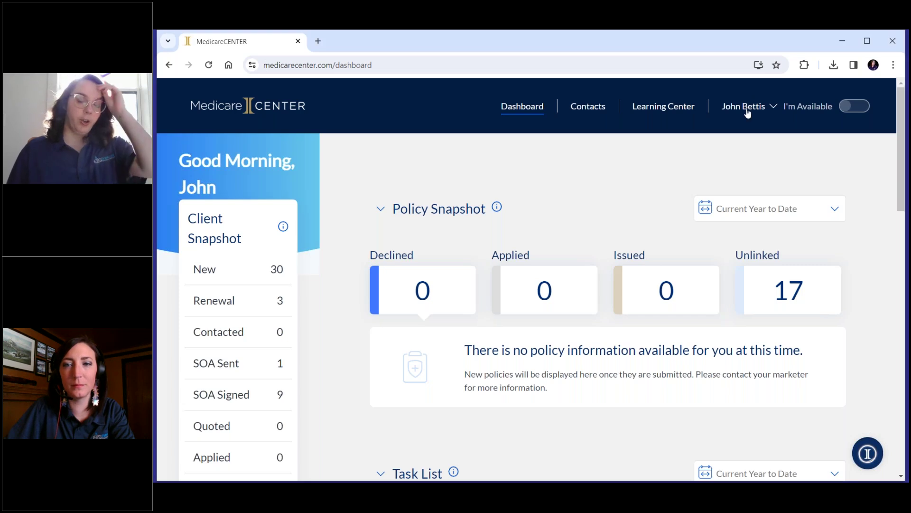
click(747, 109)
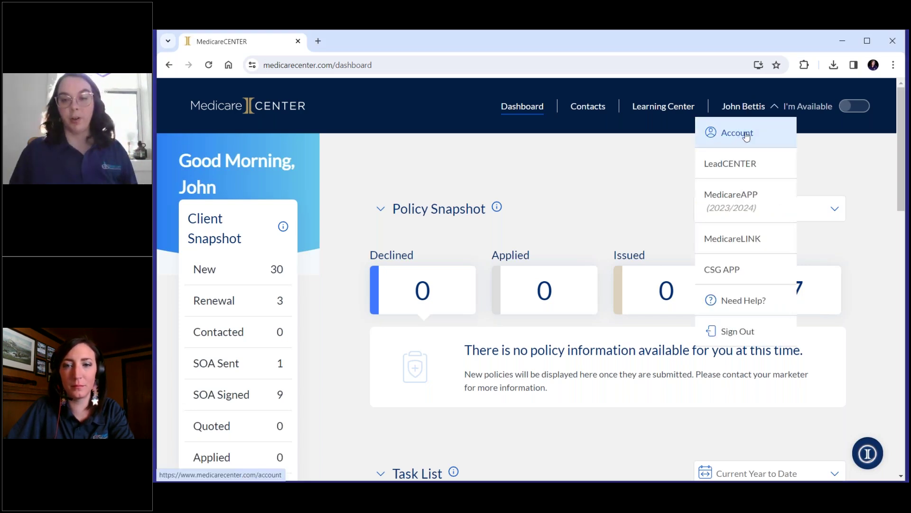
click(747, 136)
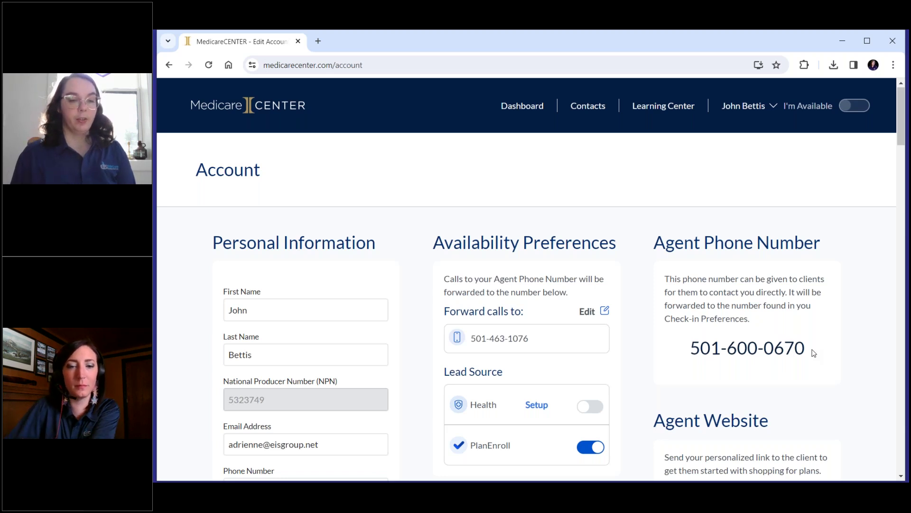
scroll(814, 353, down, 1)
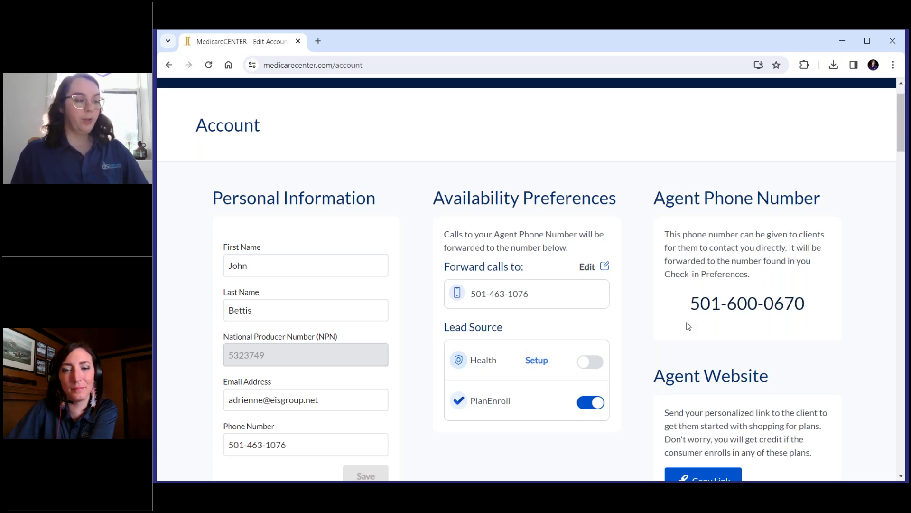
scroll(687, 326, down, 1)
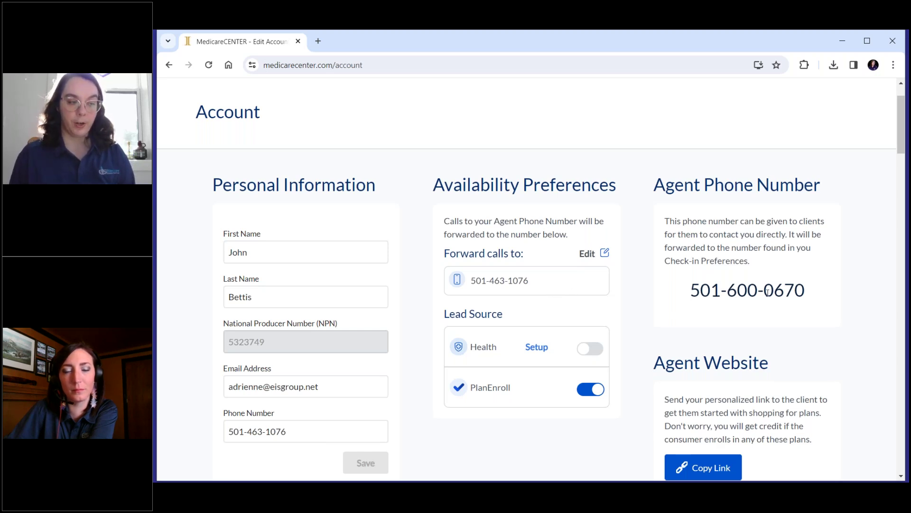
scroll(792, 297, down, 1)
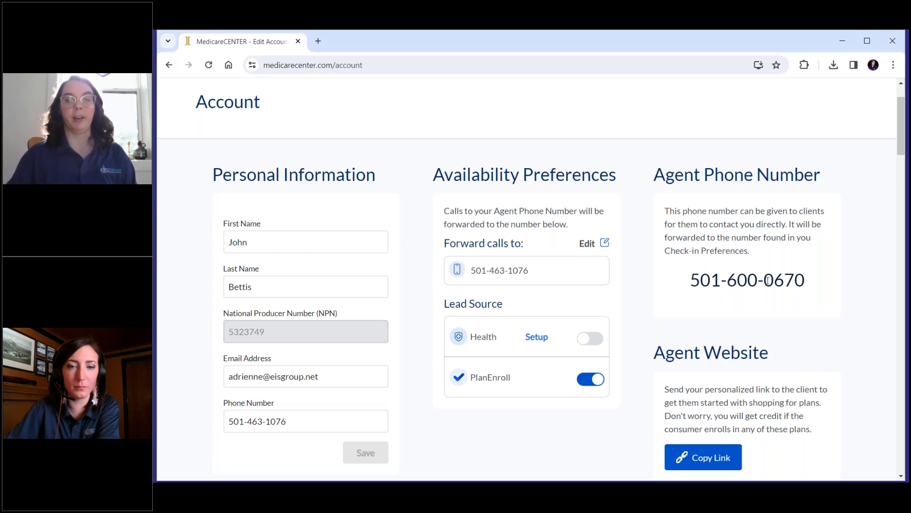
- Return to the dashboard and look over the Policy Snapshot and Task List sections
scroll(768, 283, up, 2)
click(525, 108)
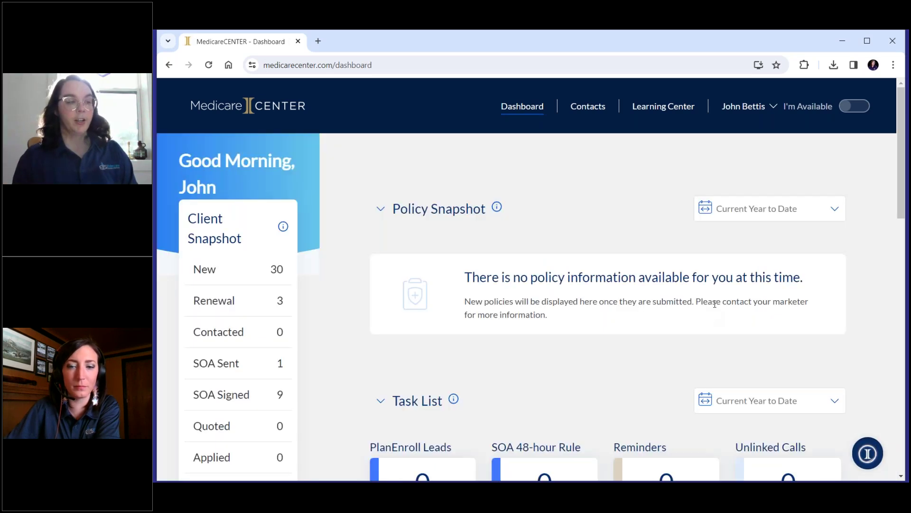
scroll(735, 310, down, 5)
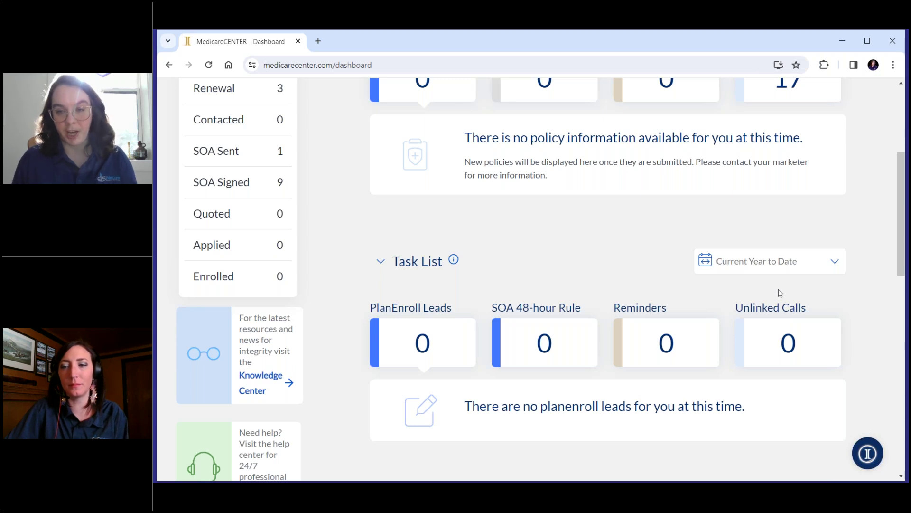
scroll(780, 293, up, 5)
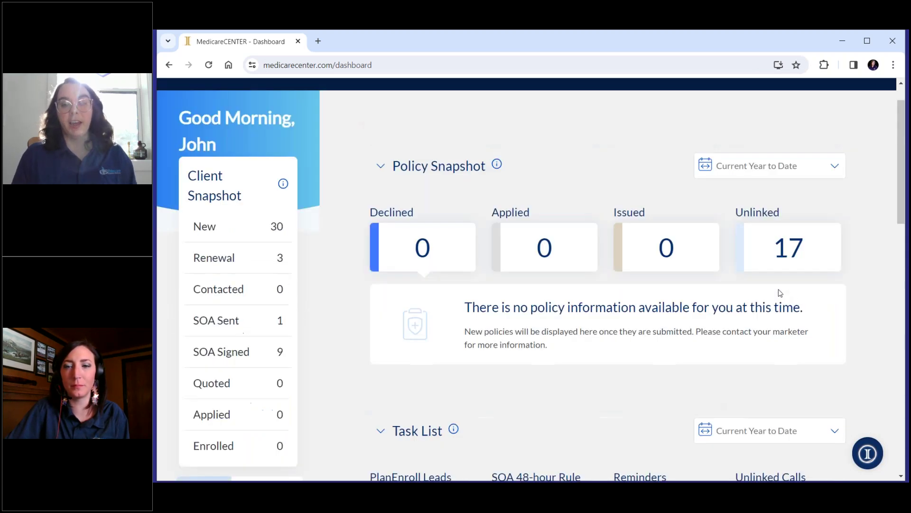
- Reopen the account page from the dashboard and view the entries available under the agent's profile
click(758, 109)
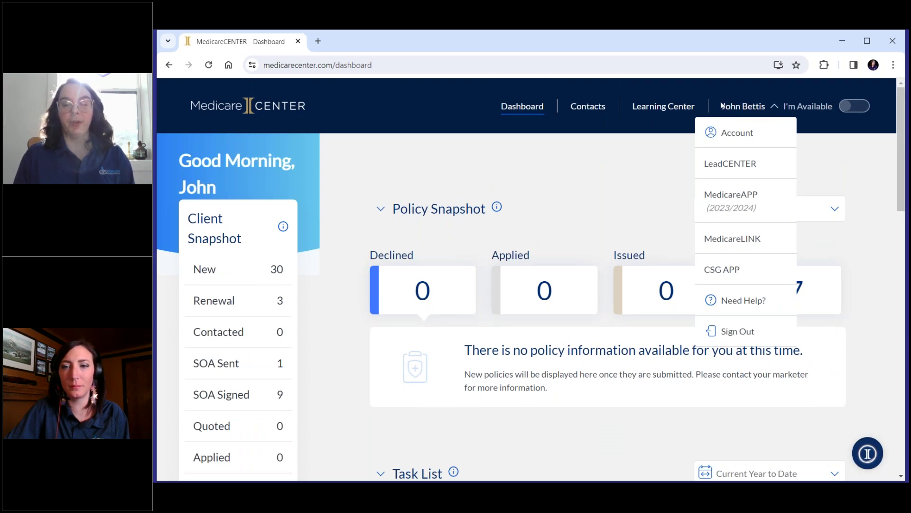
click(751, 141)
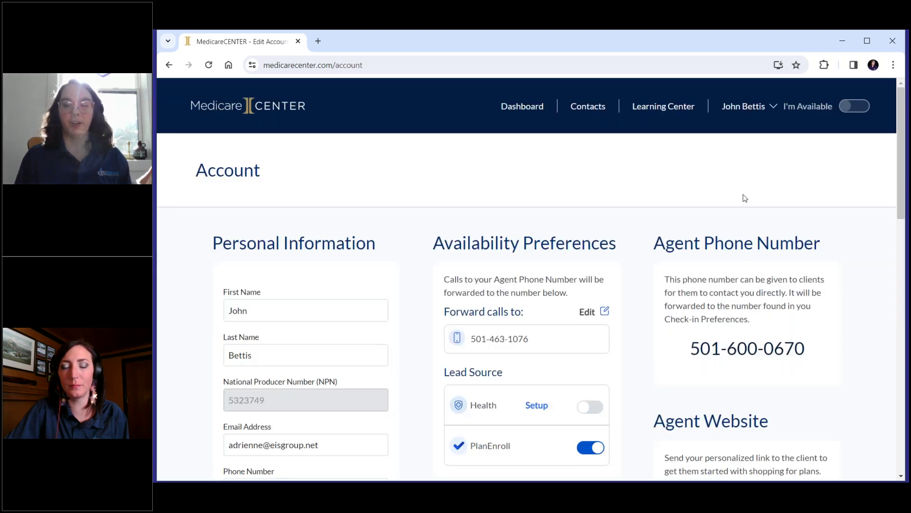
scroll(745, 198, down, 1)
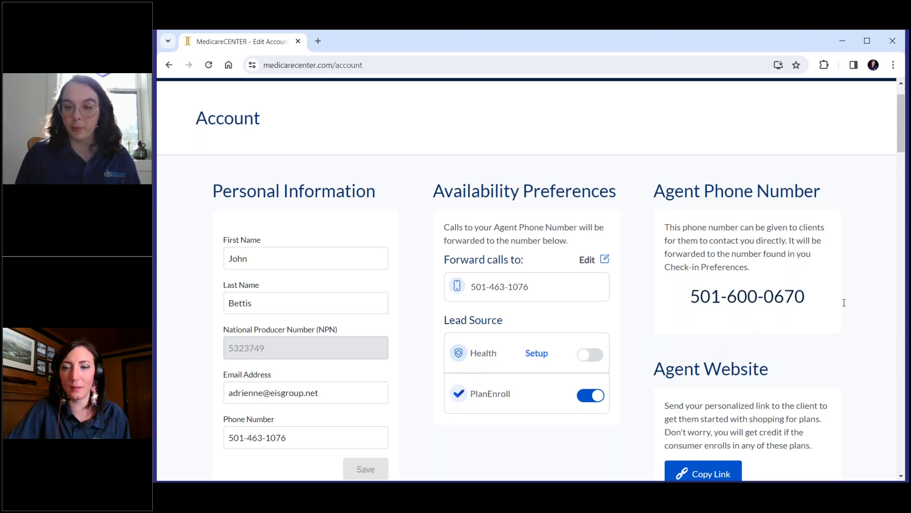
scroll(759, 95, up, 1)
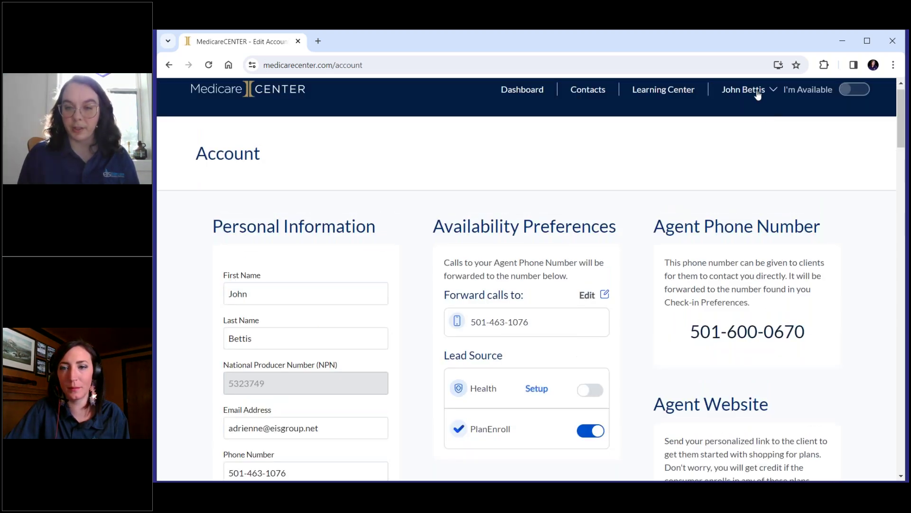
click(758, 95)
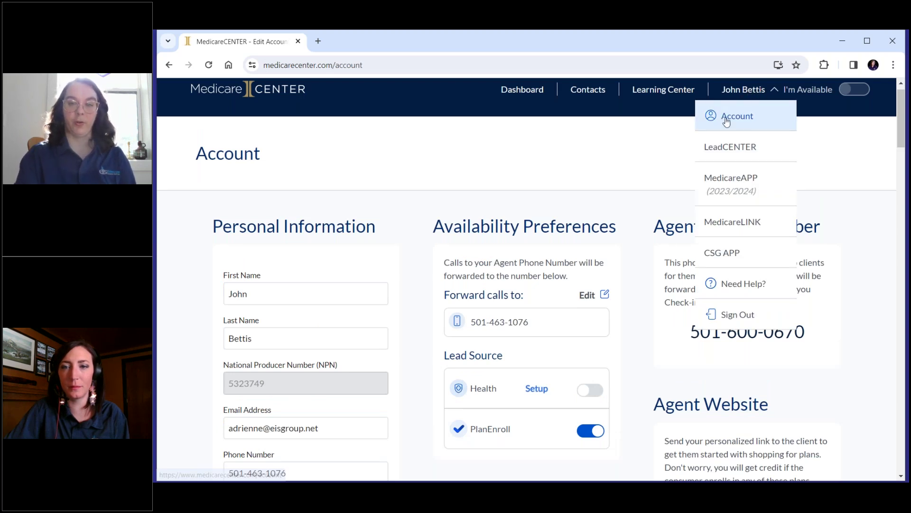
click(659, 152)
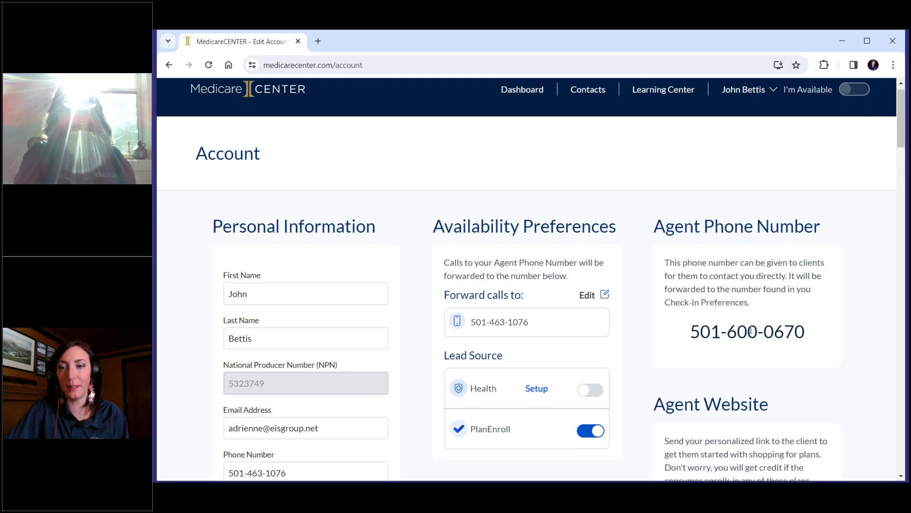
- Examine the call forwarding setting alongside the agent phone number and website link on the account page
scroll(751, 331, up, 1)
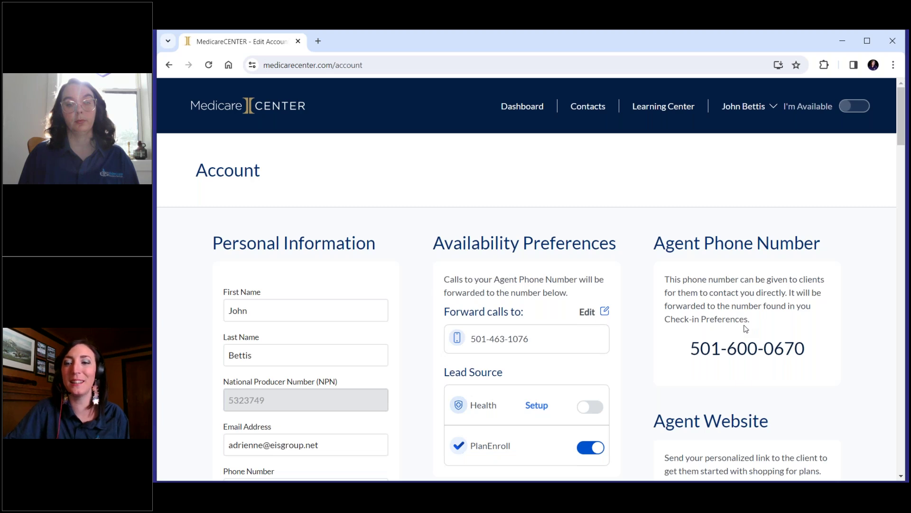
scroll(746, 328, down, 2)
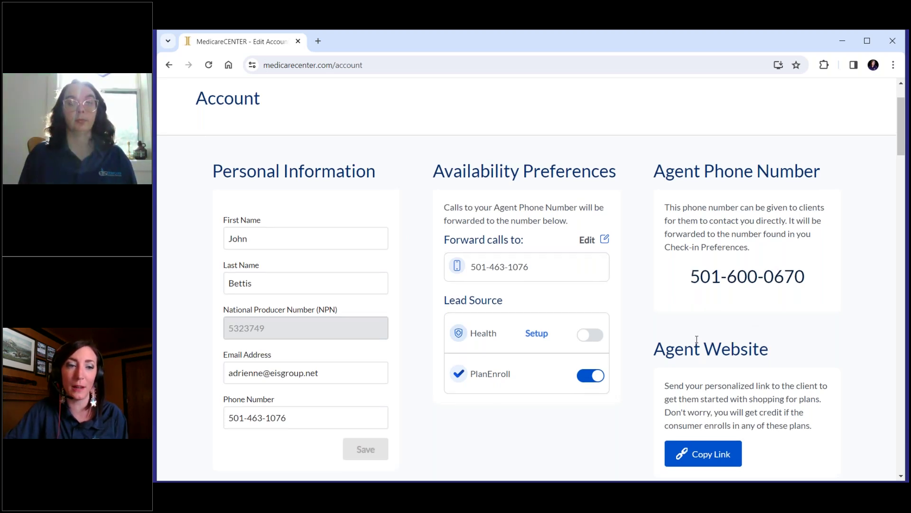
scroll(698, 344, up, 2)
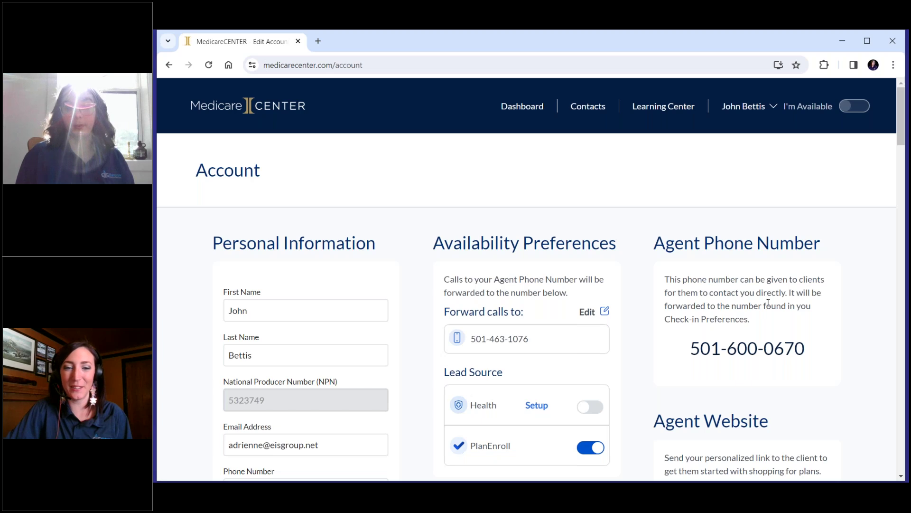
scroll(768, 304, down, 1)
scroll(769, 303, up, 1)
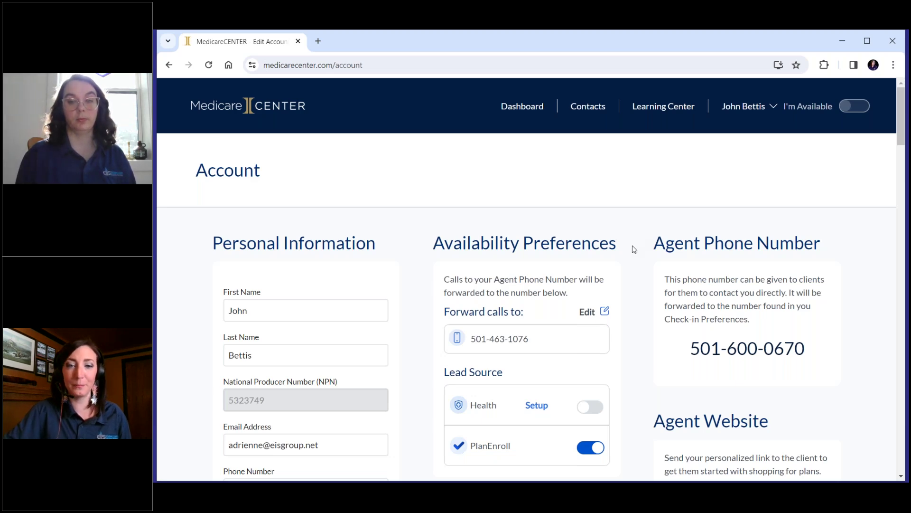
scroll(634, 249, down, 1)
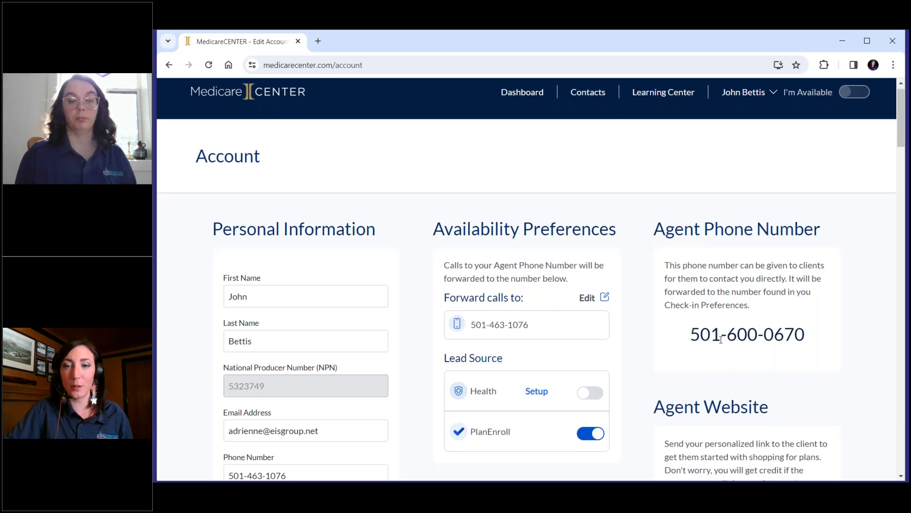
scroll(546, 190, up, 1)
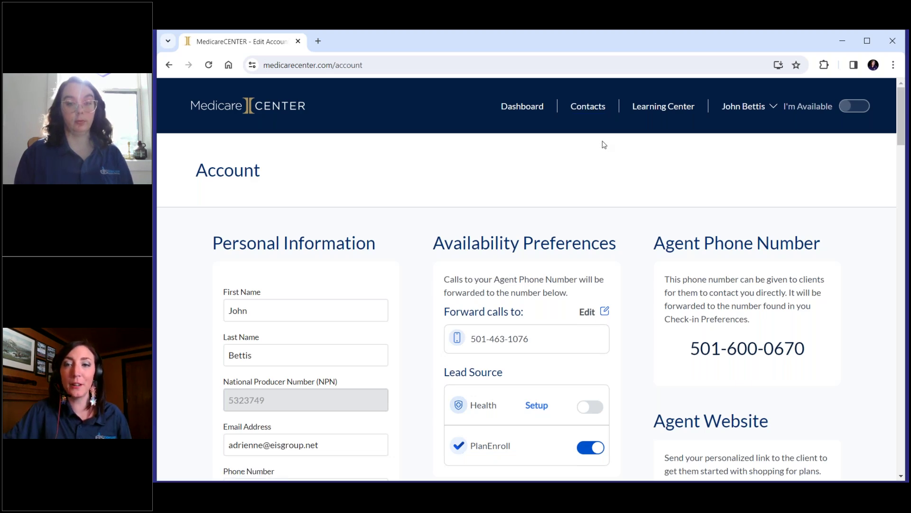
- Start a new contact from the Contacts list and enter "Endurance" as the first name
click(588, 110)
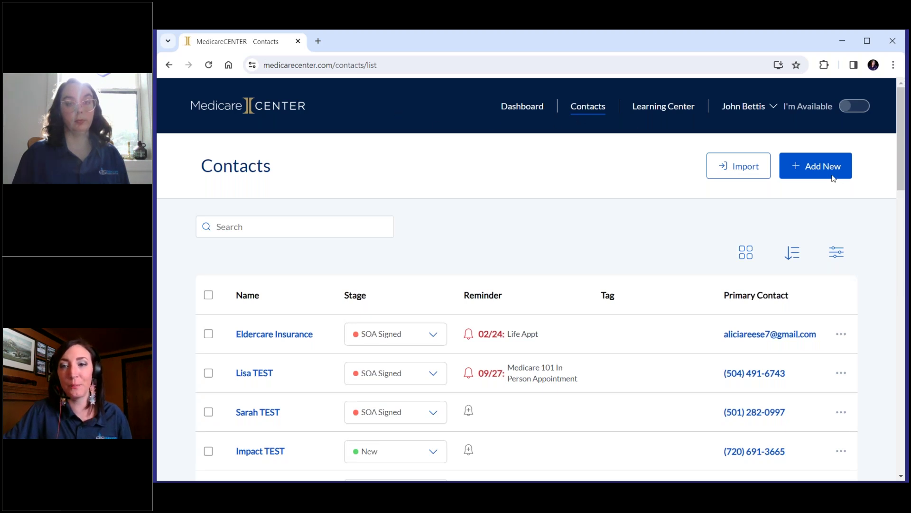
click(800, 170)
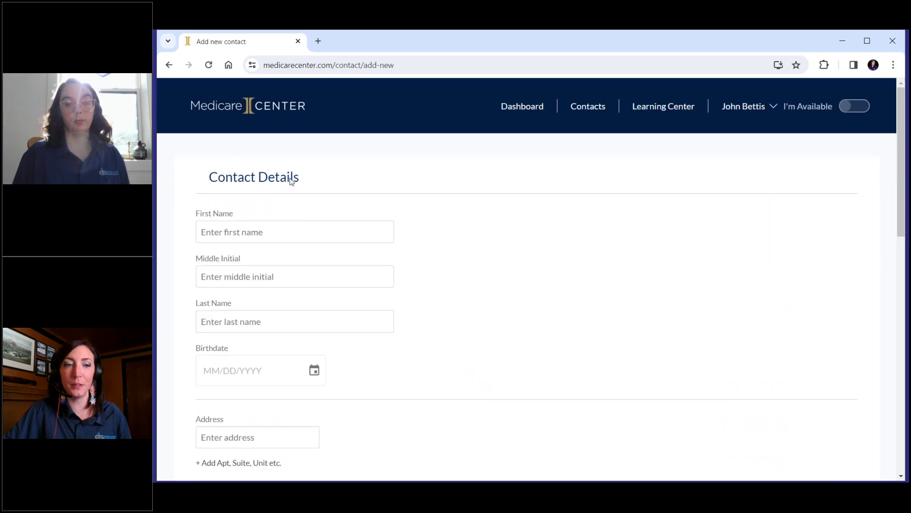
click(265, 231)
text(S)
key(BackSpace)
text(End)
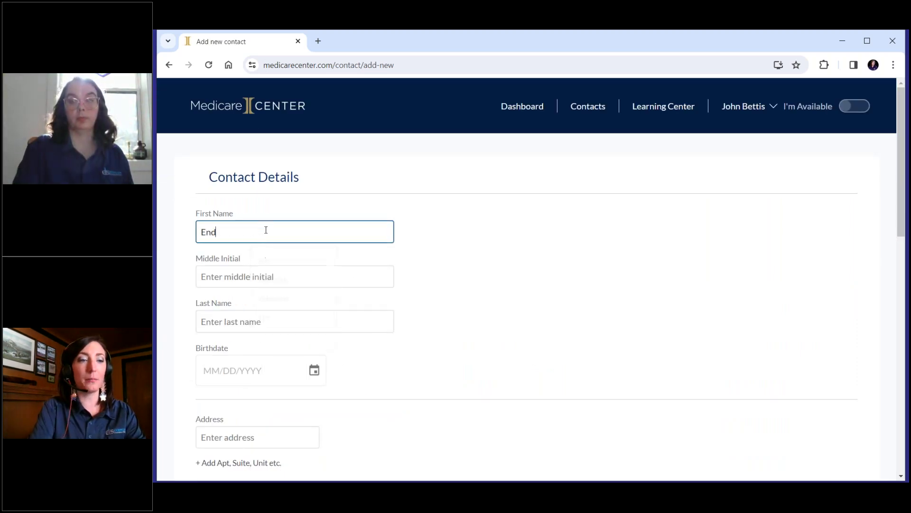
text(urance)
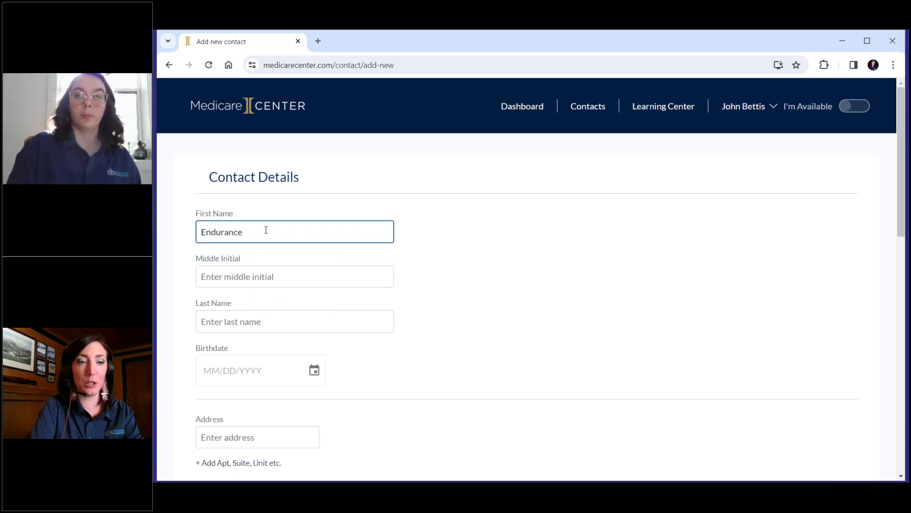
- Enter "Training" as the new contact's last name, leaving the middle initial blank
key(Tab)
key(Tab)
text(S)
key(BackSpace)
text(TRain=)
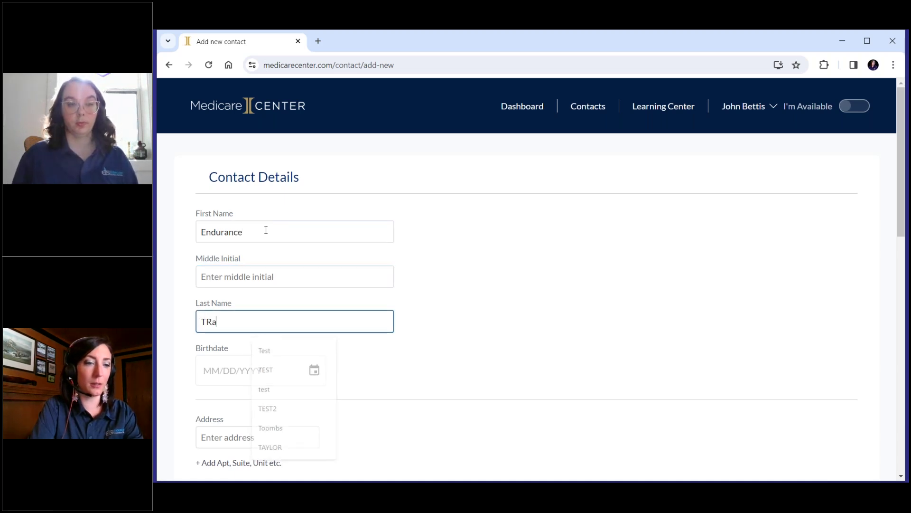
key(BackSpace)
key(BackSpace)
text(raining)
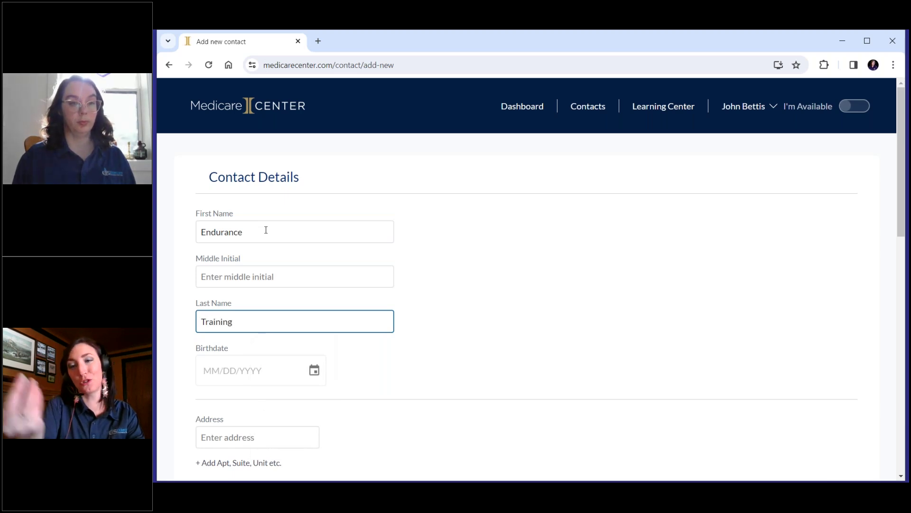
scroll(345, 224, down, 1)
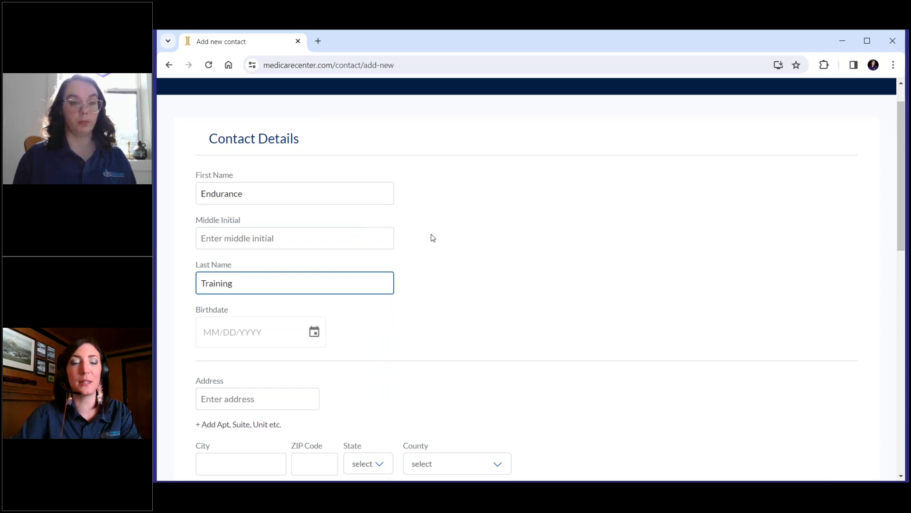
scroll(418, 247, down, 3)
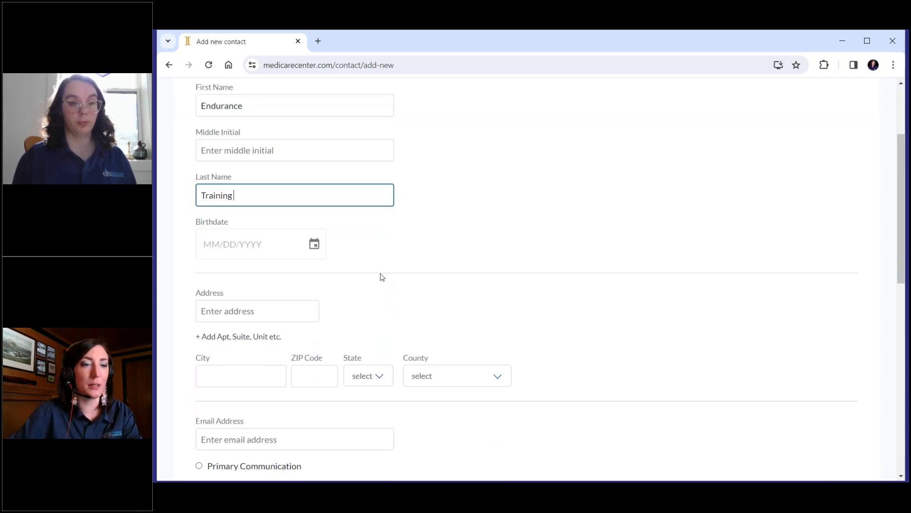
click(314, 223)
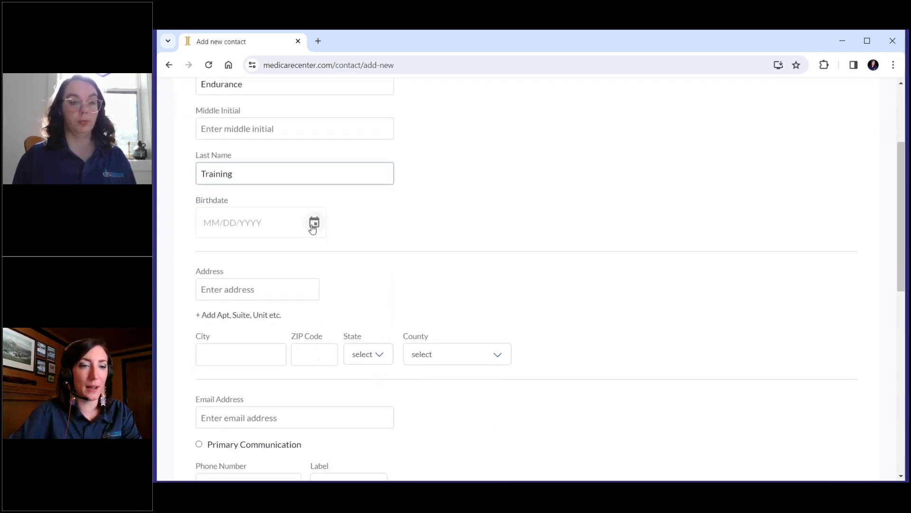
click(261, 224)
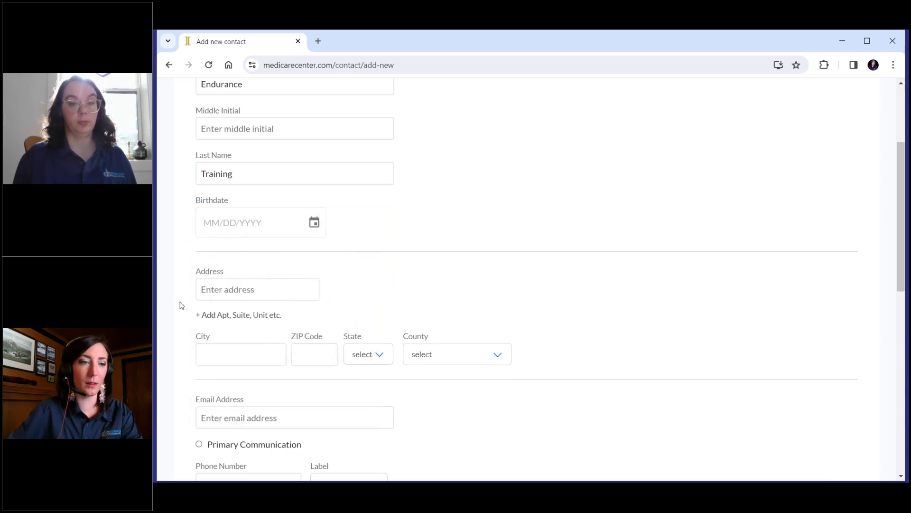
click(233, 220)
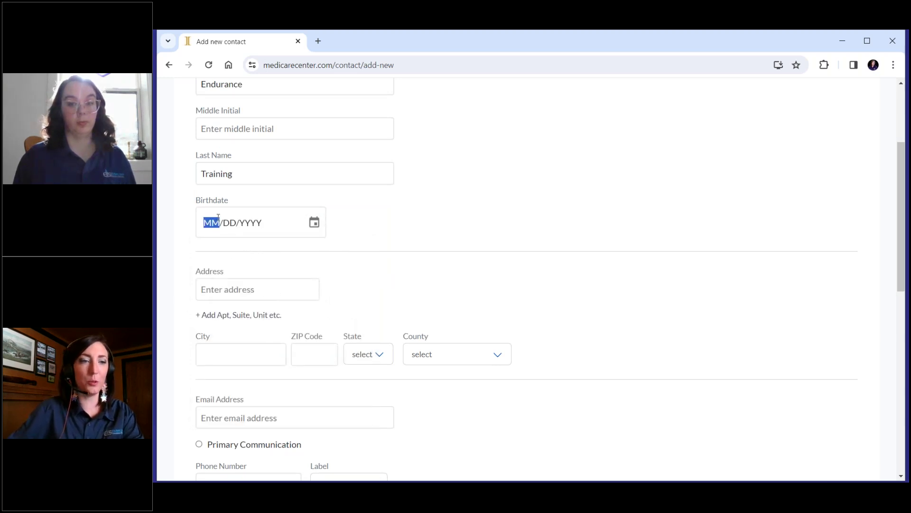
scroll(502, 218, up, 1)
click(506, 219)
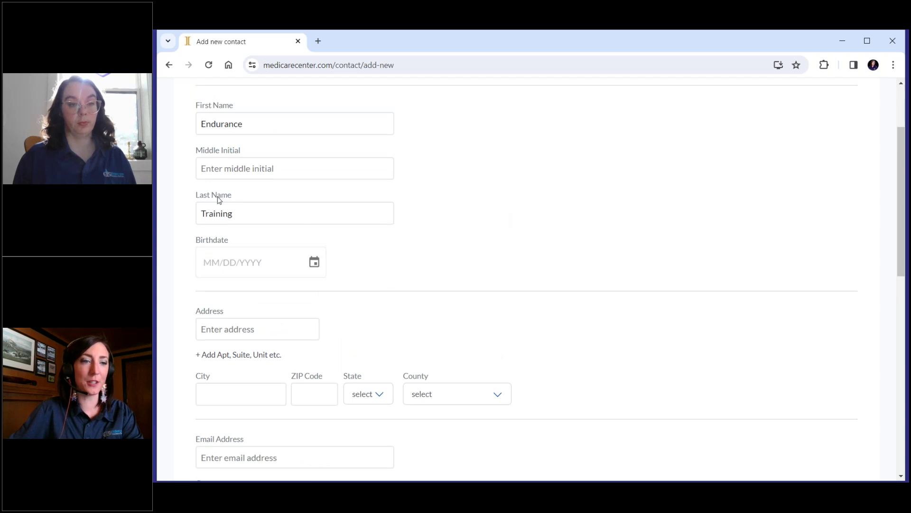
- Enter the new contact's ZIP code in the address section
scroll(407, 228, down, 4)
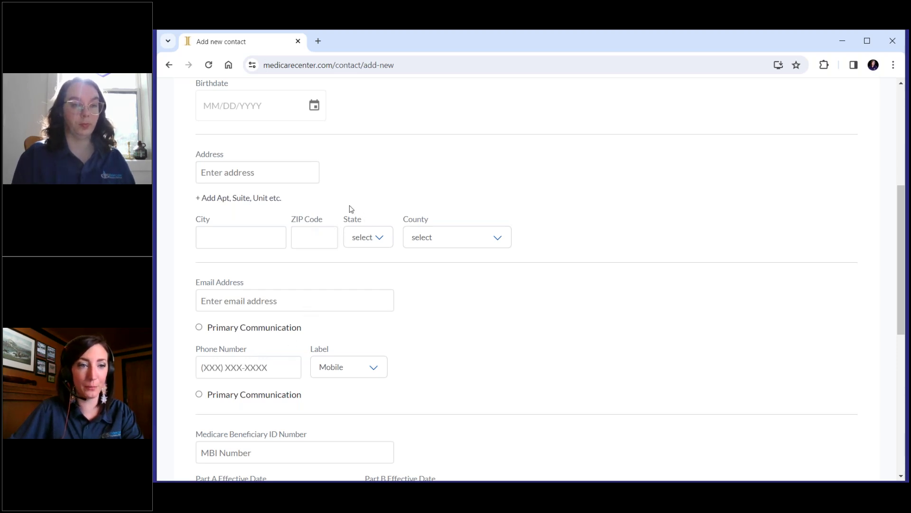
click(316, 235)
text(71901)
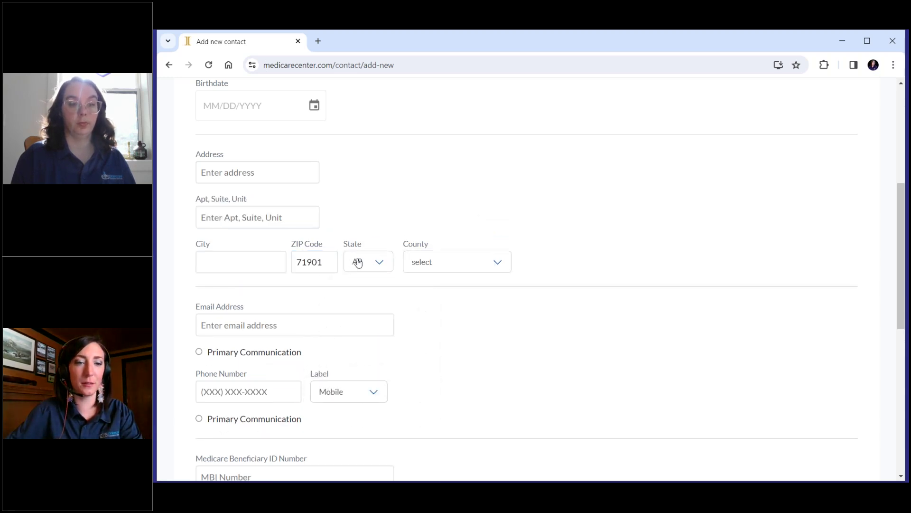
- Set the new contact's county to Garland, keeping AR as the state
click(373, 263)
click(464, 261)
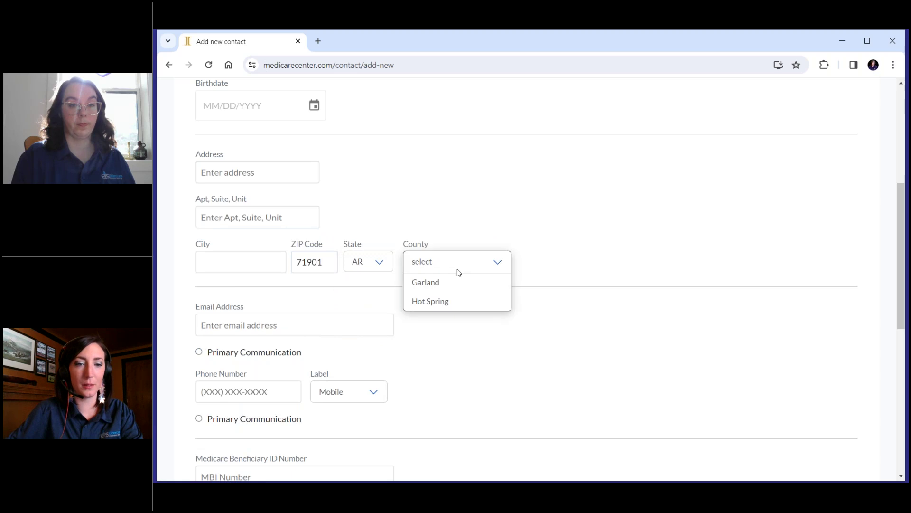
click(433, 283)
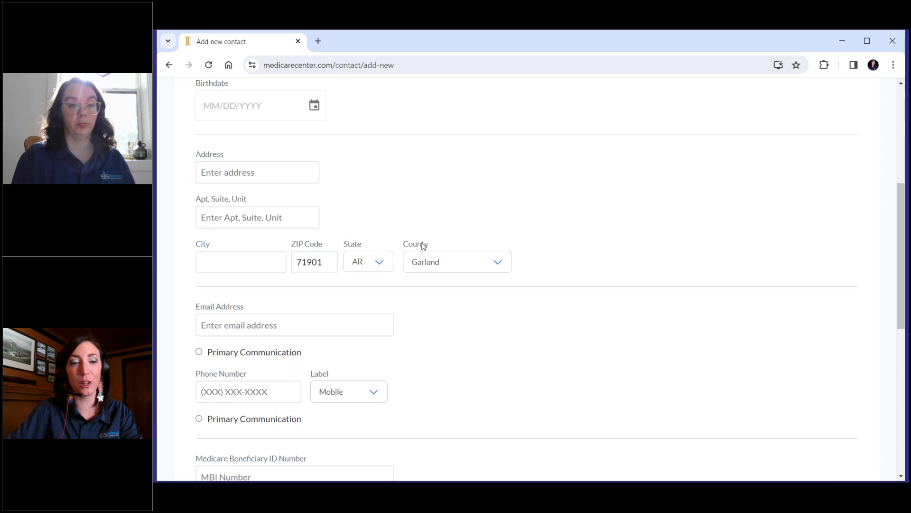
- Keep Prospect as the contact record type and create the contact
scroll(420, 244, up, 3)
scroll(420, 244, down, 4)
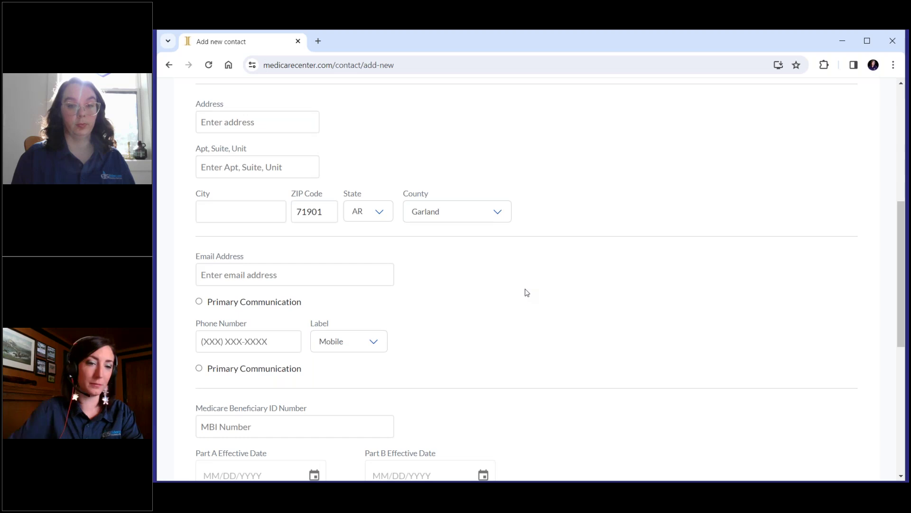
scroll(523, 291, down, 7)
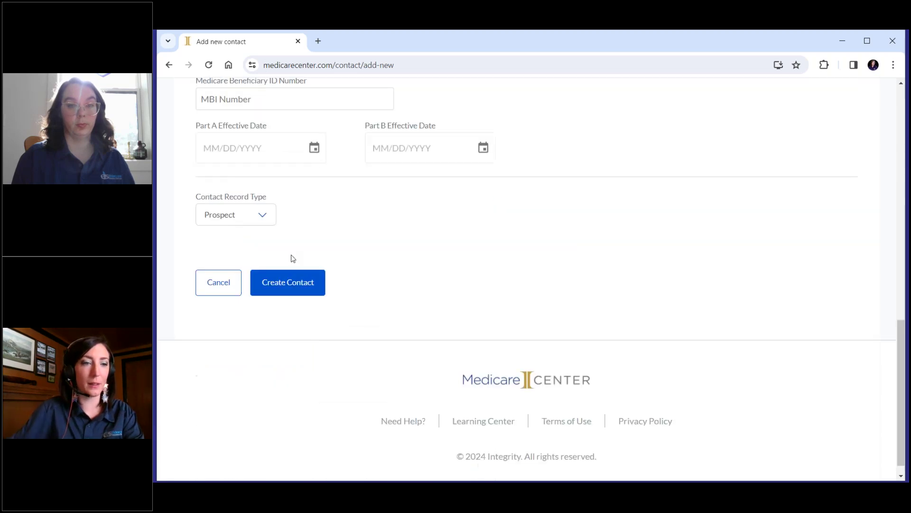
click(228, 215)
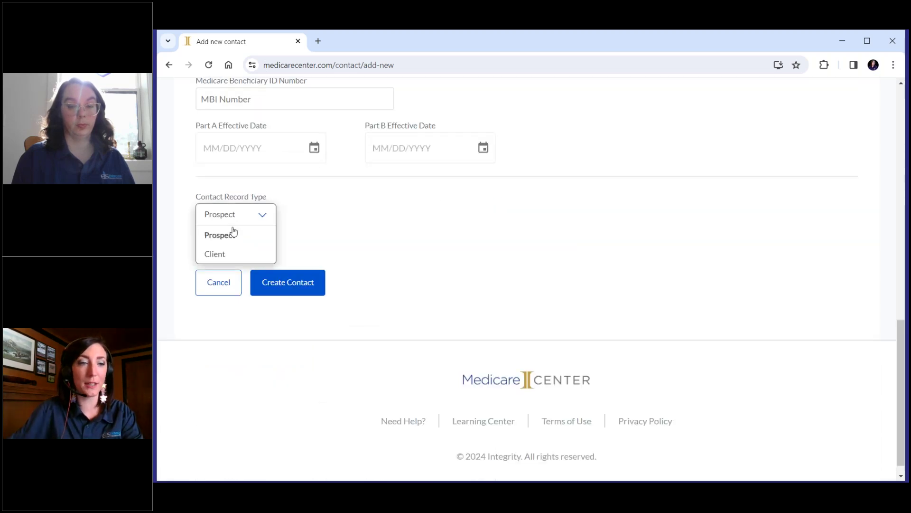
click(321, 240)
click(293, 286)
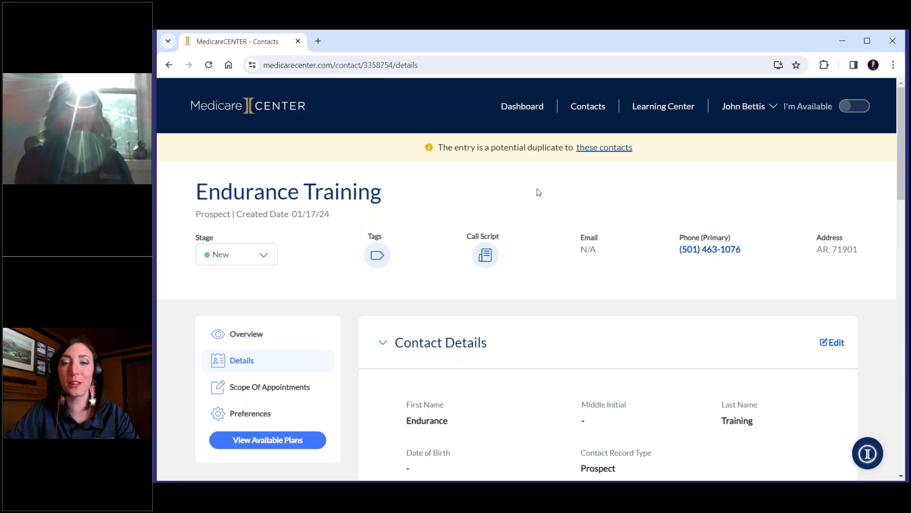
- Read the recorded call script from the new contact's page and close it
scroll(561, 194, down, 1)
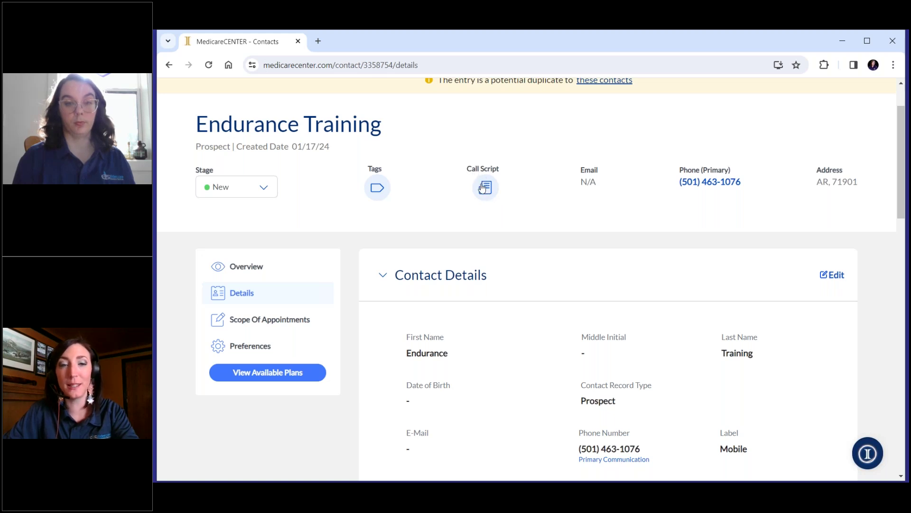
click(485, 190)
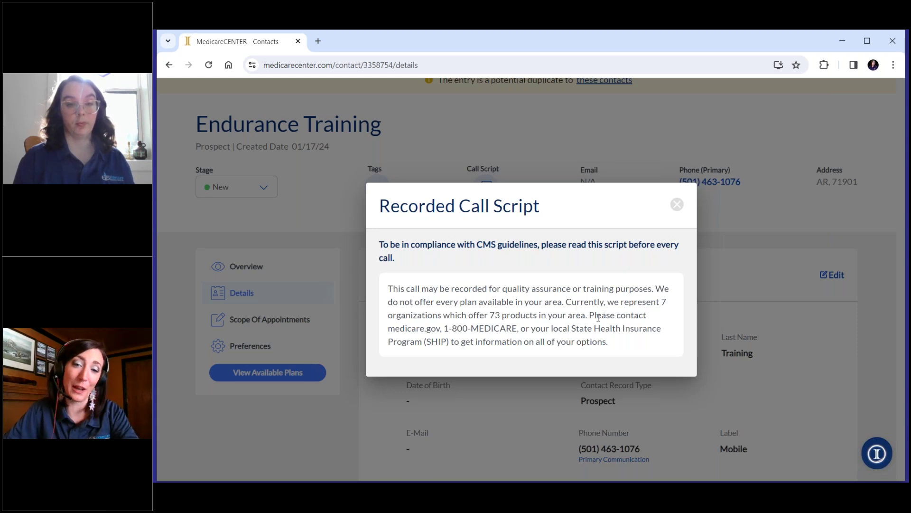
click(677, 205)
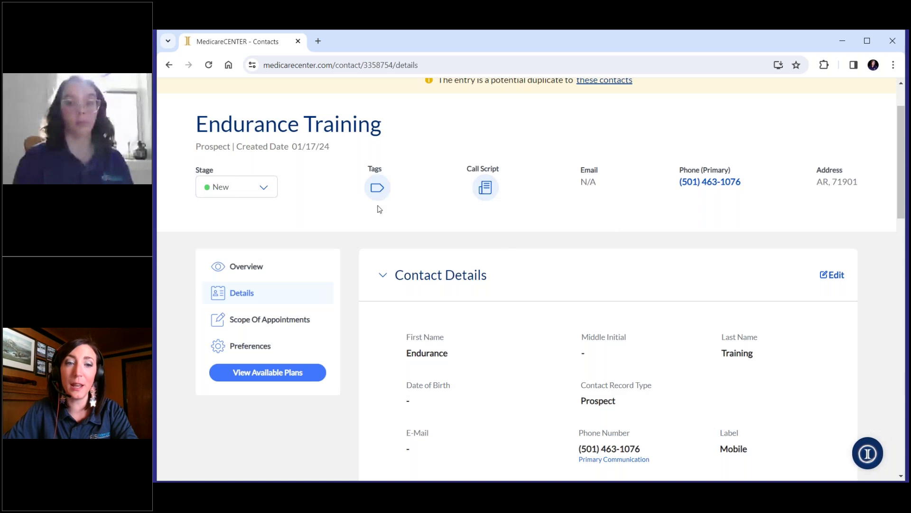
- Examine the contact's available tags under Products, Campaigns and Other, then close the tag manager without applying any
click(378, 189)
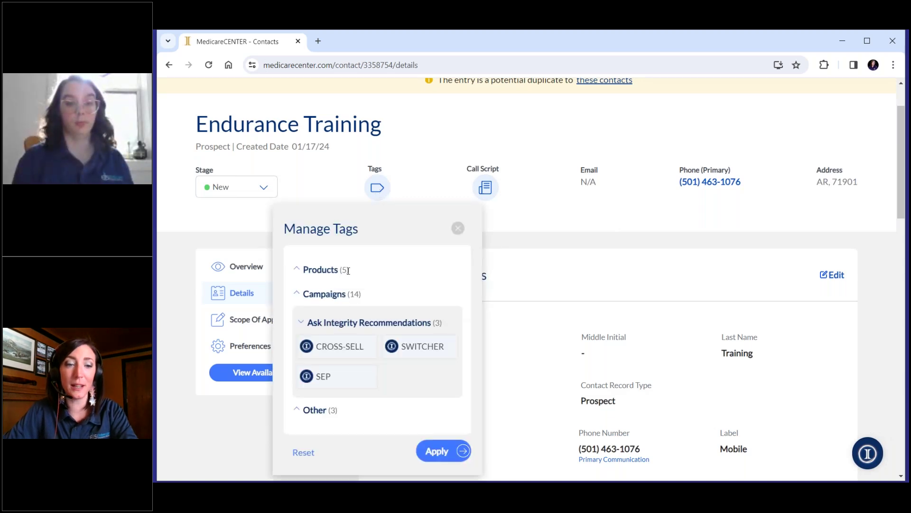
scroll(348, 270, down, 1)
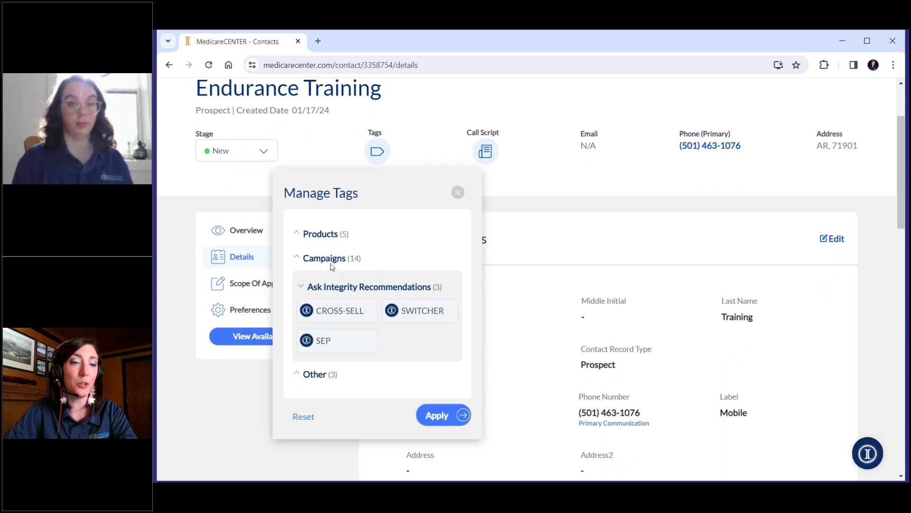
click(300, 235)
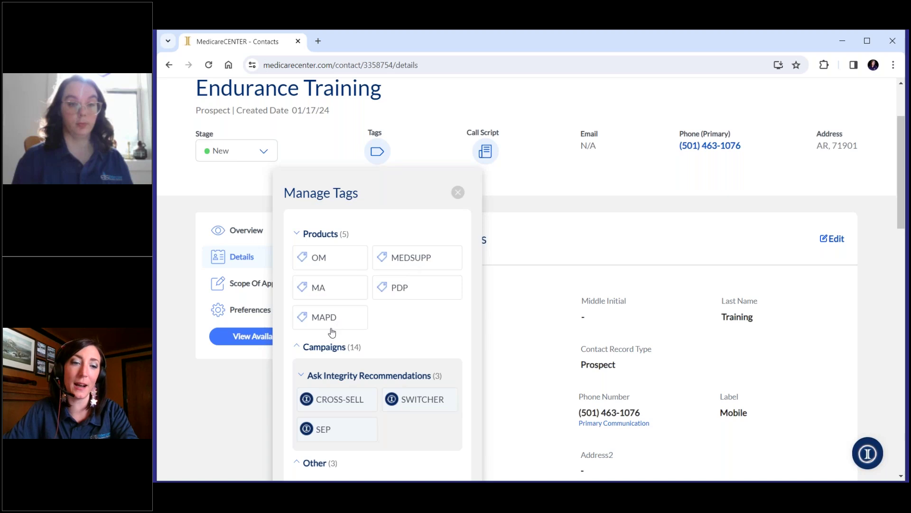
scroll(333, 308, down, 2)
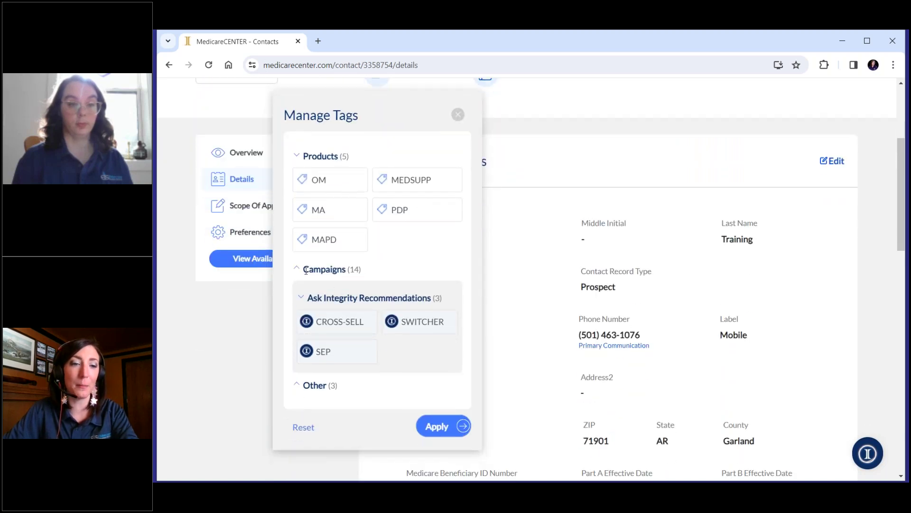
click(306, 269)
scroll(354, 300, down, 1)
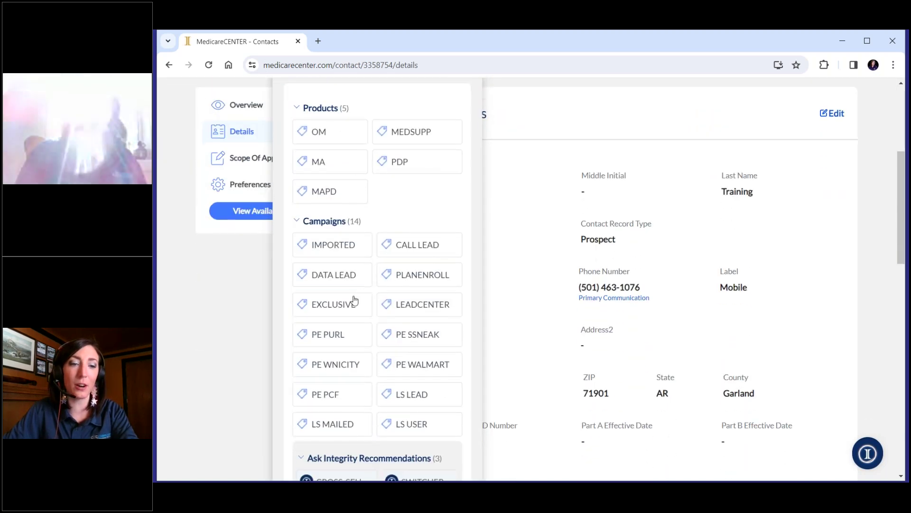
scroll(353, 300, down, 4)
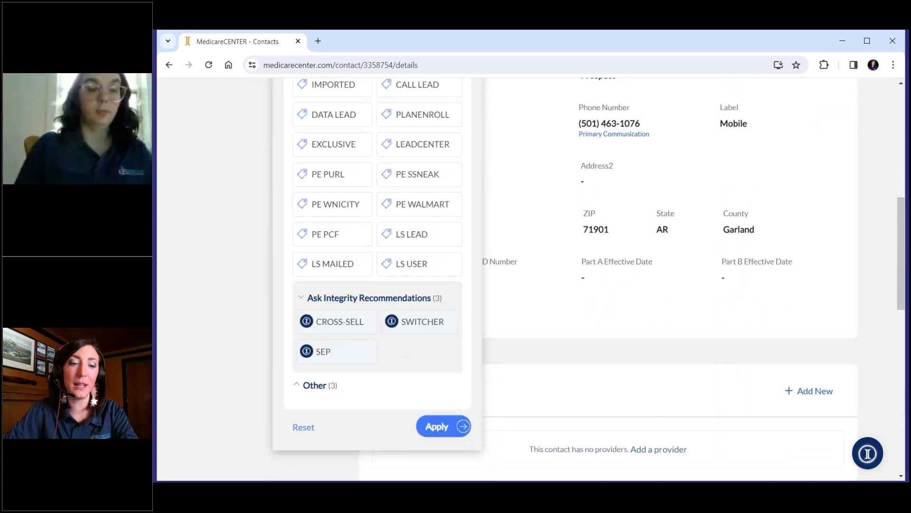
click(297, 383)
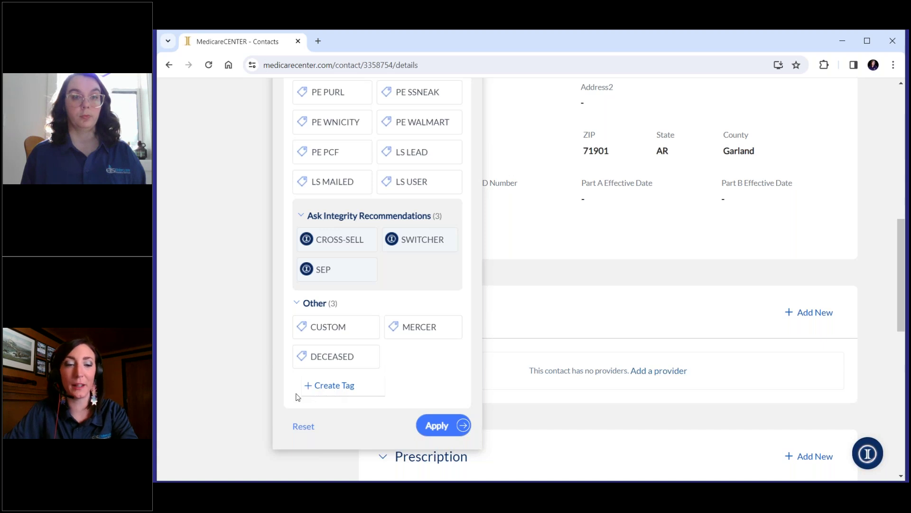
click(557, 269)
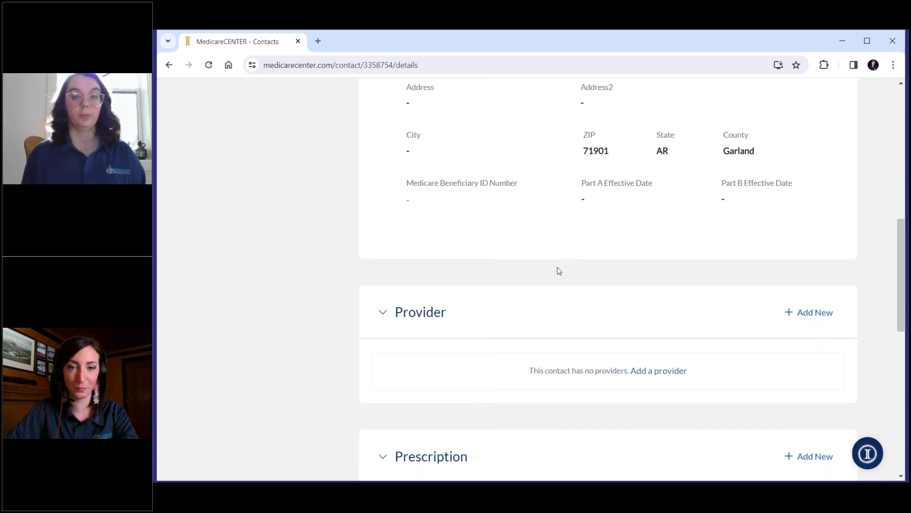
- Start adding a provider to the contact and search by the doctor's last name within 10 miles of the contact's ZIP code
scroll(557, 267, up, 3)
scroll(557, 270, up, 5)
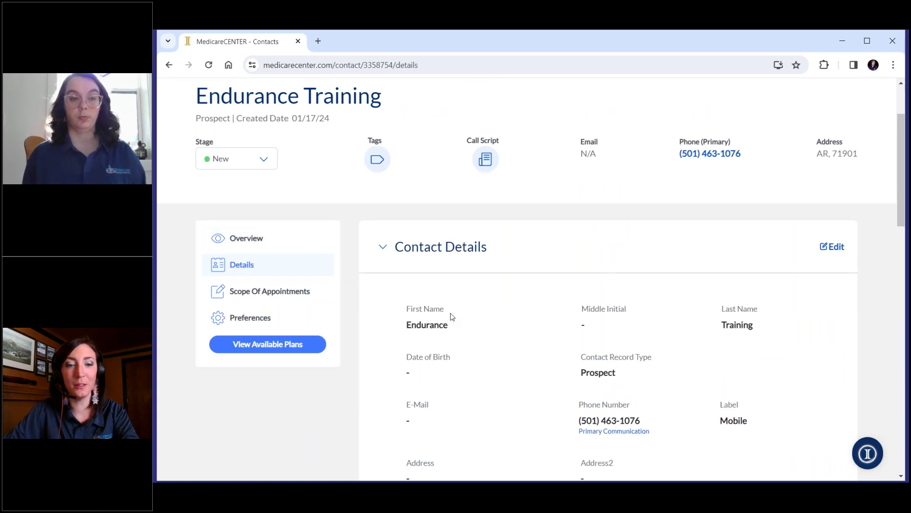
scroll(456, 317, down, 8)
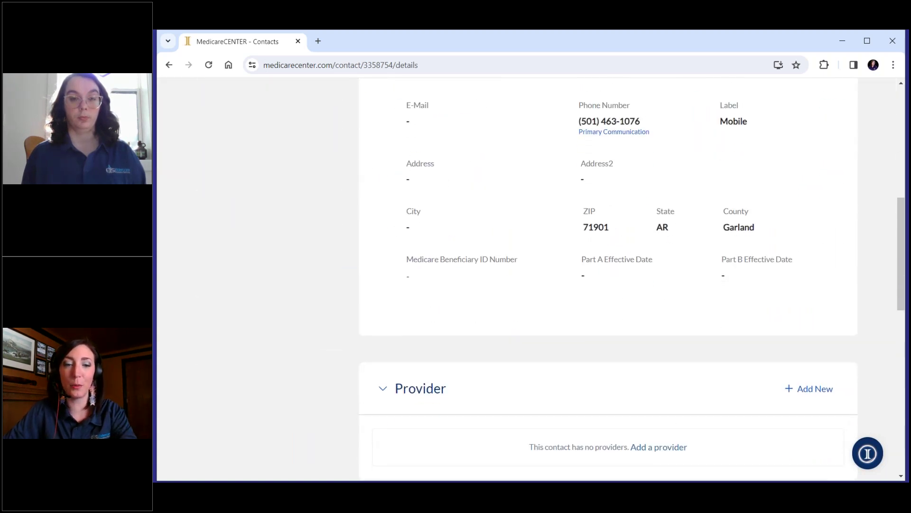
scroll(588, 313, down, 2)
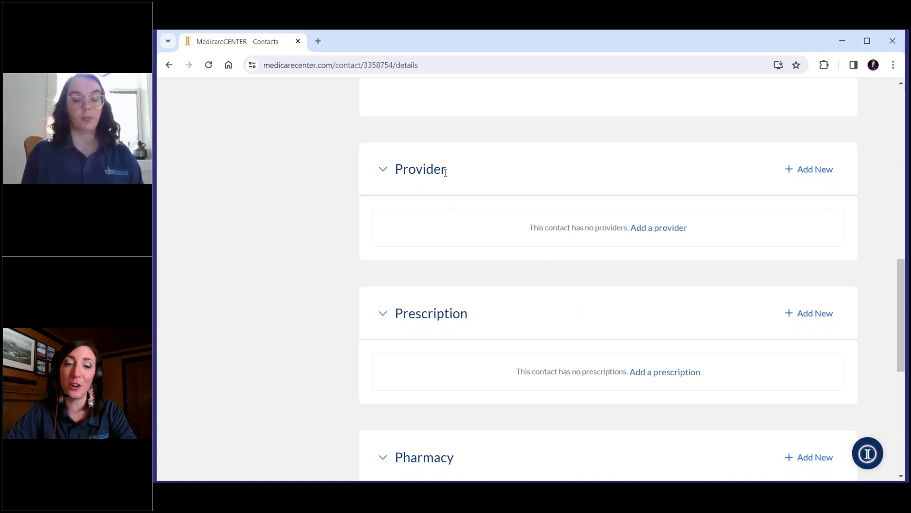
scroll(470, 273, down, 1)
scroll(513, 355, down, 1)
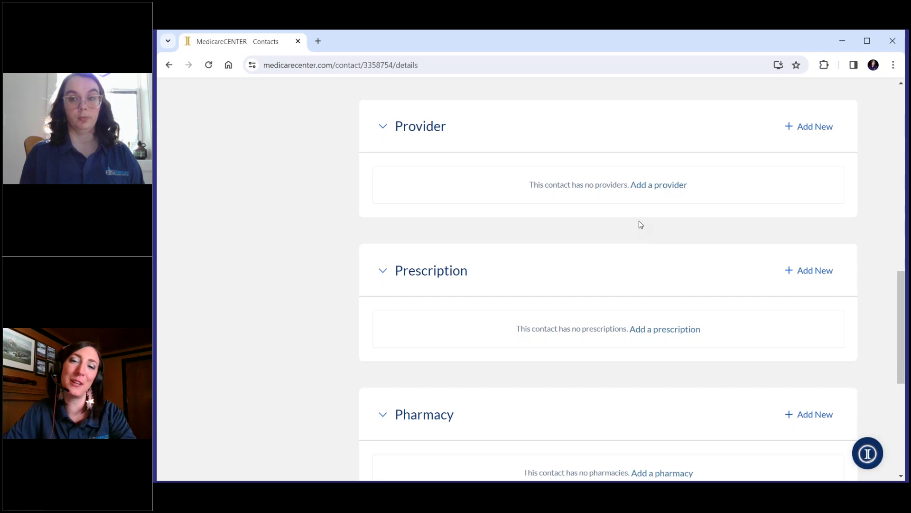
click(660, 190)
click(488, 262)
click(489, 270)
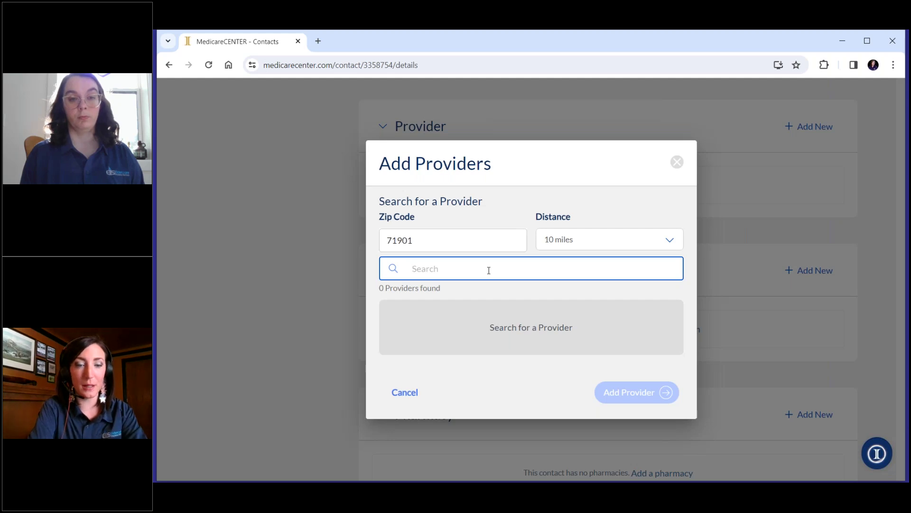
text(hale)
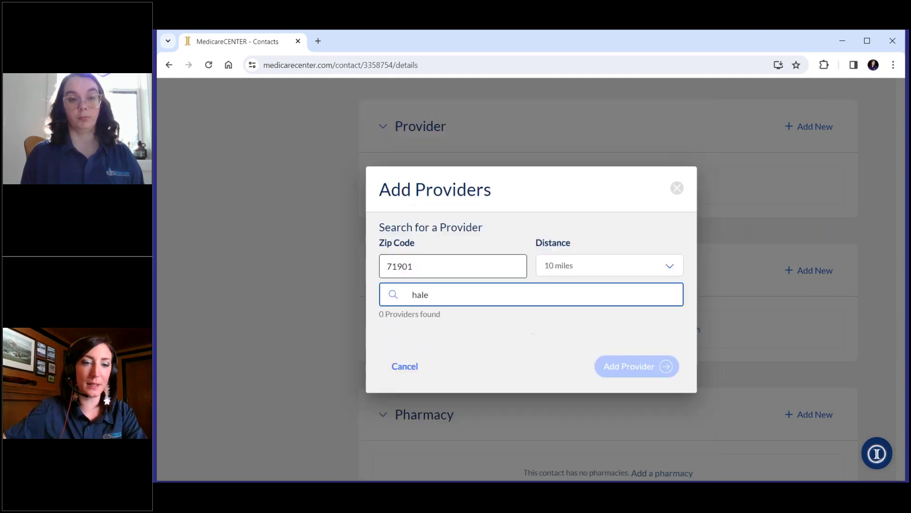
scroll(474, 289, down, 3)
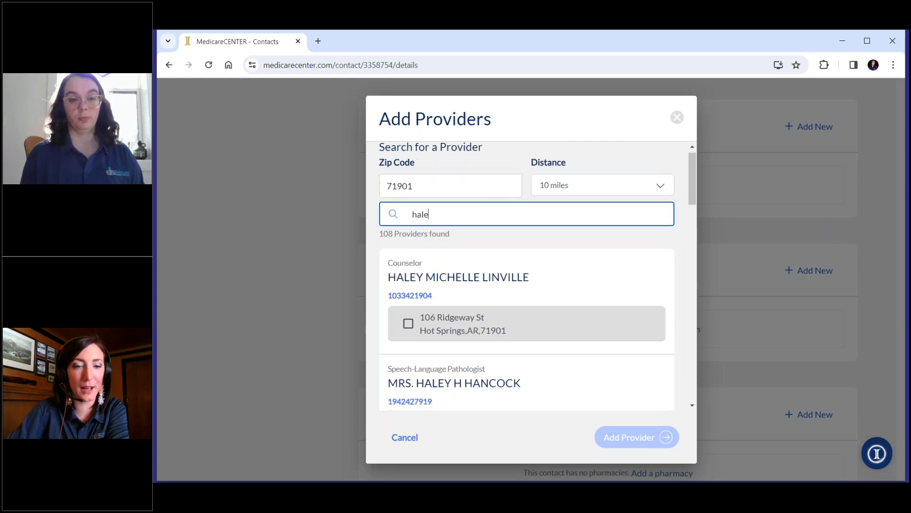
scroll(527, 276, down, 5)
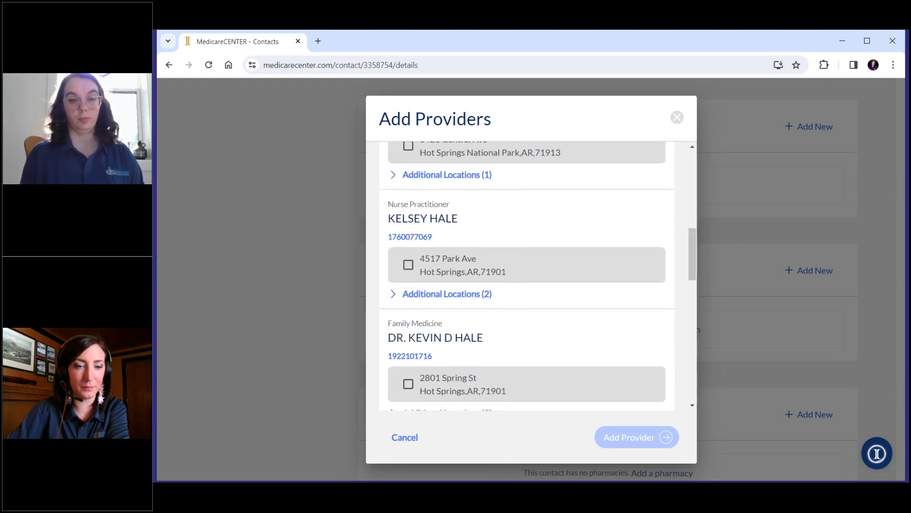
- Select the nurse practitioner's main office and both additional locations in the provider results
scroll(409, 356, down, 1)
click(409, 355)
scroll(403, 358, down, 1)
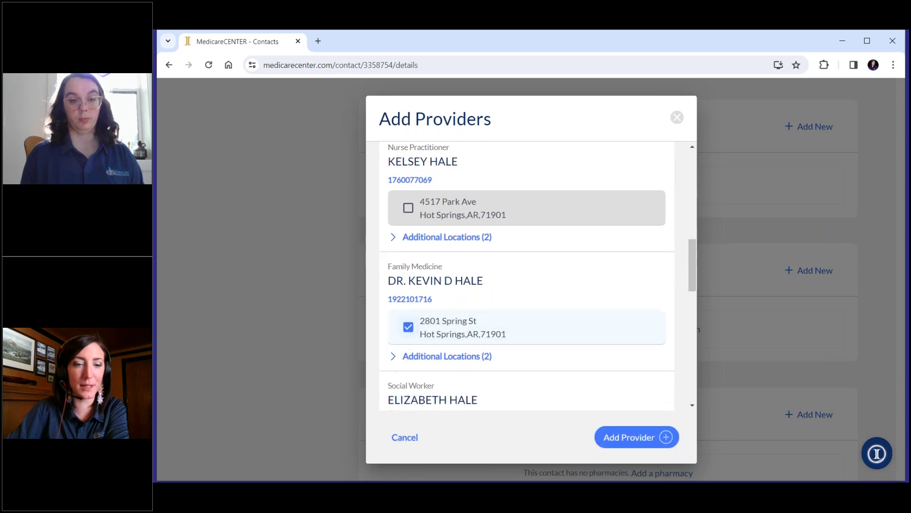
click(393, 229)
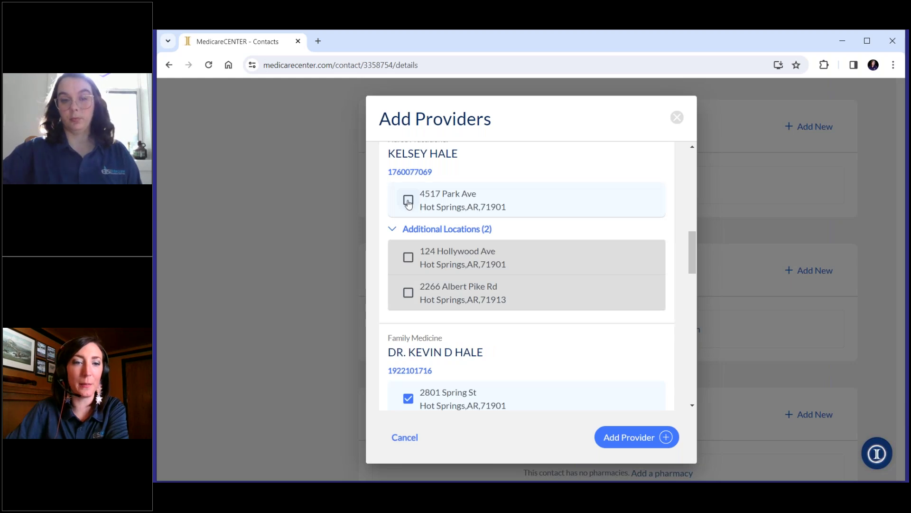
click(408, 200)
click(414, 262)
click(449, 294)
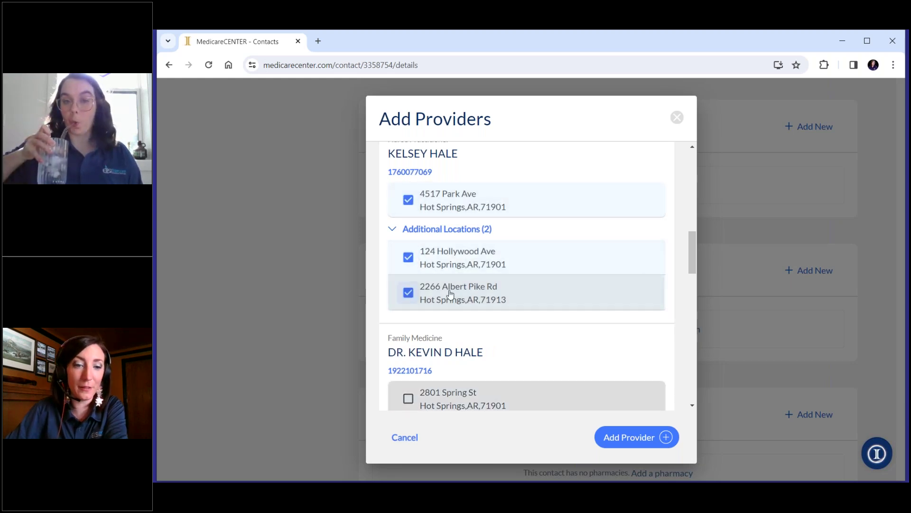
- Select all three office locations of the family medicine doctor and add that provider to the contact
scroll(449, 293, down, 4)
click(411, 235)
click(409, 280)
click(408, 316)
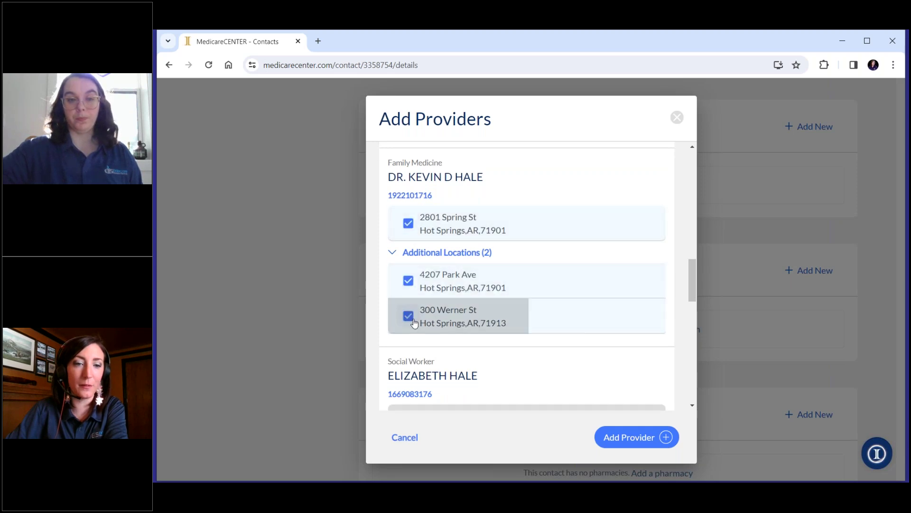
click(636, 442)
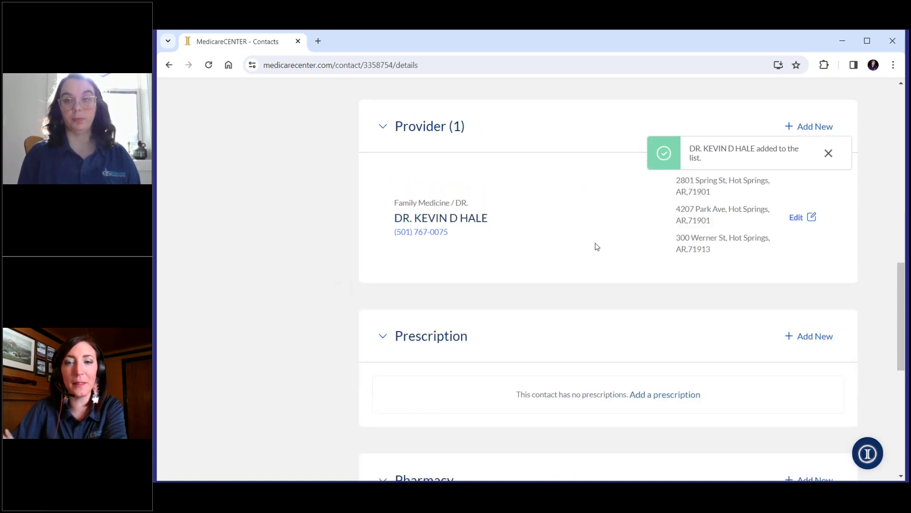
- Start adding a second provider and search by the provider's last name within 10 miles of the contact's ZIP code
scroll(597, 246, up, 1)
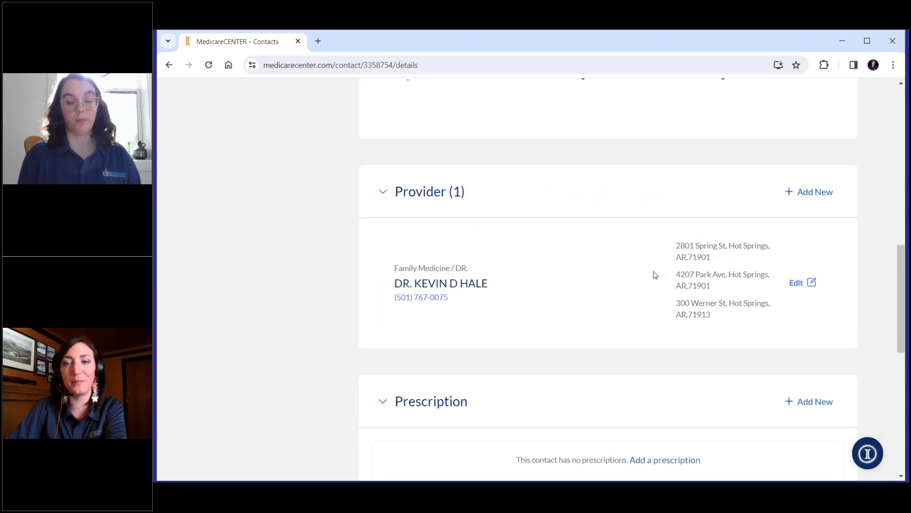
scroll(655, 275, up, 1)
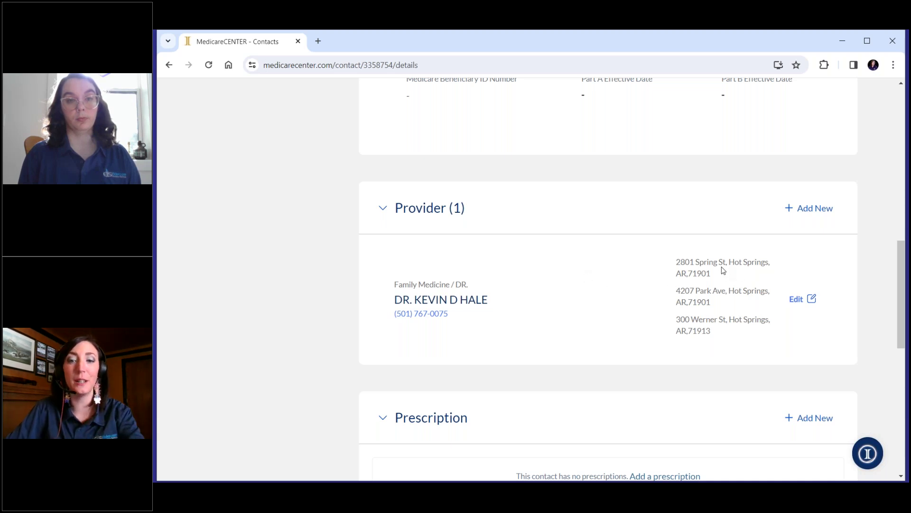
scroll(708, 258, up, 1)
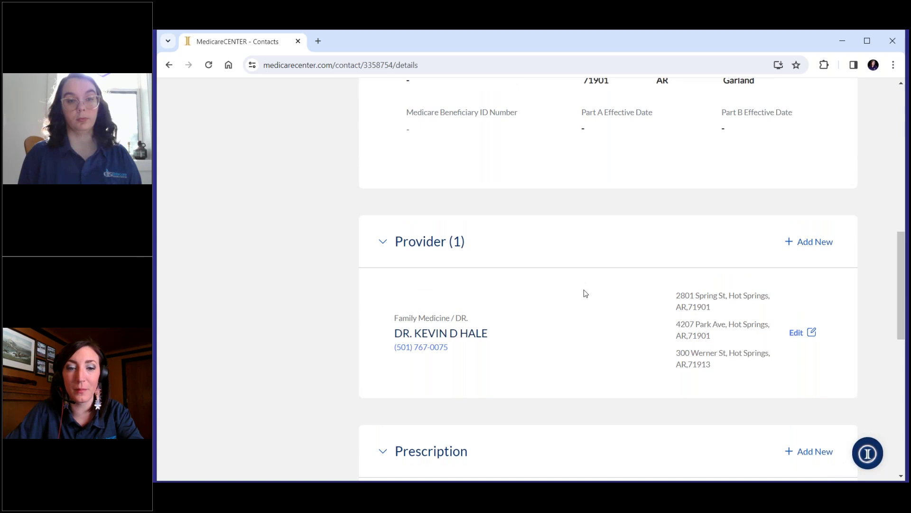
scroll(809, 99, down, 1)
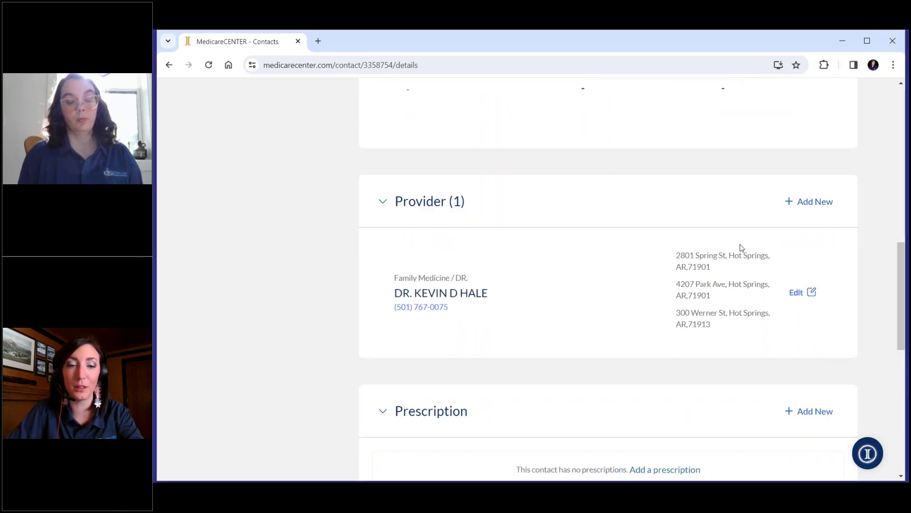
click(803, 204)
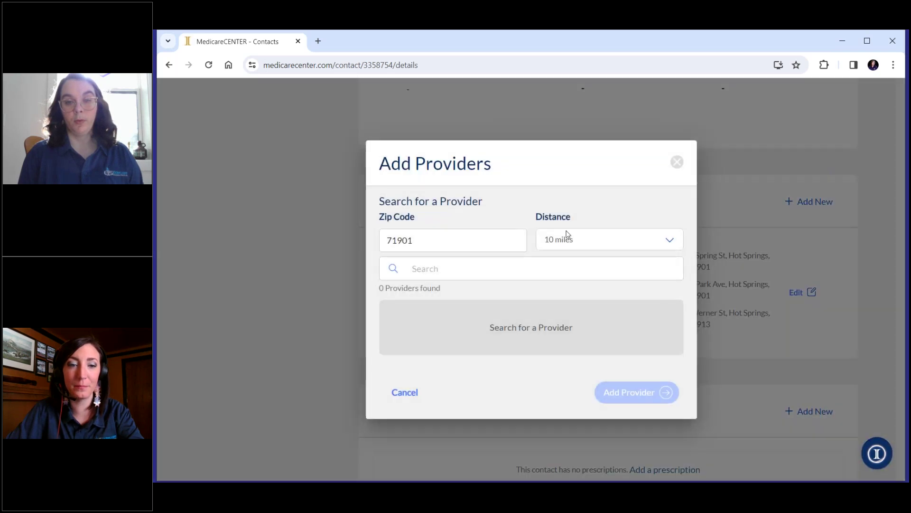
click(503, 266)
text(hale)
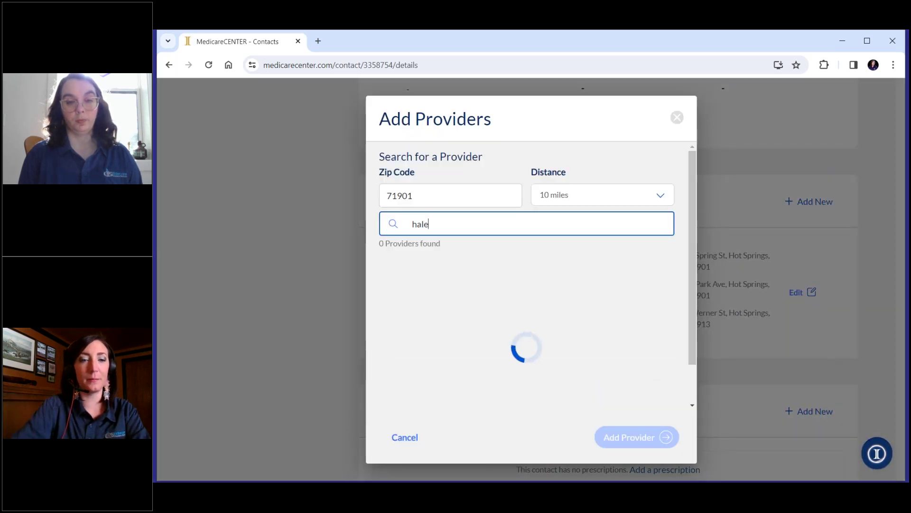
- Select the nurse practitioner's main office and both additional locations, and add that provider to the contact
scroll(526, 285, down, 5)
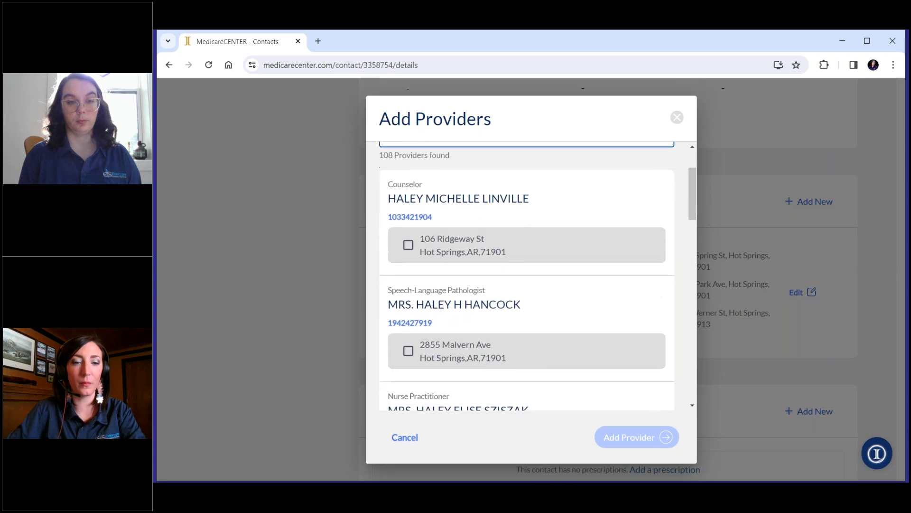
scroll(527, 285, down, 1)
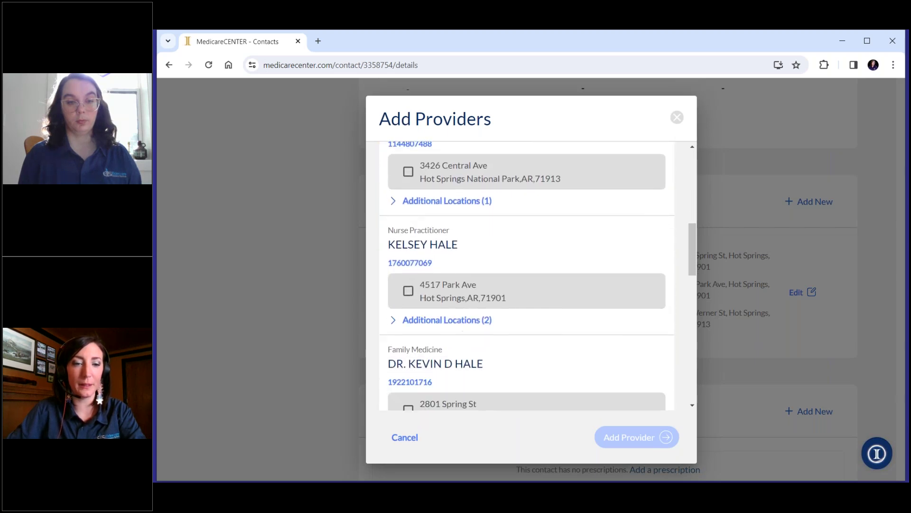
click(408, 290)
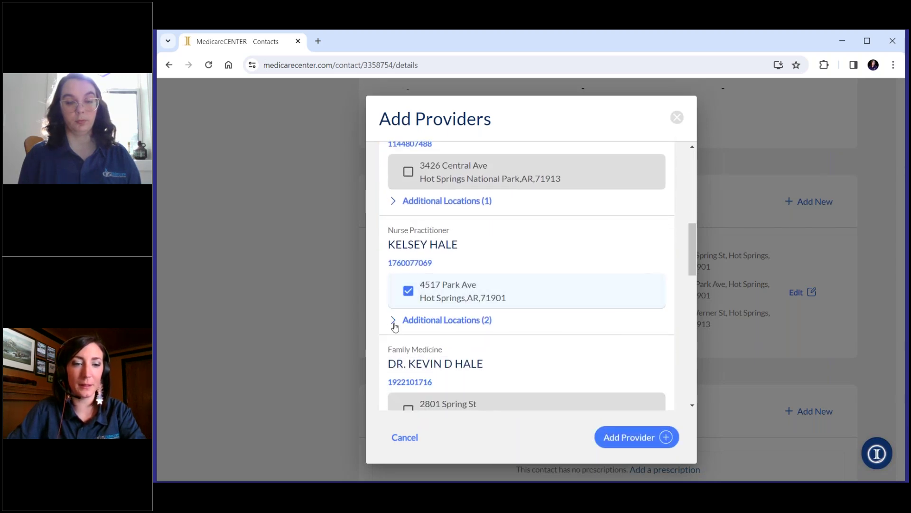
click(393, 320)
scroll(417, 356, down, 1)
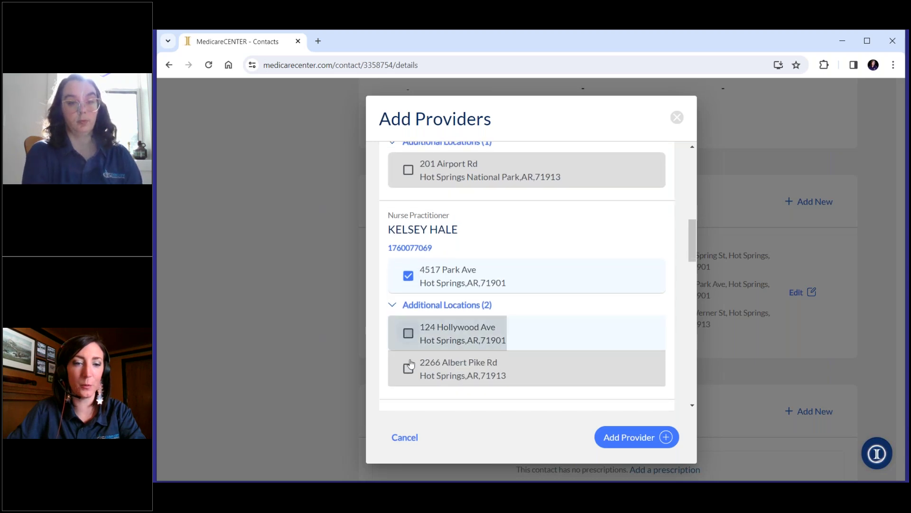
click(410, 367)
click(610, 436)
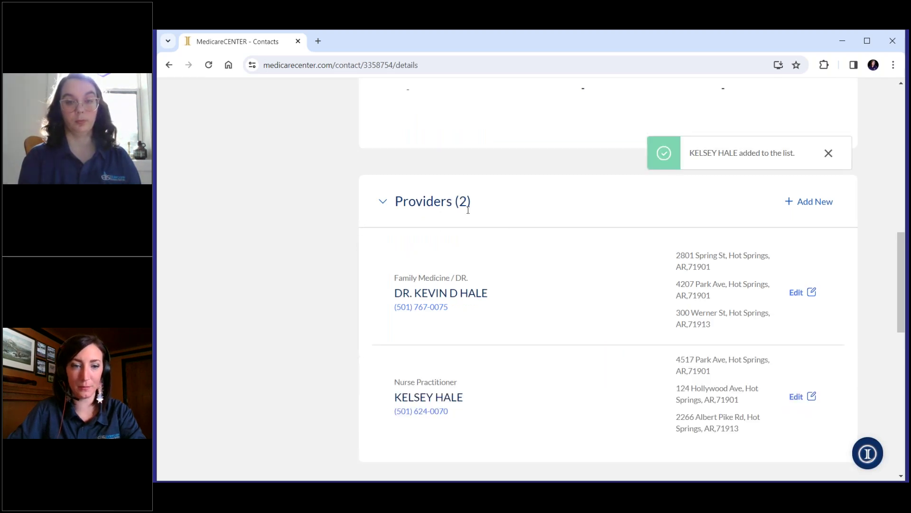
- Add a prescription for generic lisinopril TAB 2.5MG, 30 tablets per month, to the contact
scroll(546, 237, down, 1)
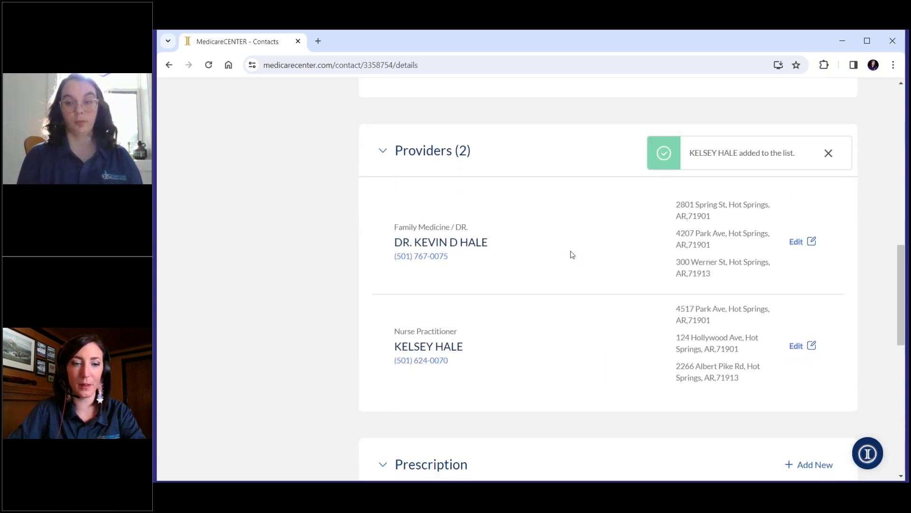
scroll(572, 255, down, 5)
click(810, 214)
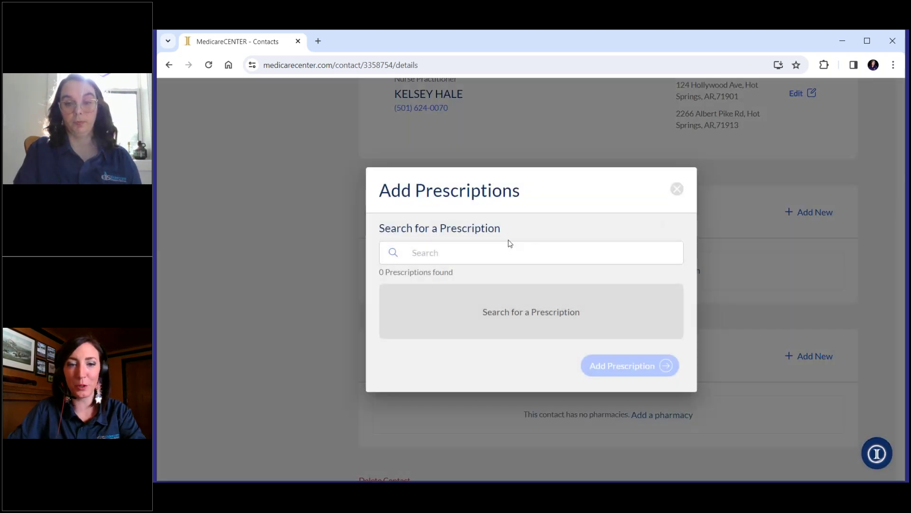
click(498, 248)
text(lisi)
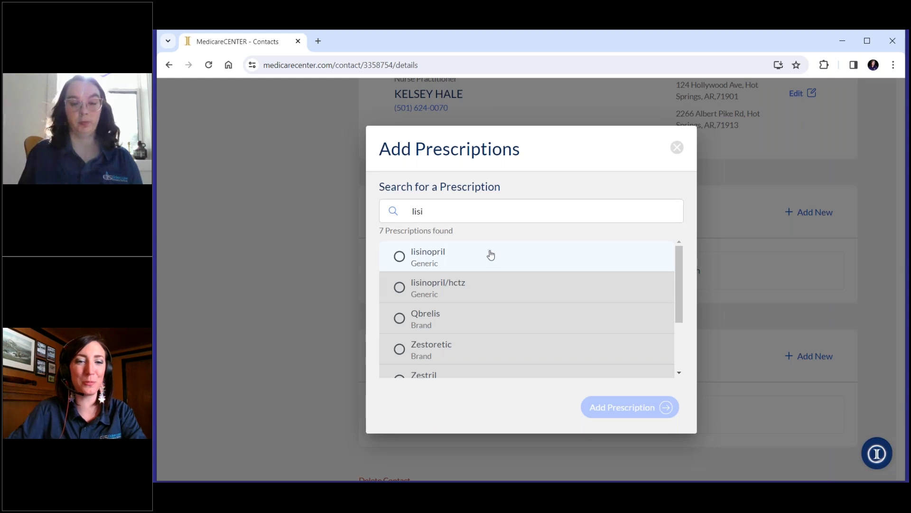
click(488, 254)
click(655, 411)
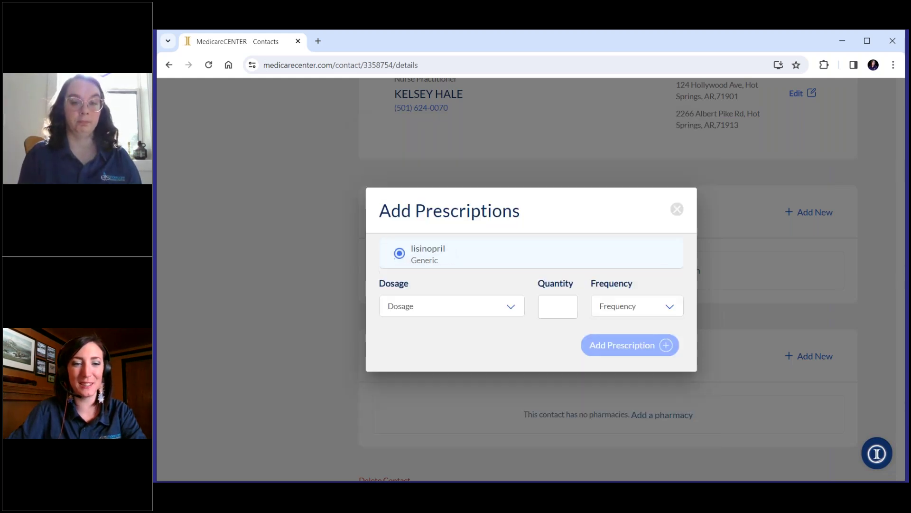
click(504, 313)
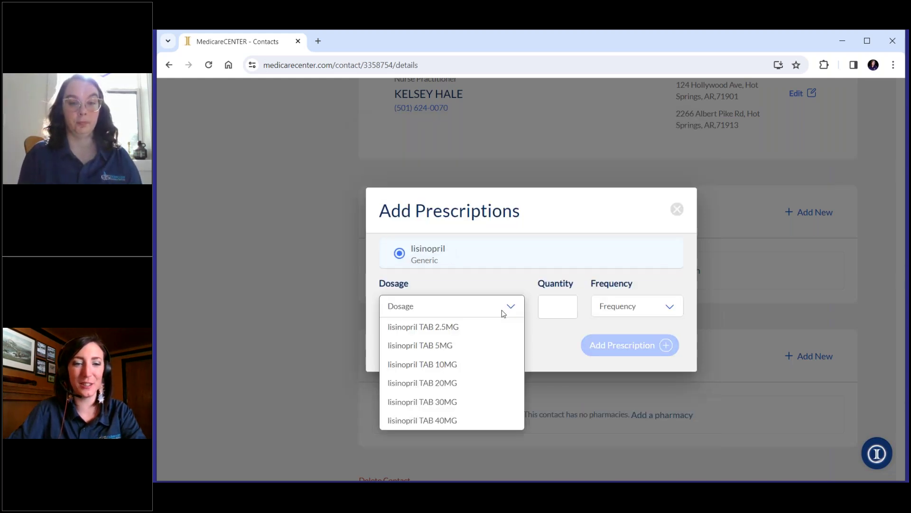
click(467, 327)
click(604, 346)
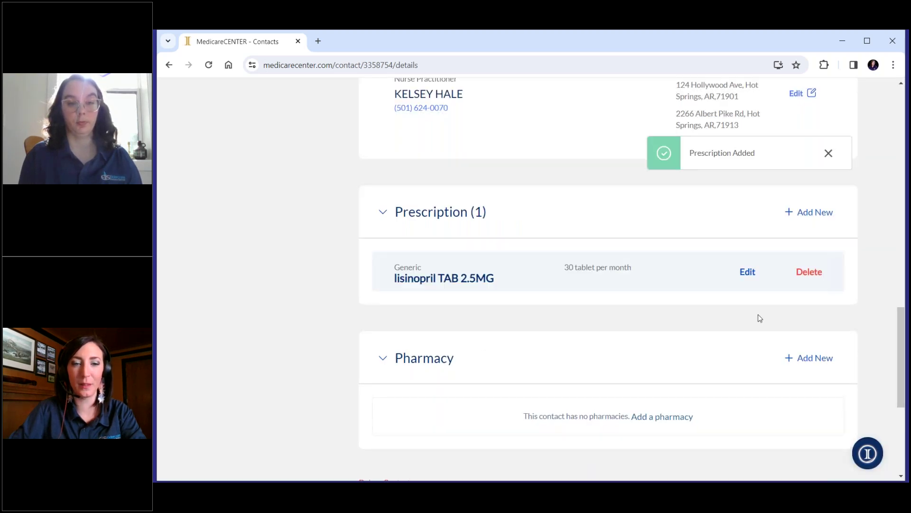
- Search for Lipitor, choose its generic atorvastatin calcium TAB 10MG, and add it as a prescription at 30 per month
click(811, 212)
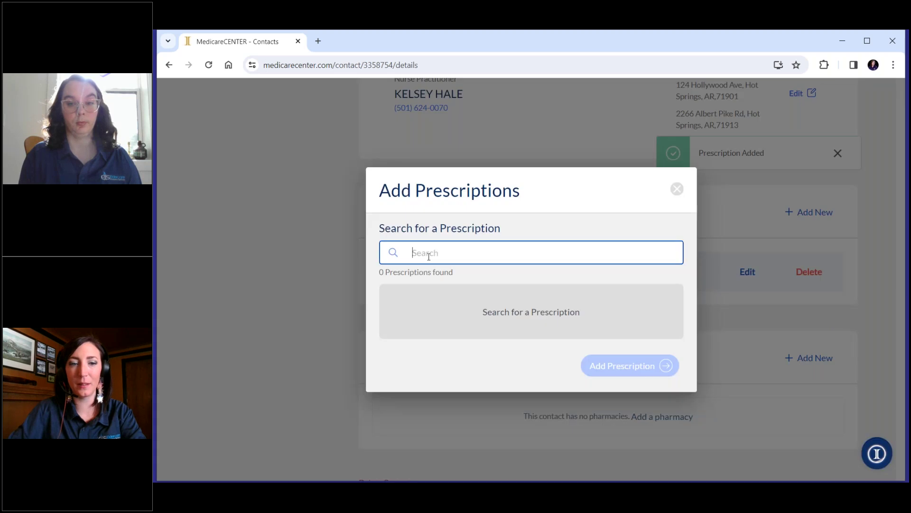
text(lip)
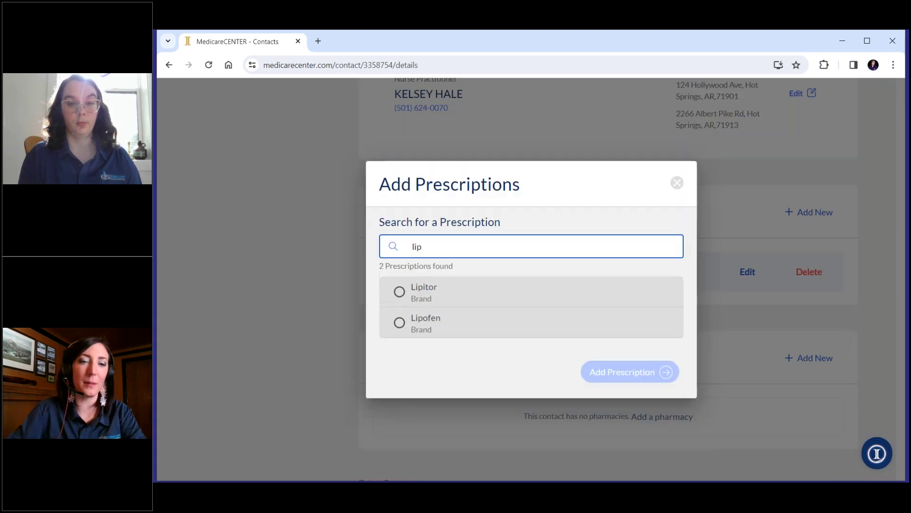
click(429, 292)
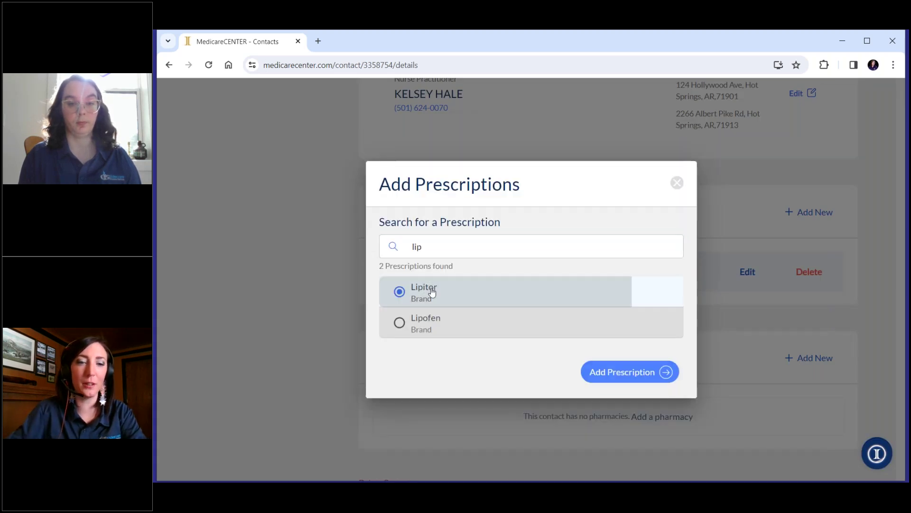
click(606, 371)
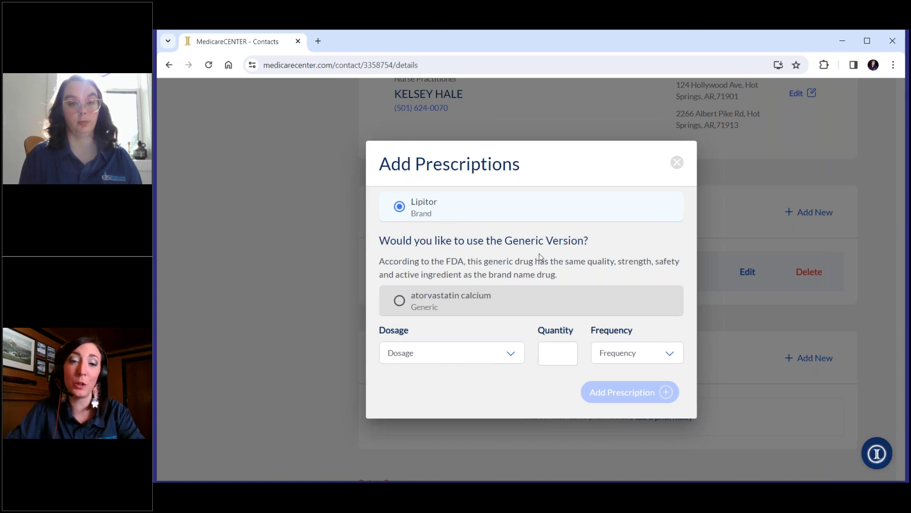
click(400, 302)
click(480, 360)
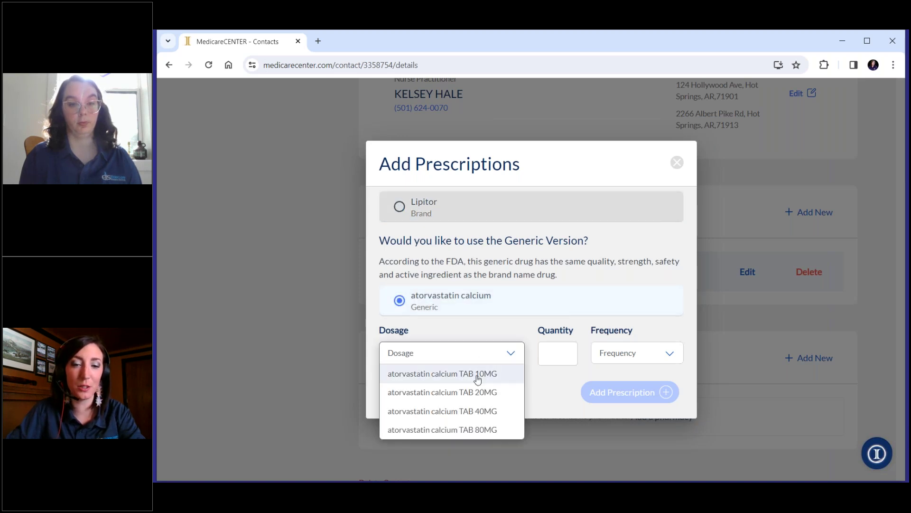
click(477, 375)
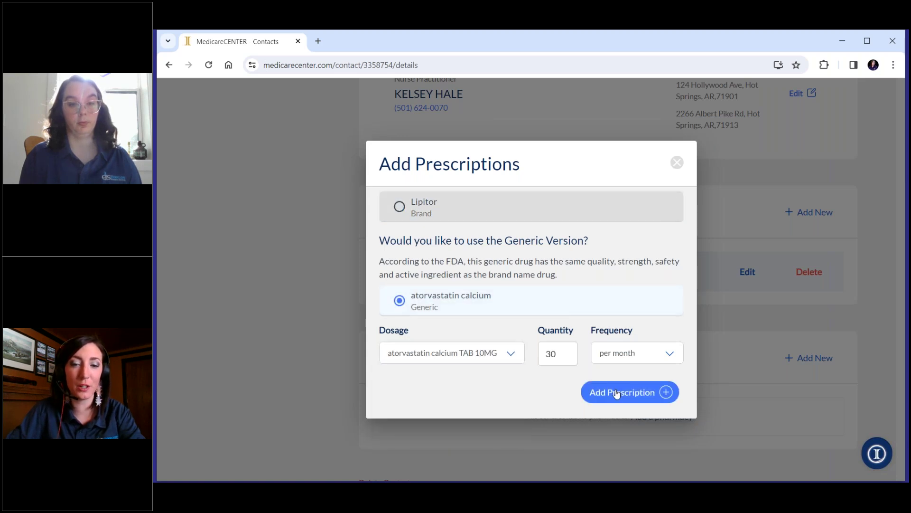
click(678, 398)
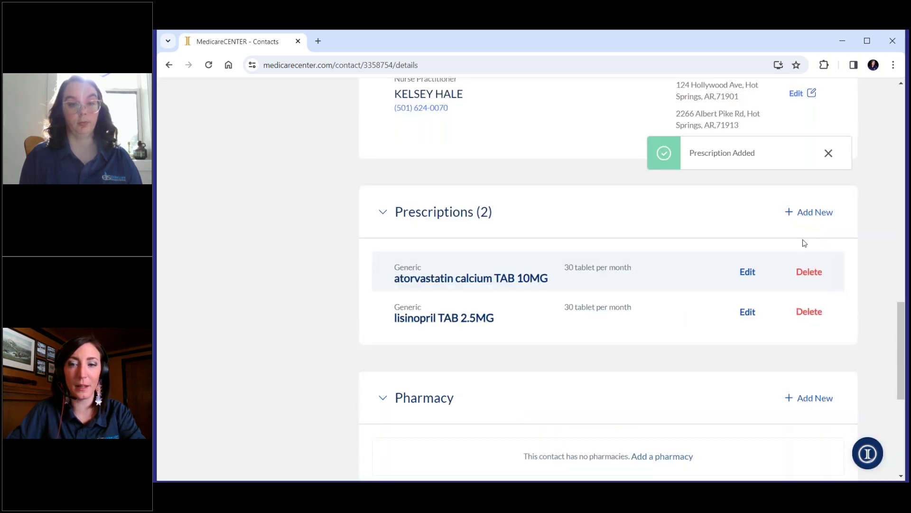
- Add another prescription for brand-name Lipitor TAB 10MG, 30 per month, keeping the brand instead of the generic version
click(824, 214)
click(468, 249)
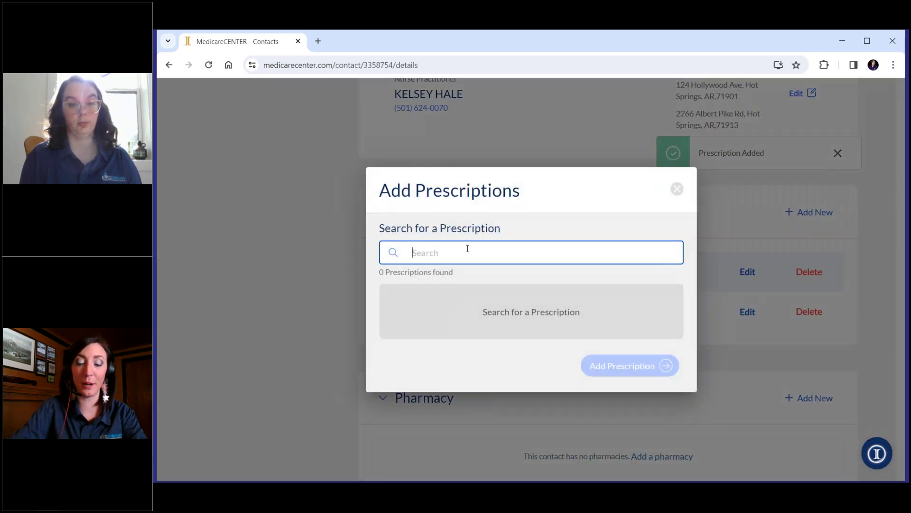
text(lip)
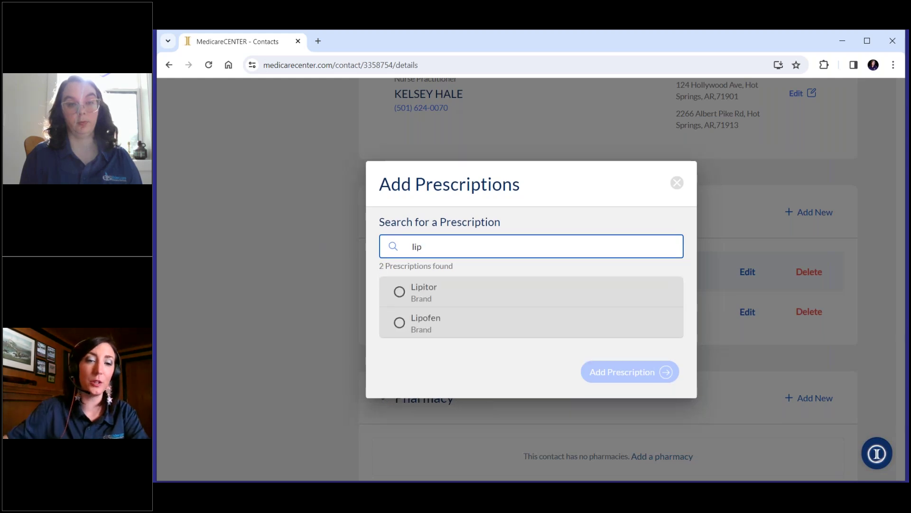
click(447, 298)
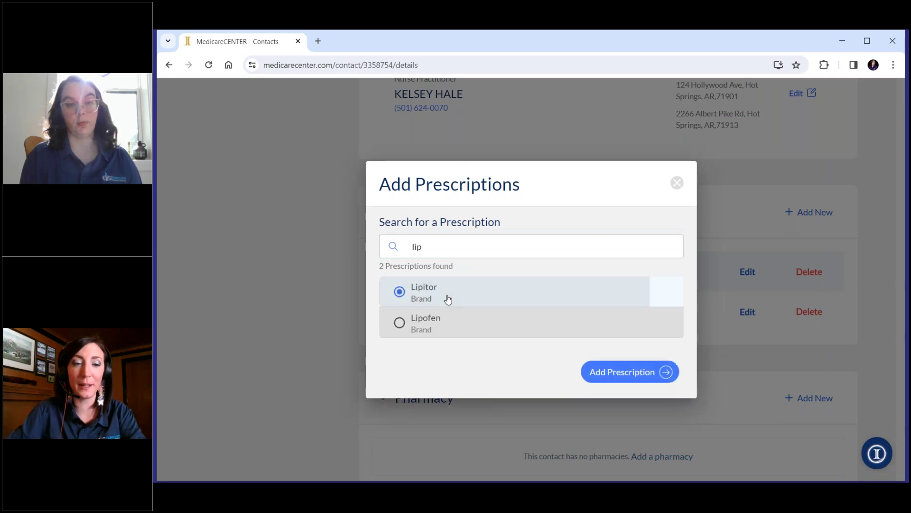
click(631, 372)
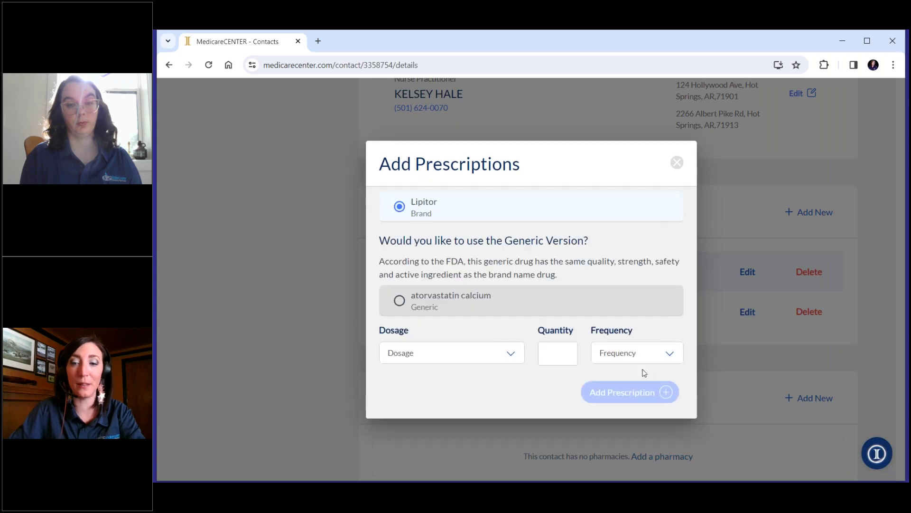
click(524, 359)
click(505, 374)
click(643, 391)
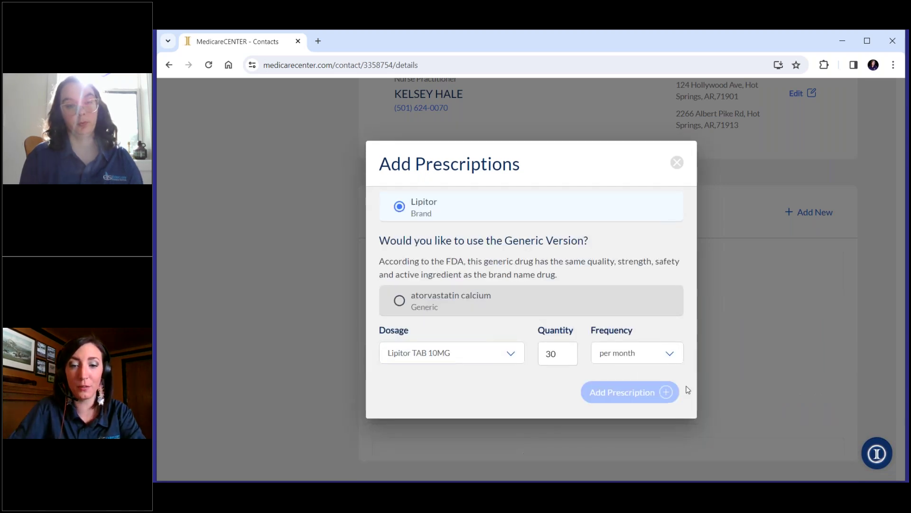
click(628, 393)
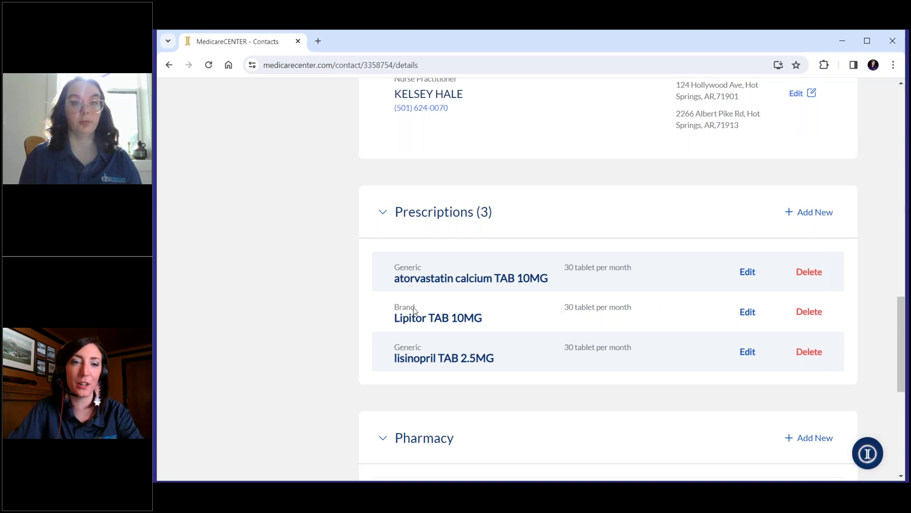
- Add Walmart Pharmacy 10-5790 from the nearby pharmacies as the contact's pharmacy
scroll(730, 303, down, 3)
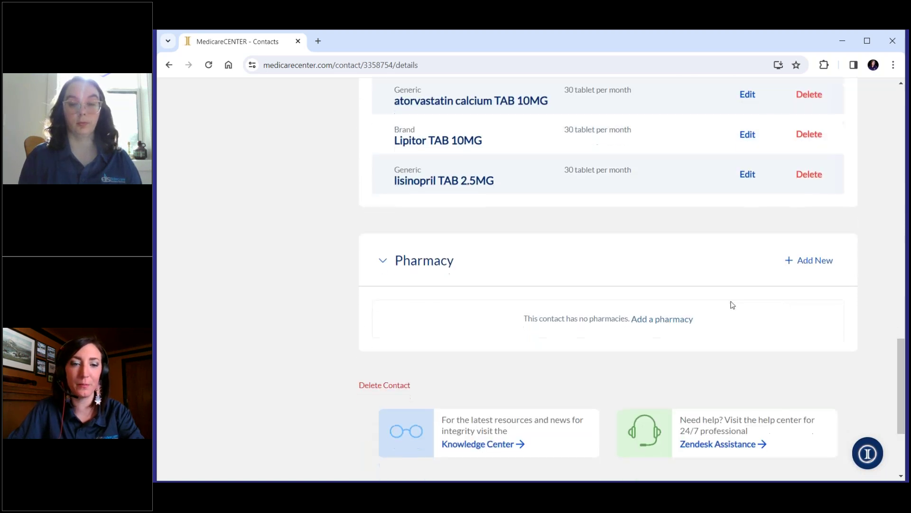
click(815, 261)
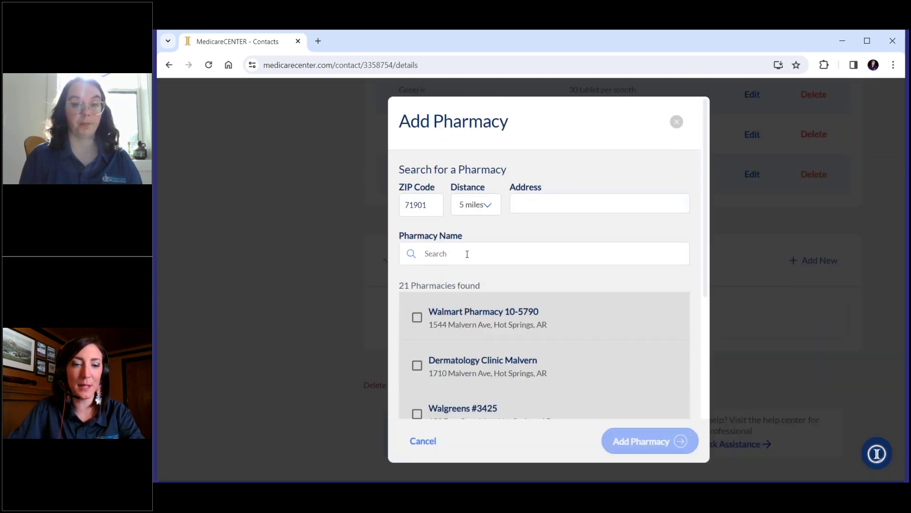
click(417, 317)
click(648, 443)
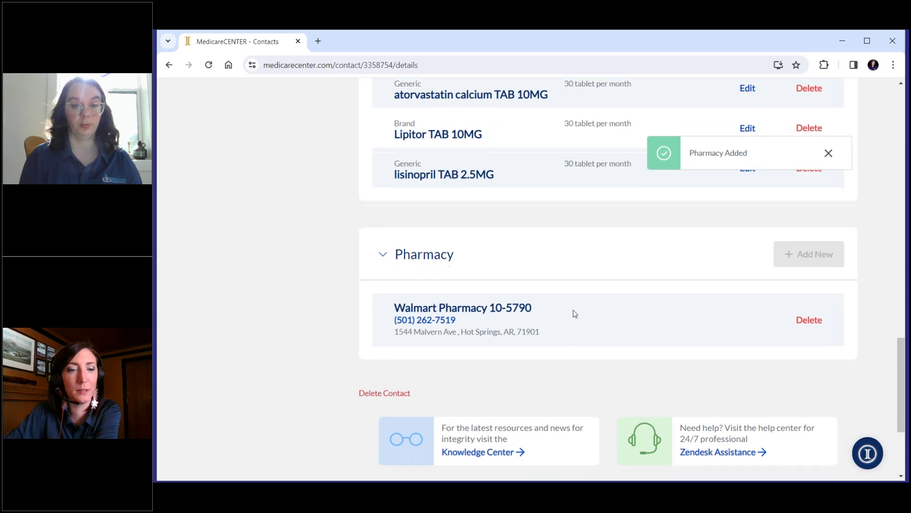
- Send the contact a scope of appointment by text message with the 48-hour waiting period tracking turned off
scroll(574, 313, down, 2)
scroll(575, 314, up, 10)
scroll(575, 314, up, 10)
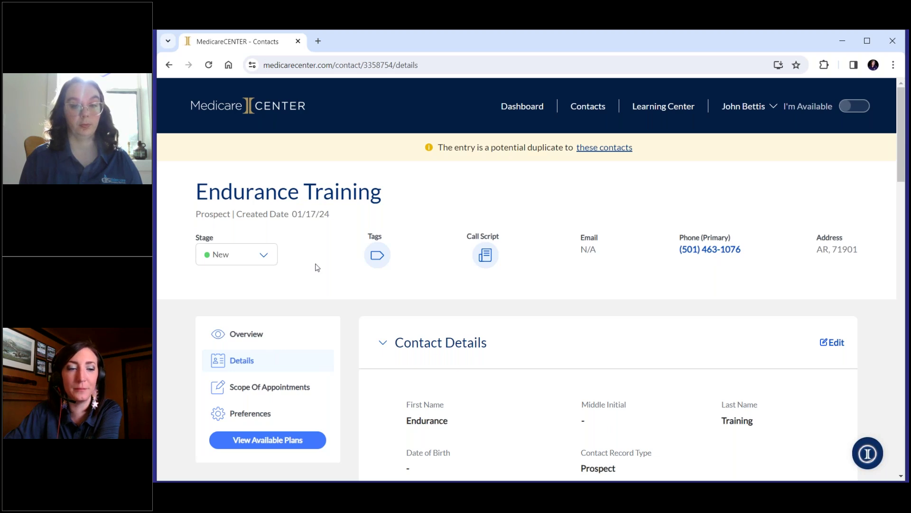
scroll(316, 266, down, 1)
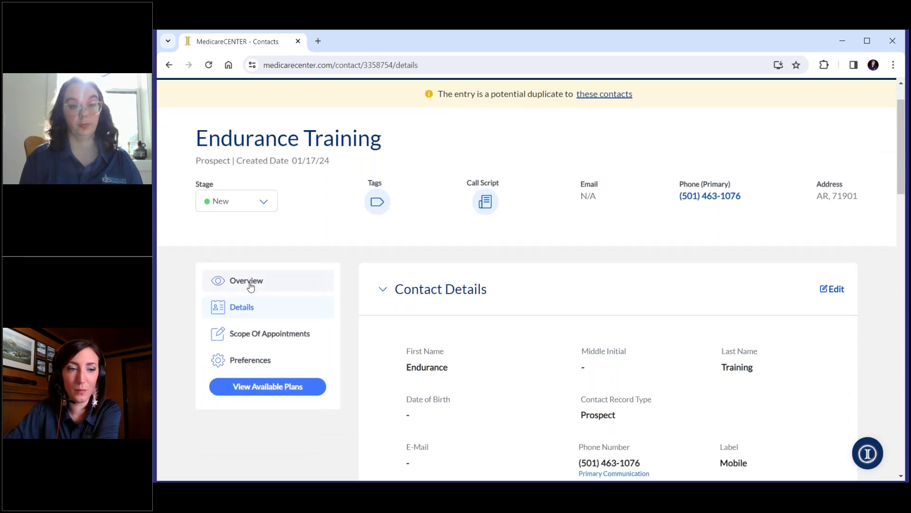
click(293, 339)
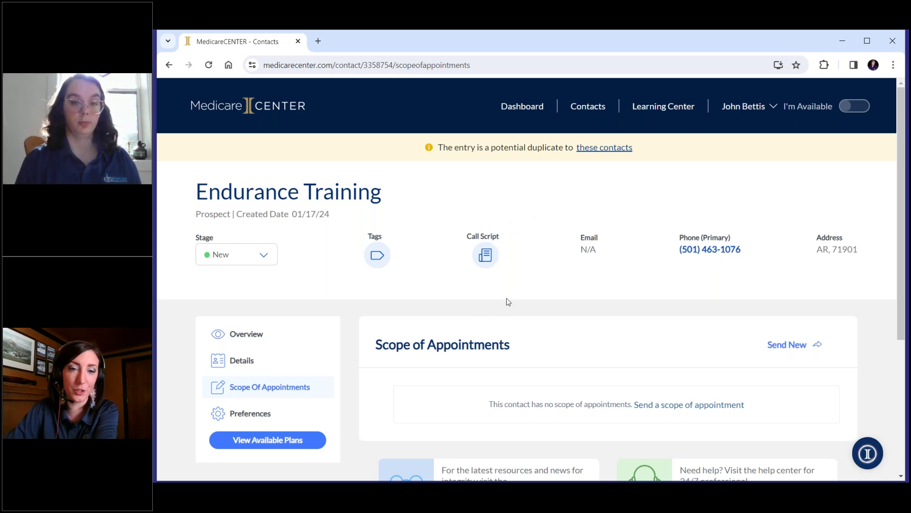
scroll(459, 337, down, 2)
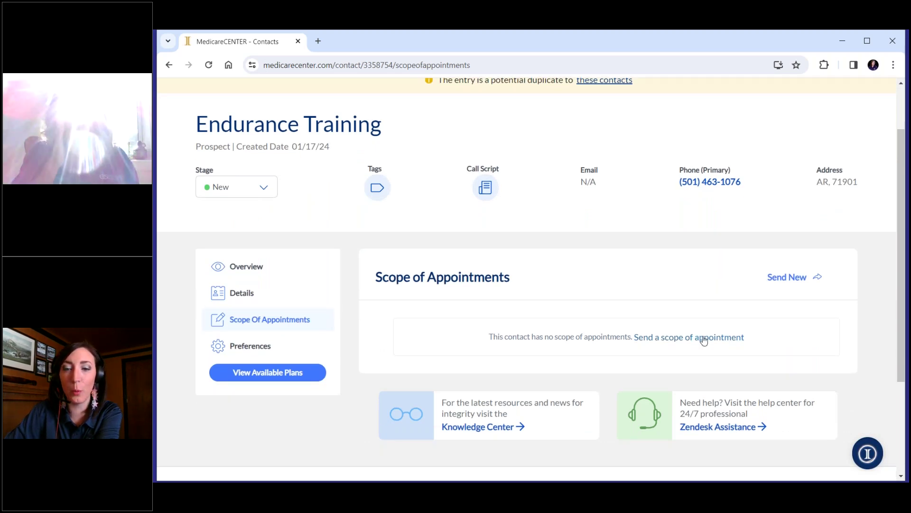
click(704, 338)
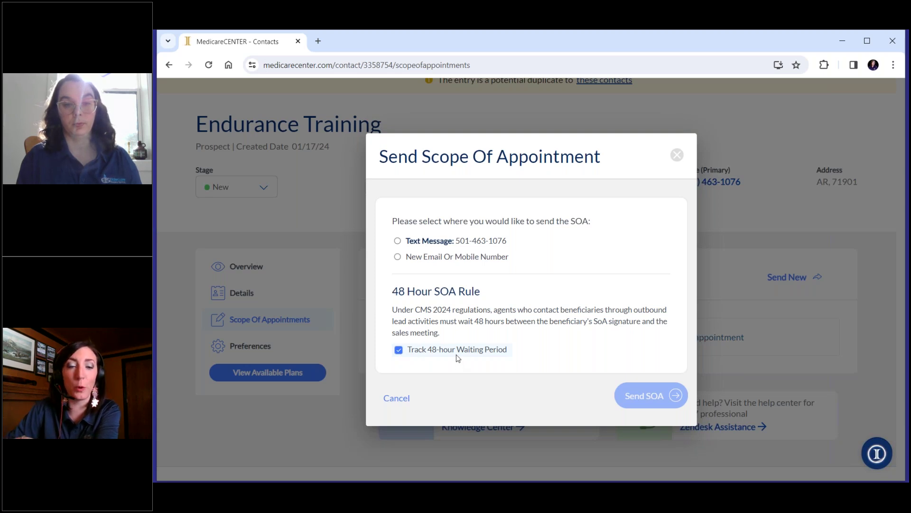
click(400, 352)
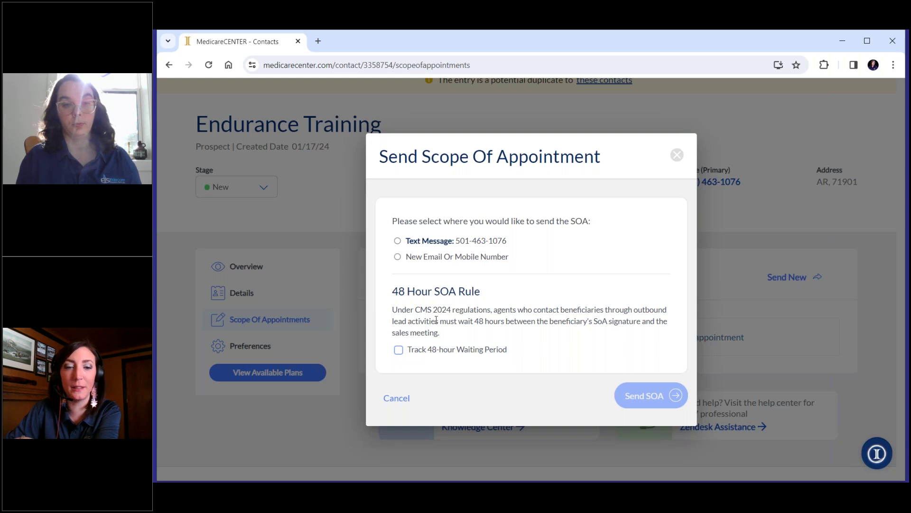
click(398, 241)
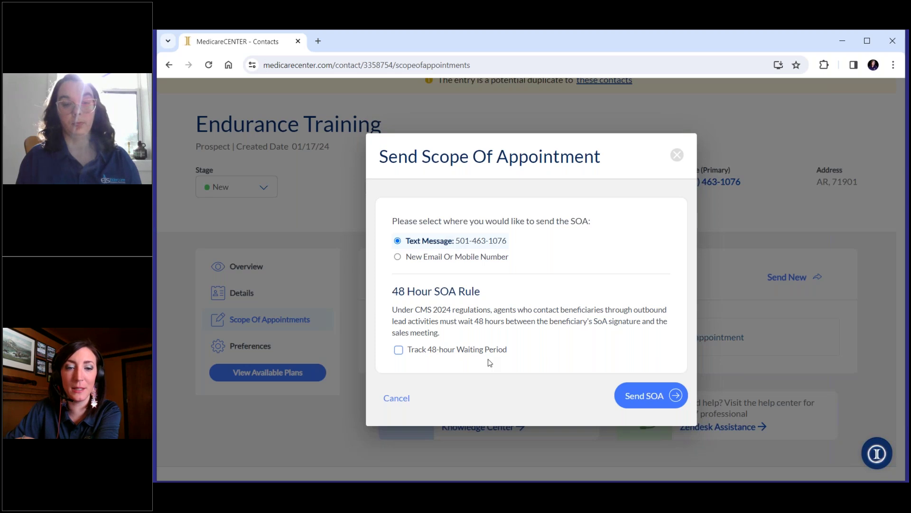
click(648, 397)
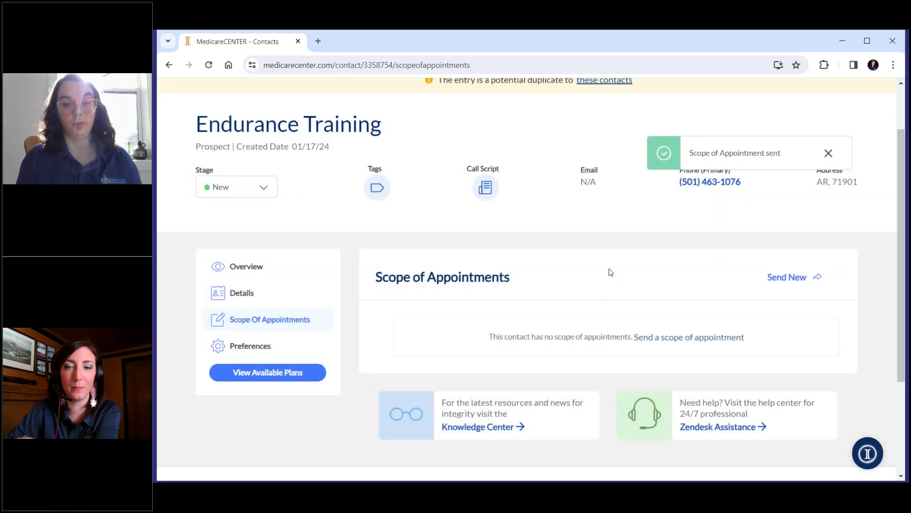
- Look over the Contact Details section of the contact's record
scroll(445, 295, down, 2)
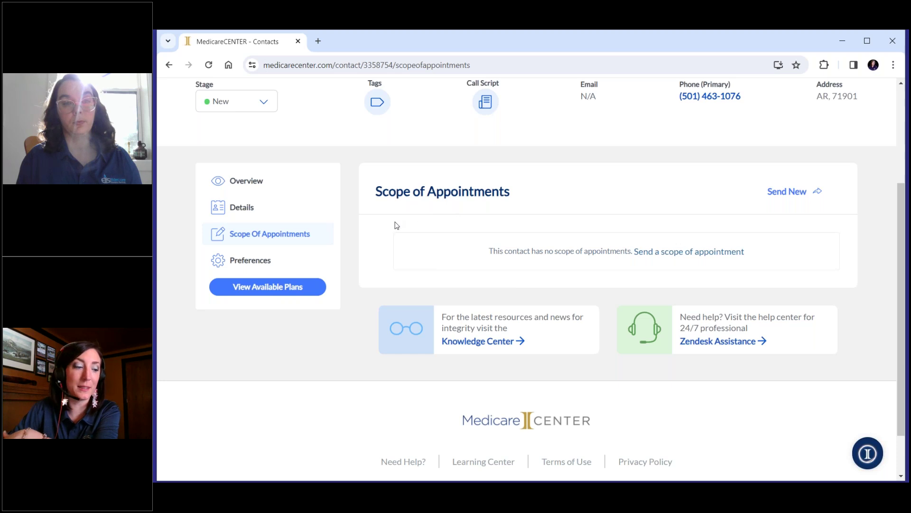
click(248, 213)
scroll(550, 309, down, 4)
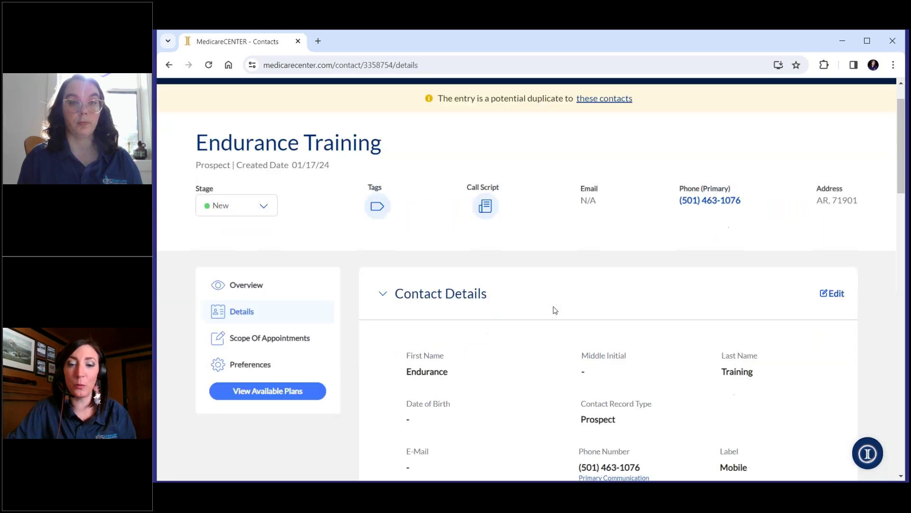
scroll(553, 307, down, 1)
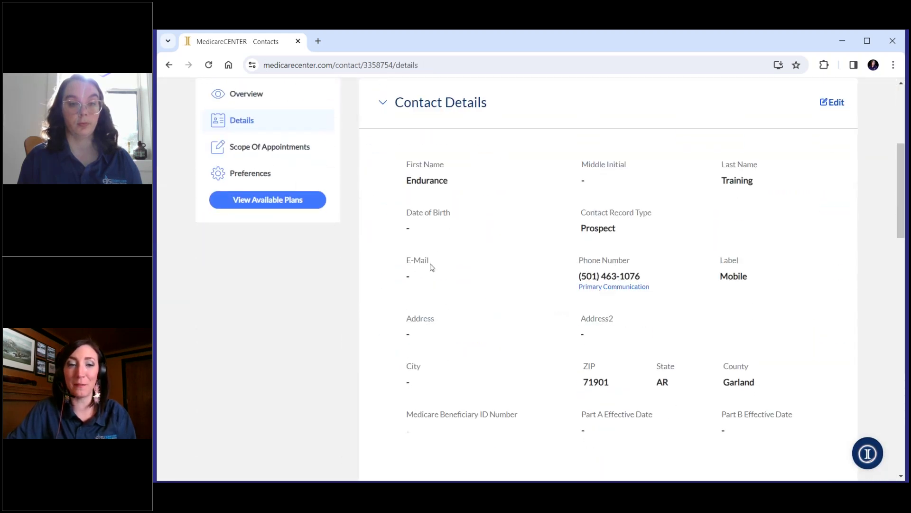
scroll(551, 342, down, 1)
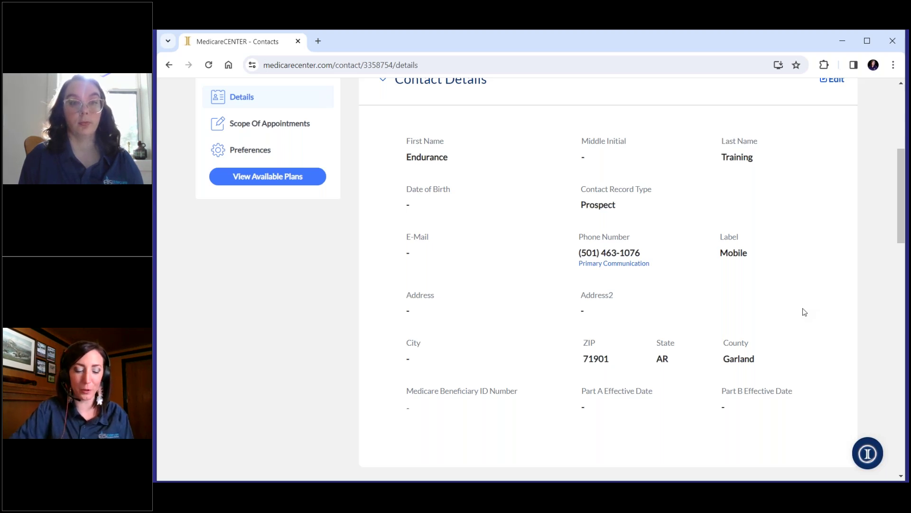
- Open the signed scope of appointment for completion and go to the agent section of its confirmation form
click(275, 125)
scroll(394, 335, down, 2)
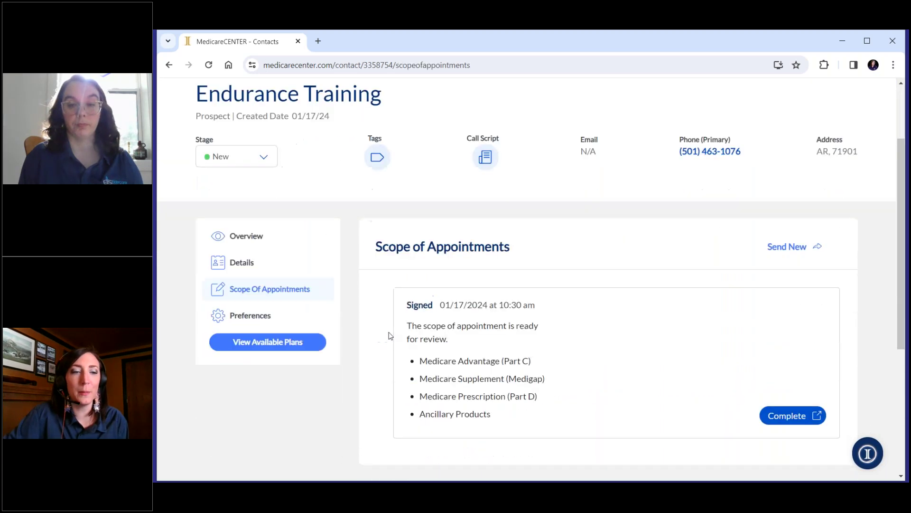
scroll(390, 335, down, 2)
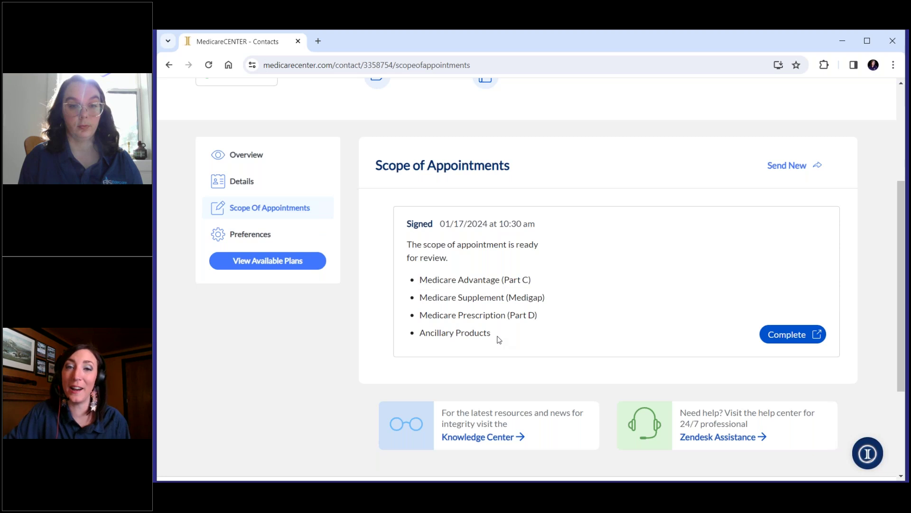
click(789, 337)
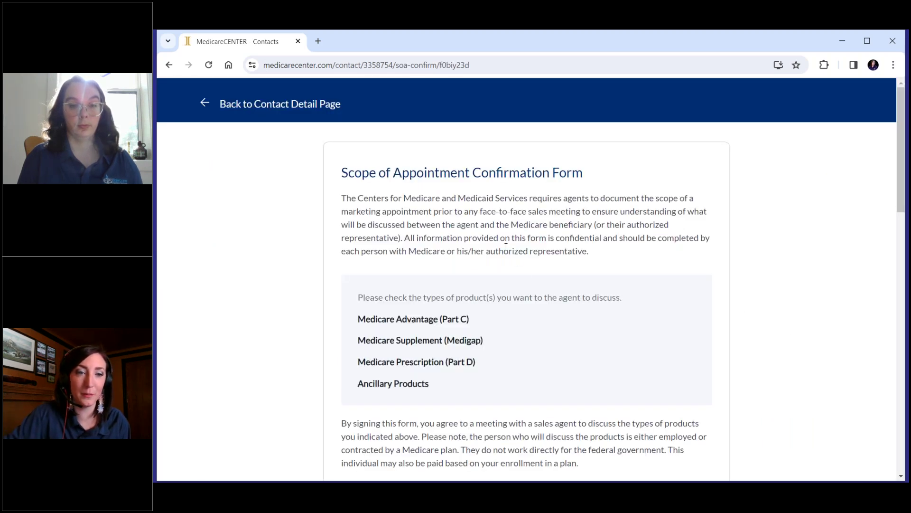
scroll(460, 212, down, 12)
scroll(461, 211, down, 5)
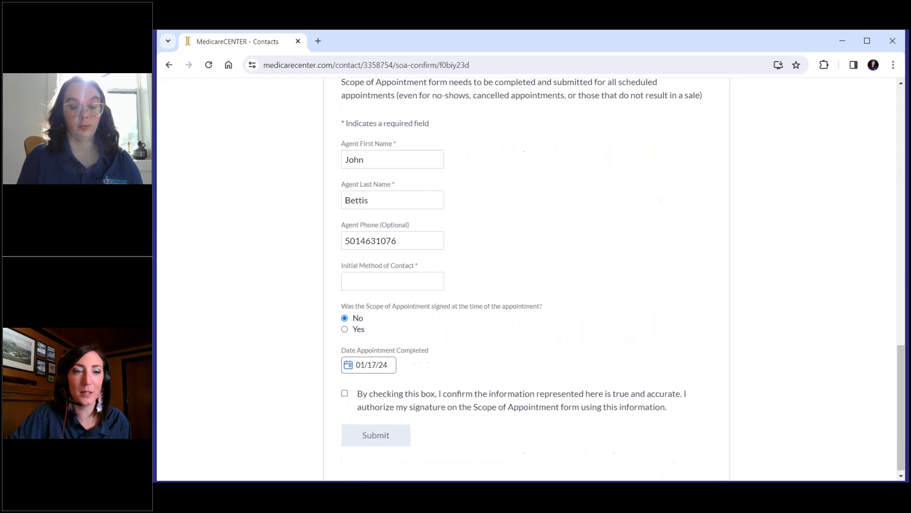
- Enter Walk In as initial contact method and explanation, mark the form signed at the appointment, certify the information and submit it
click(433, 280)
text(Walk In)
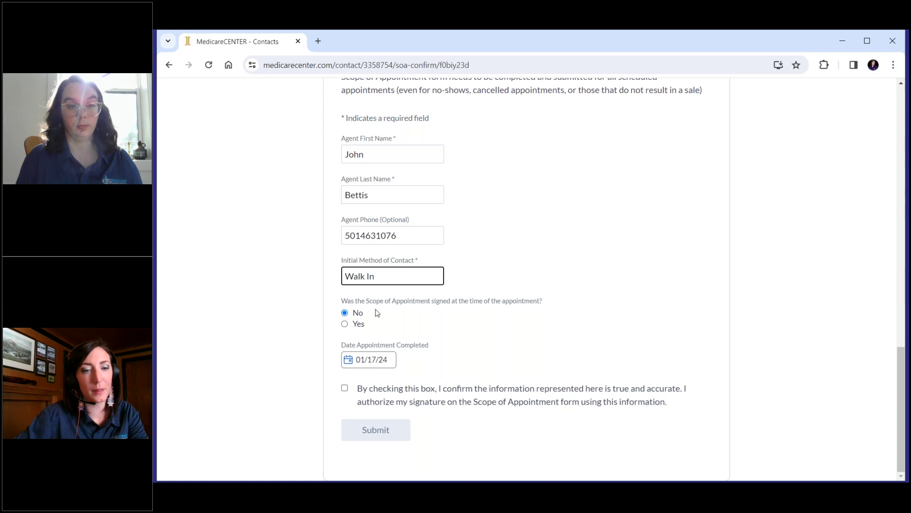
click(345, 324)
click(391, 359)
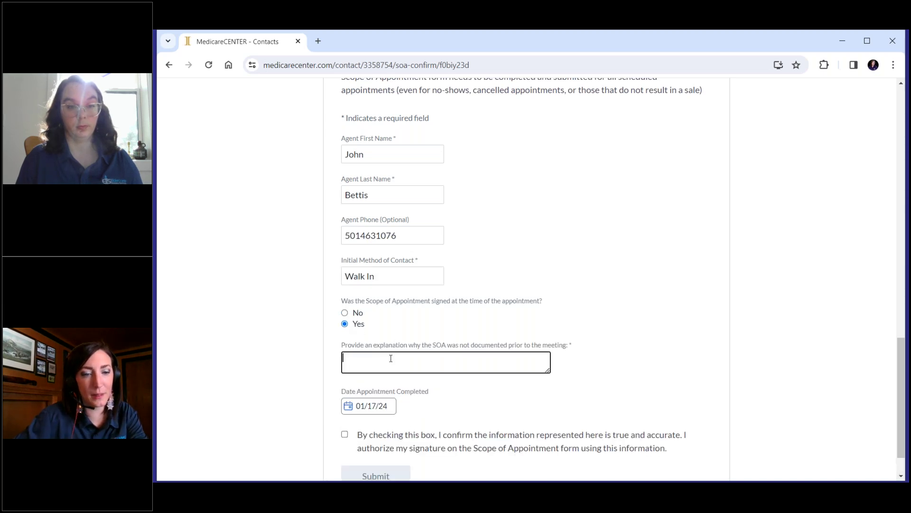
text(Walk In)
click(274, 362)
scroll(291, 367, down, 1)
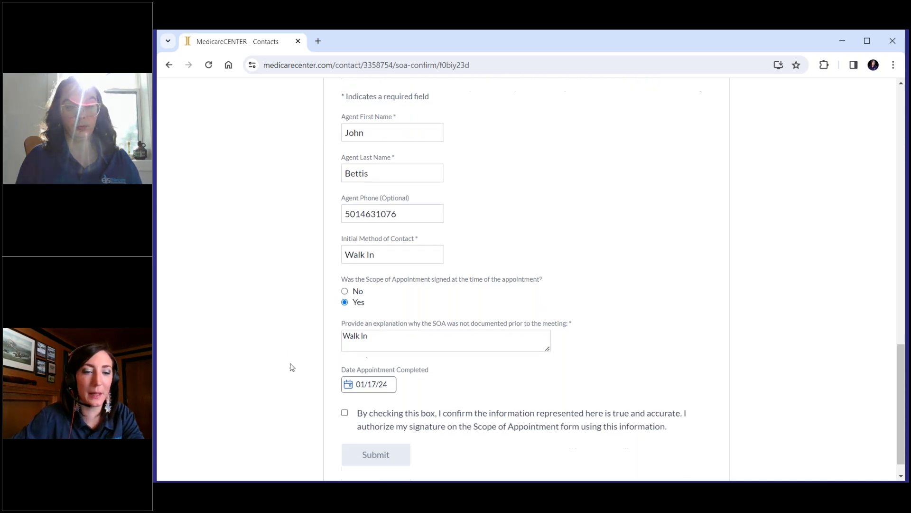
click(345, 388)
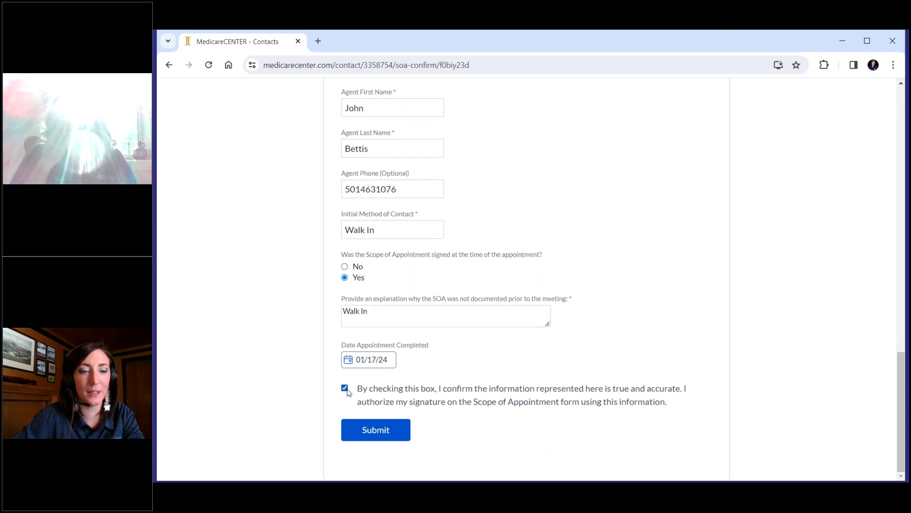
click(376, 430)
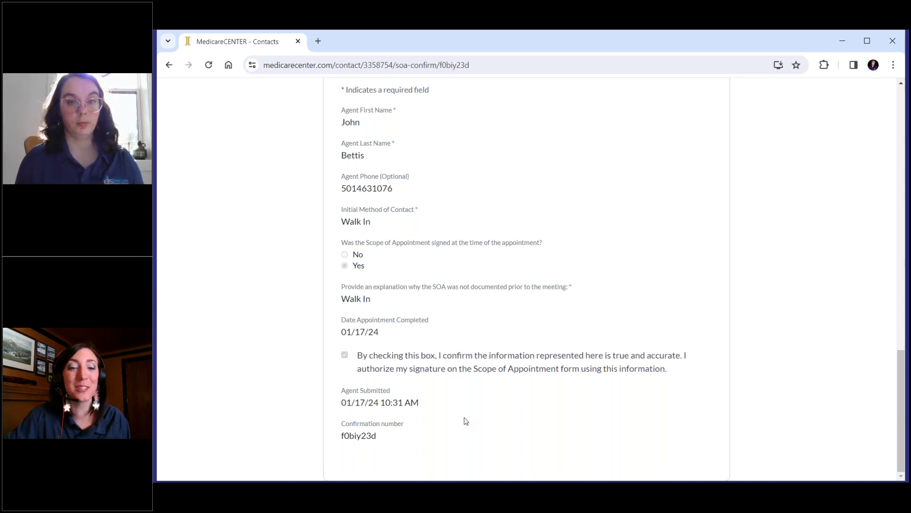
- Return to the contact's Scope of Appointments and open the available plans, skipping the suggested provider review
scroll(465, 421, up, 15)
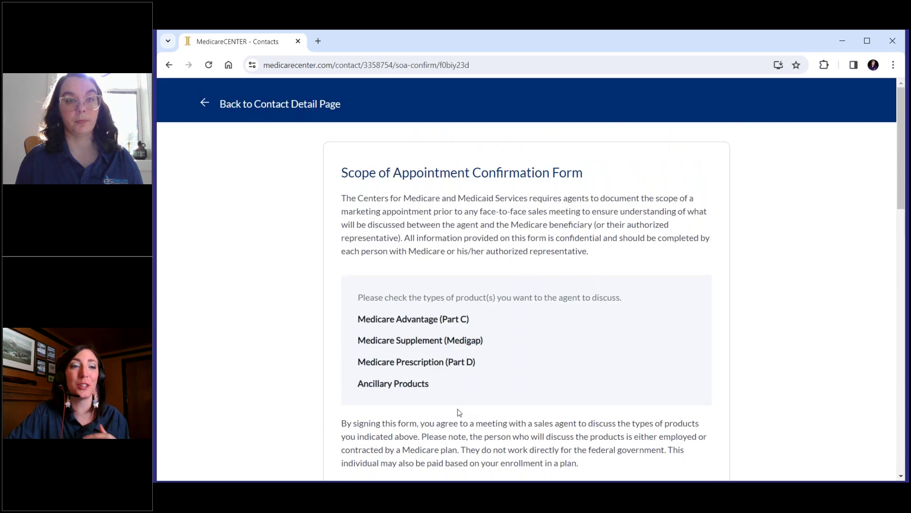
click(204, 102)
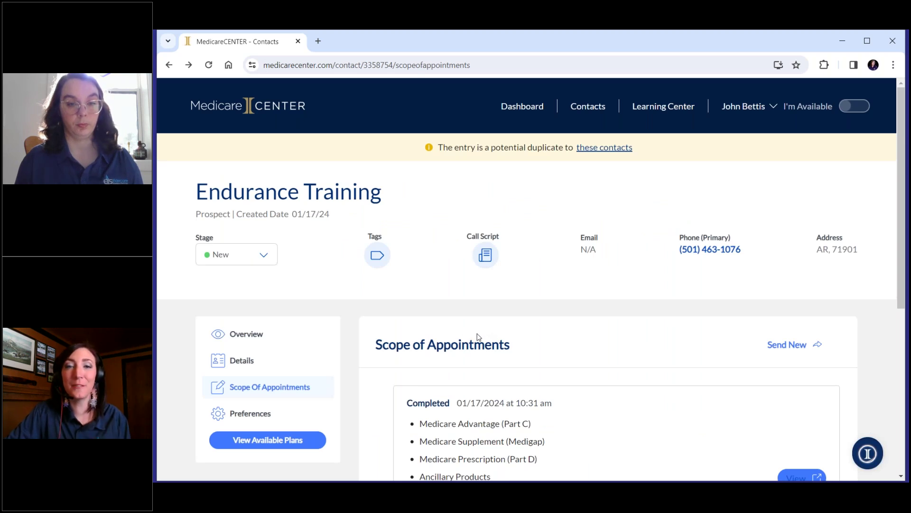
scroll(487, 338, down, 3)
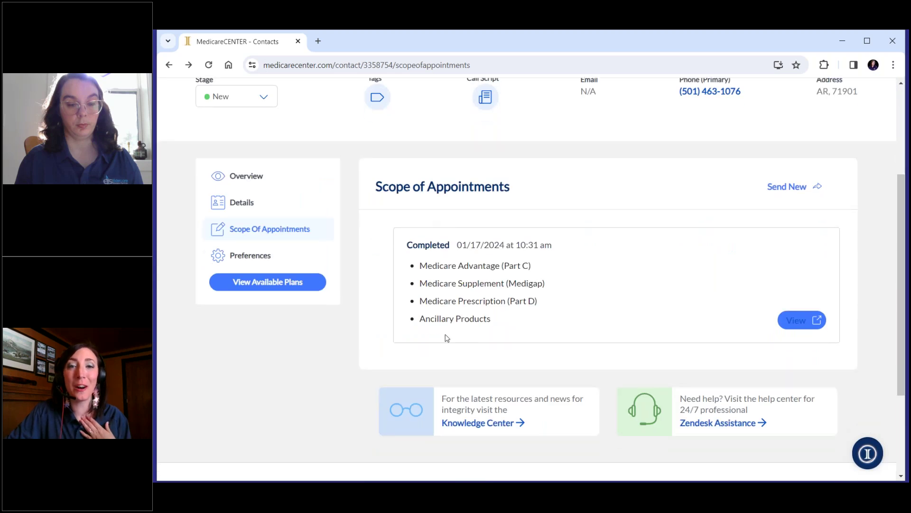
click(280, 286)
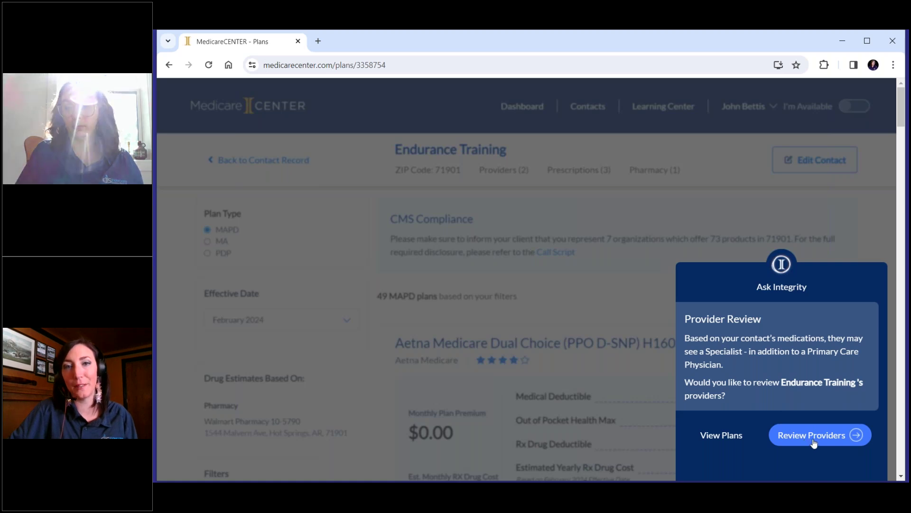
click(727, 437)
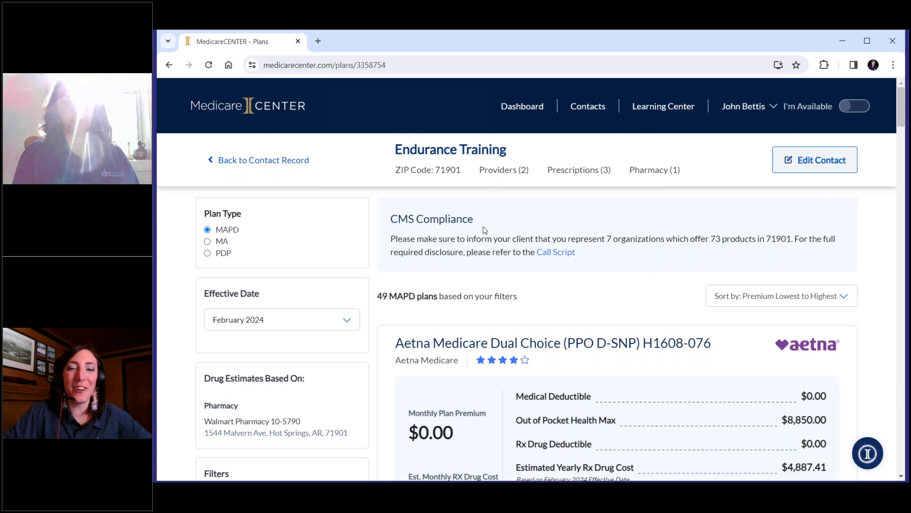
- Examine the CMS Compliance notice and the first MAPD plan's costs and pharmacy, provider and prescription coverage
scroll(479, 239, down, 1)
scroll(479, 239, down, 4)
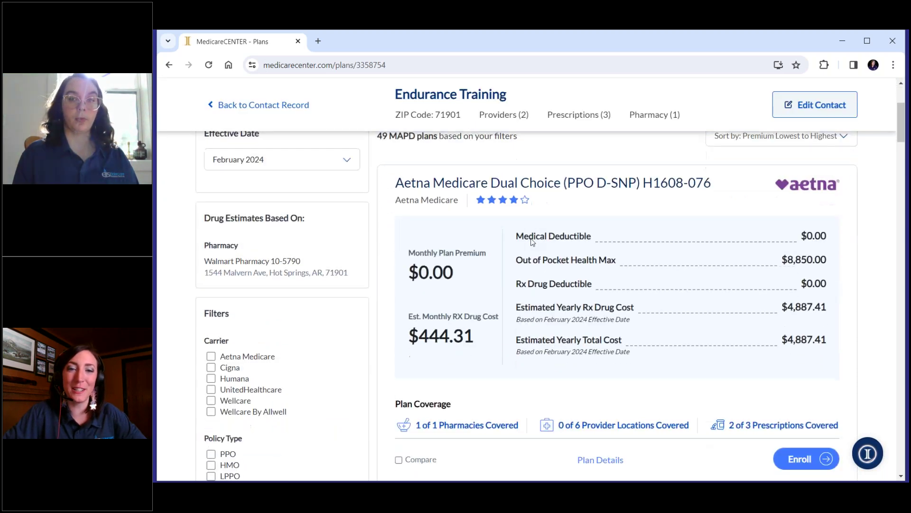
scroll(531, 242, down, 1)
scroll(532, 242, up, 4)
scroll(532, 242, up, 1)
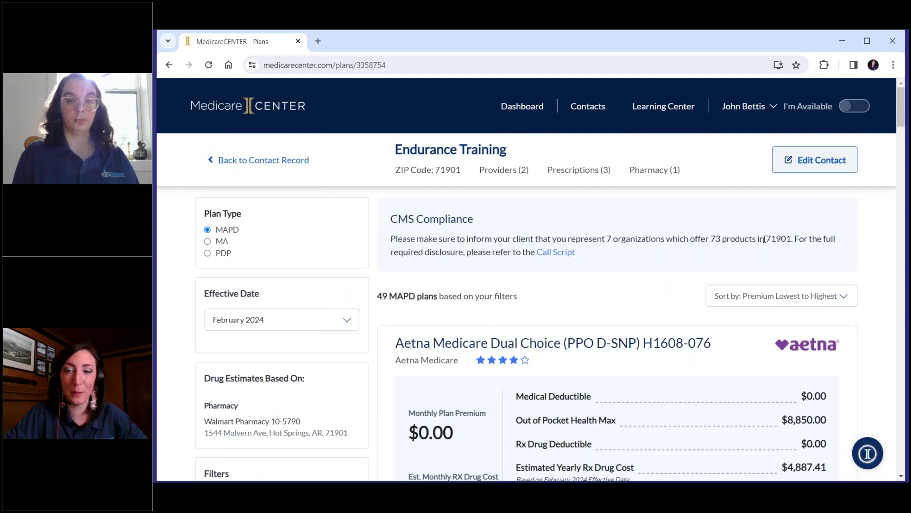
scroll(638, 264, down, 3)
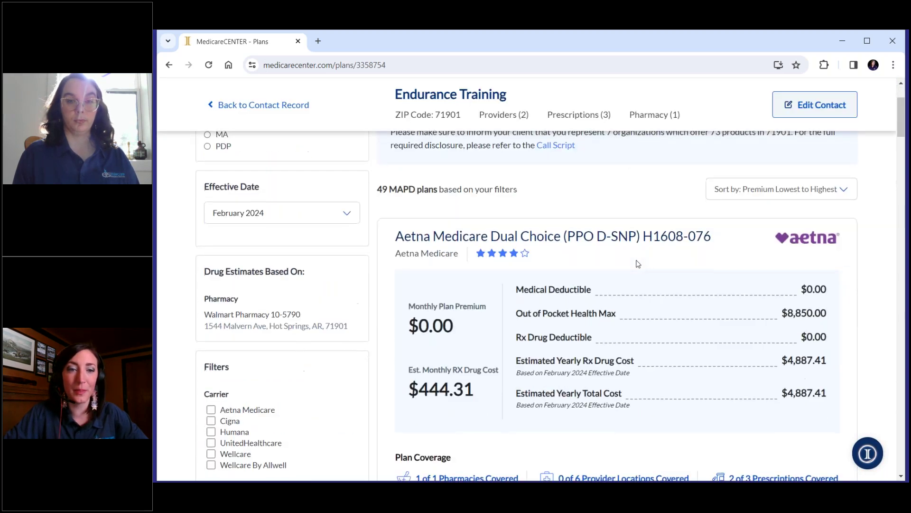
scroll(637, 263, down, 1)
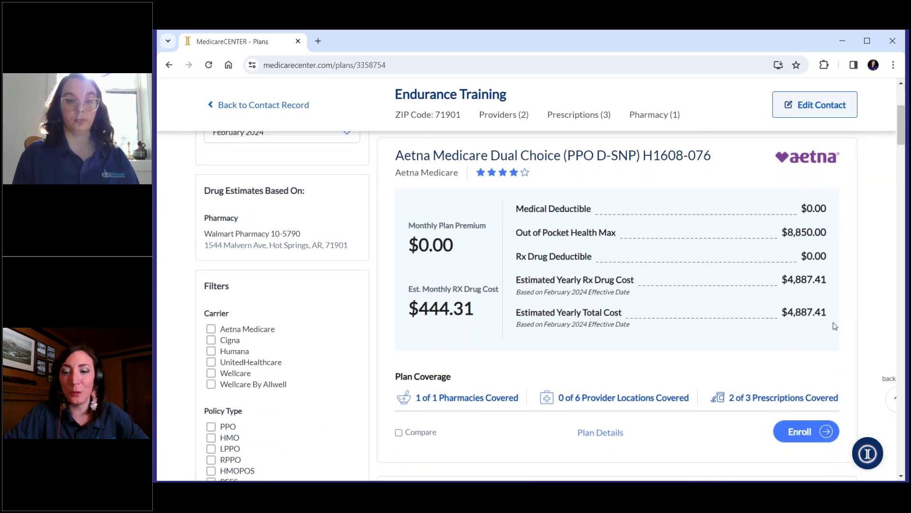
scroll(632, 311, down, 1)
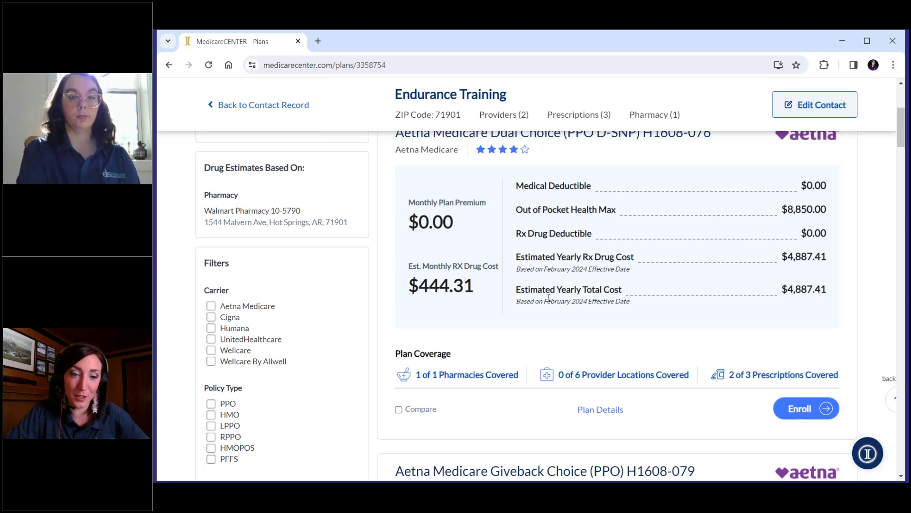
- Remove the My appointed plans filter and look over the plan list and carrier filters
scroll(548, 298, down, 3)
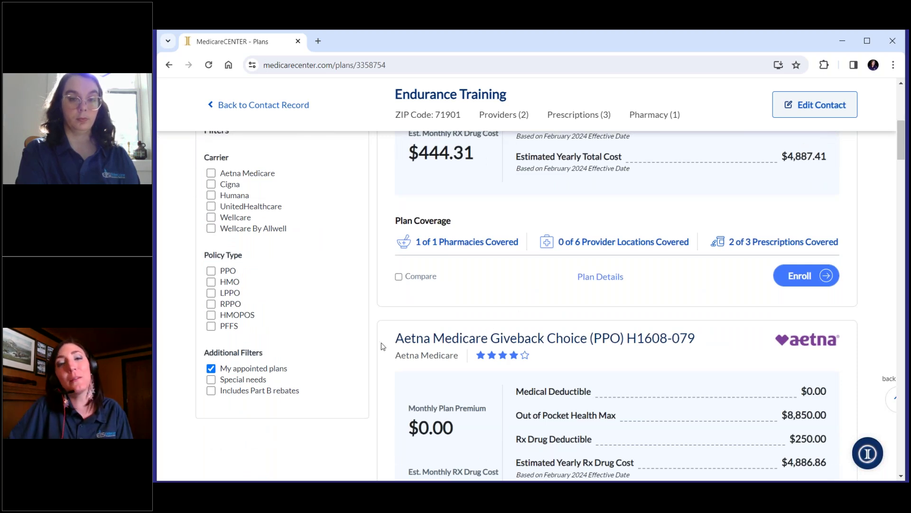
click(212, 369)
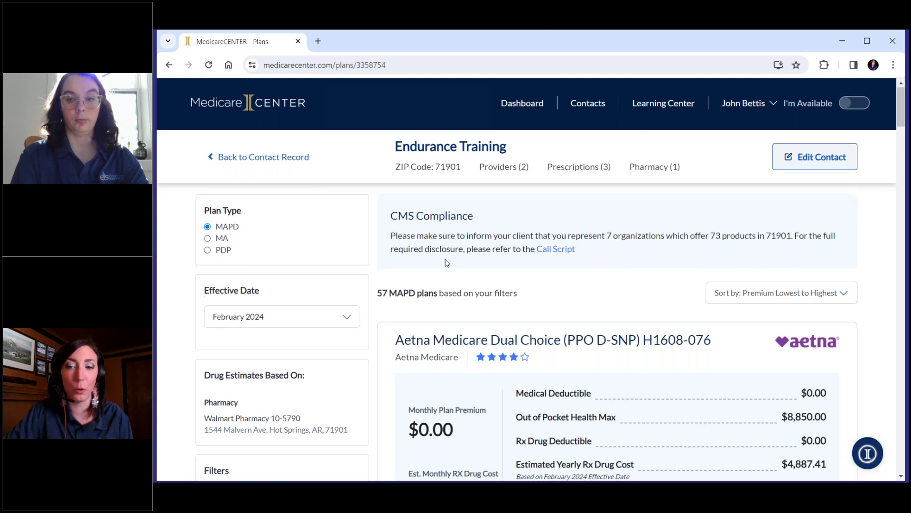
scroll(446, 262, down, 5)
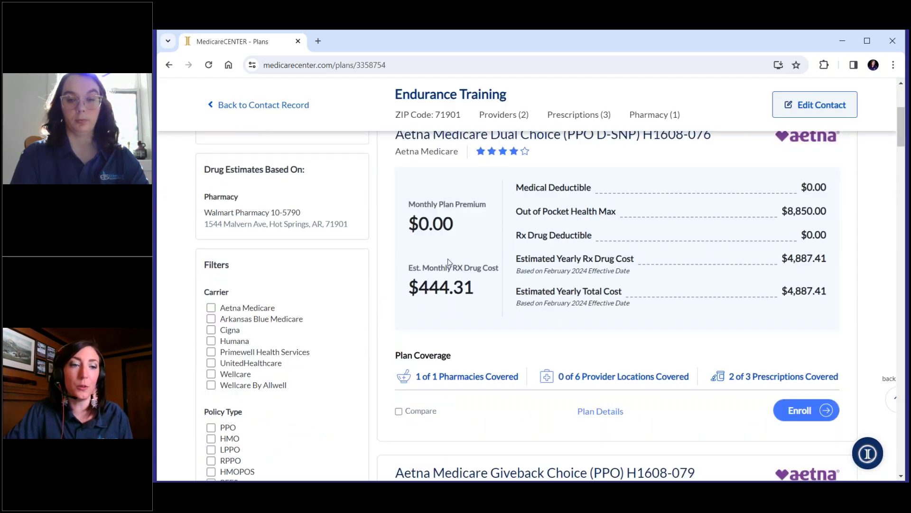
scroll(448, 262, down, 3)
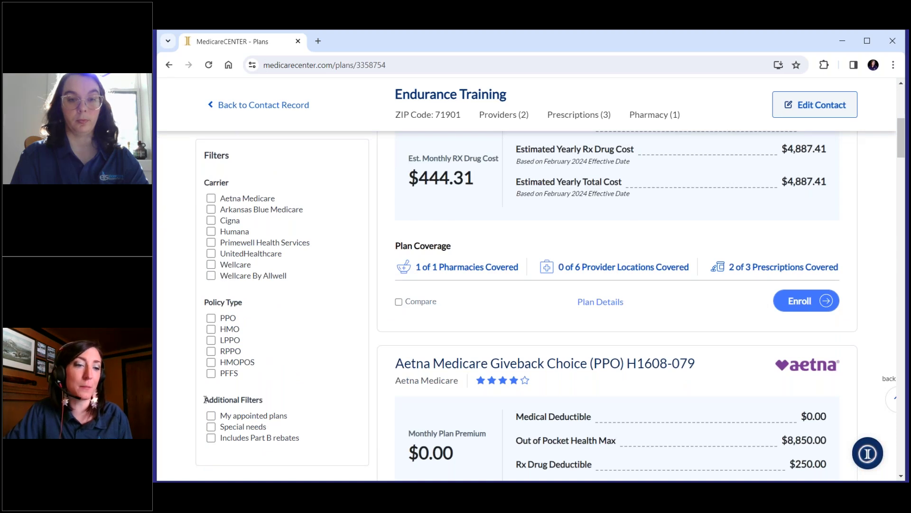
- Examine the costs and the pharmacy, provider and prescription coverage of the Aetna plans and first Wellcare plan in the unfiltered list
scroll(506, 298, up, 1)
scroll(506, 298, up, 1)
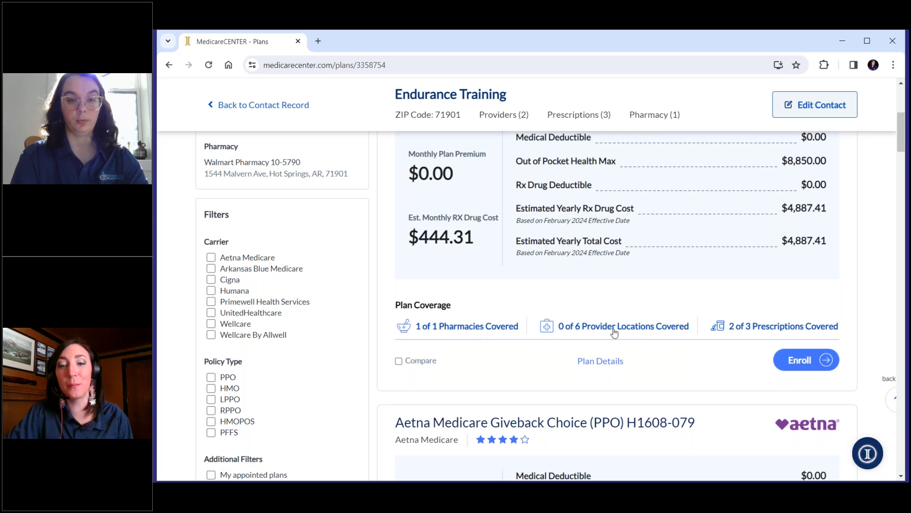
scroll(615, 332, up, 1)
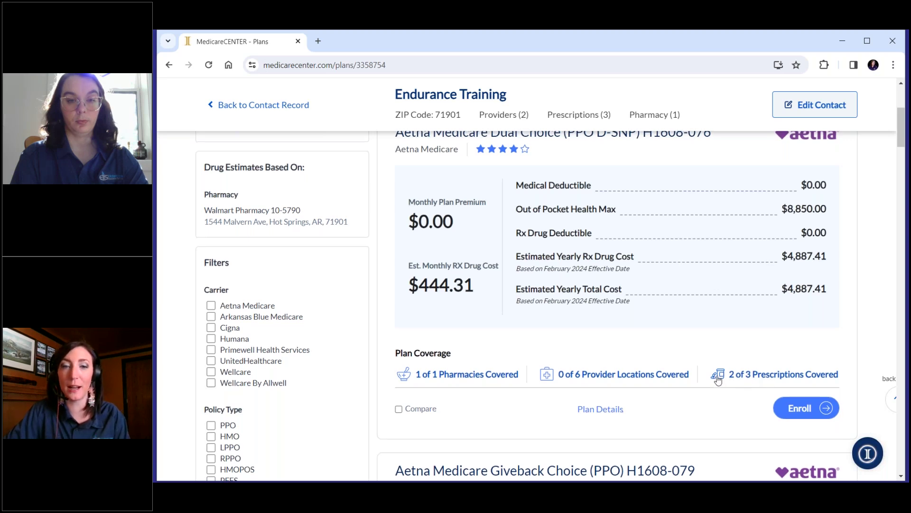
scroll(729, 380, down, 5)
scroll(717, 379, down, 2)
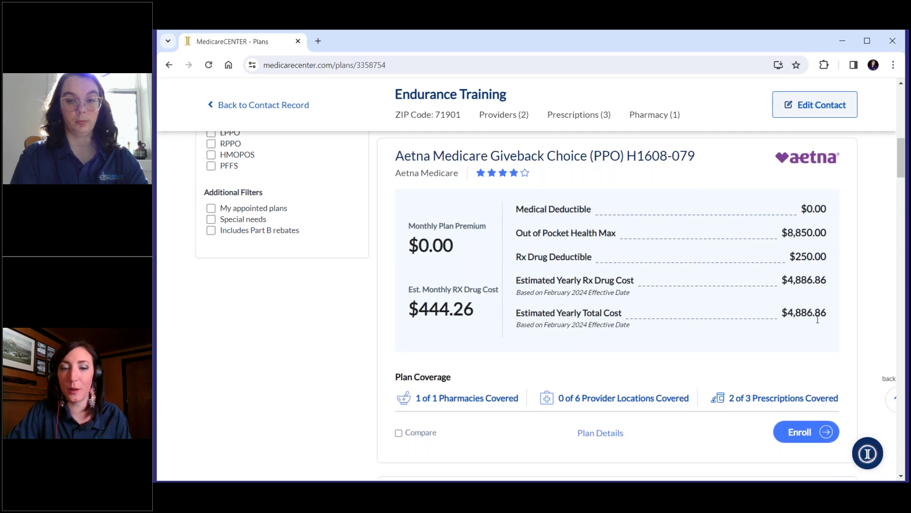
scroll(817, 319, down, 8)
scroll(817, 319, down, 6)
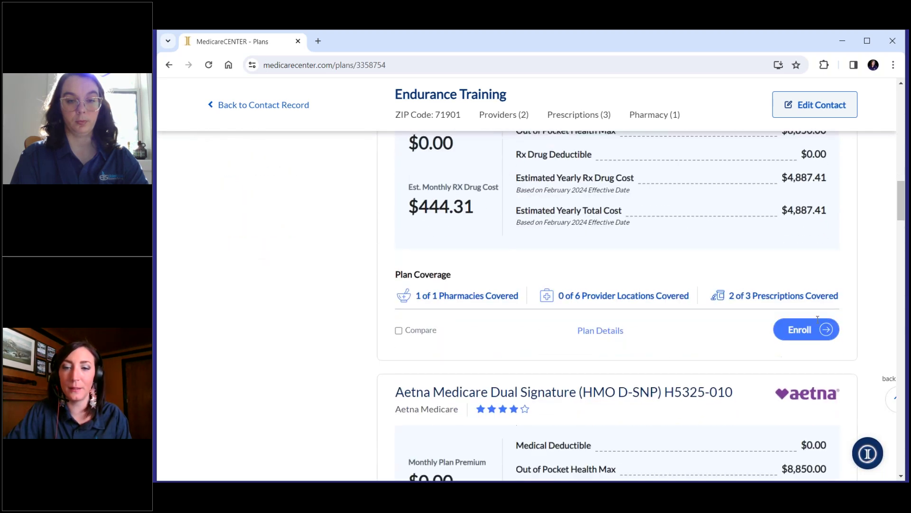
scroll(818, 319, down, 6)
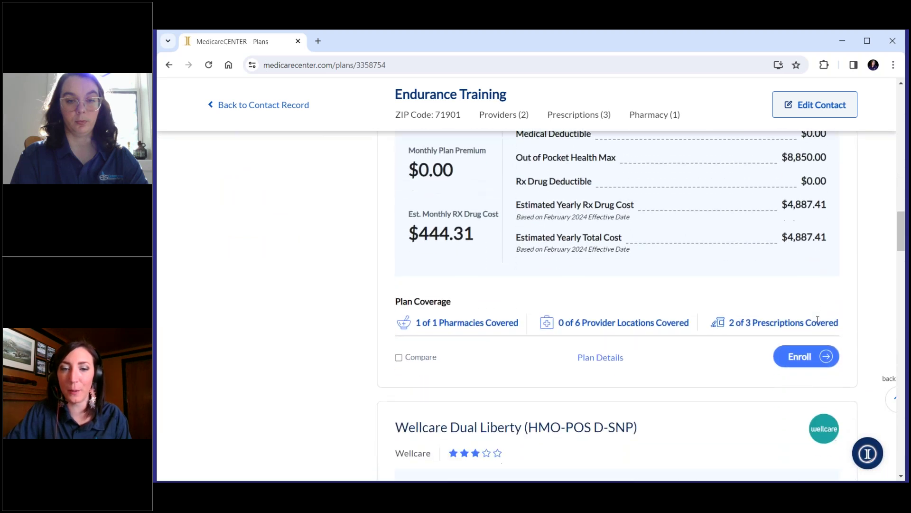
scroll(818, 319, down, 2)
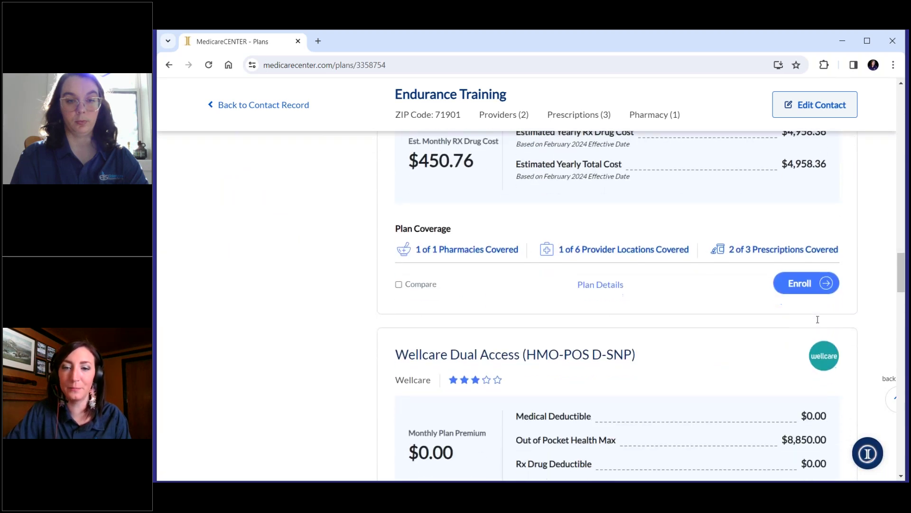
- Check provider and prescription coverage of the Wellcare and Cigna D-SNP plans through the end of the first results page
scroll(817, 319, up, 4)
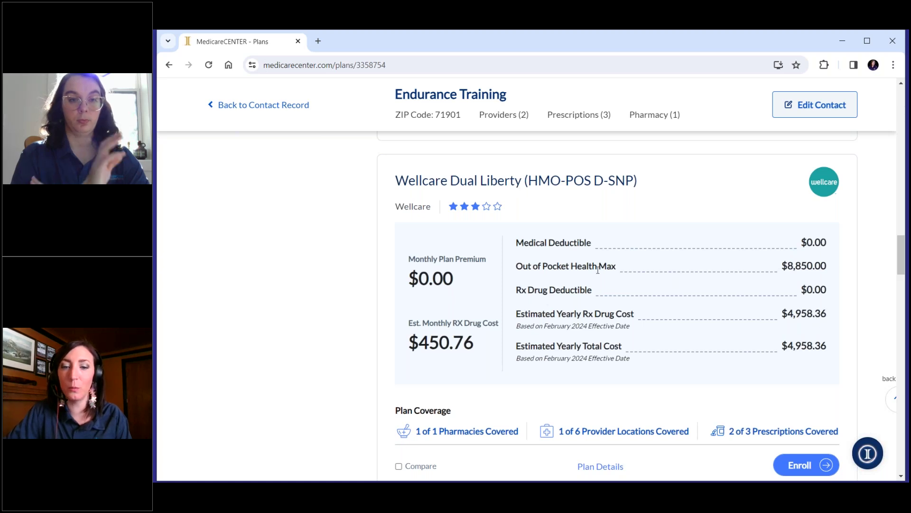
scroll(519, 187, down, 2)
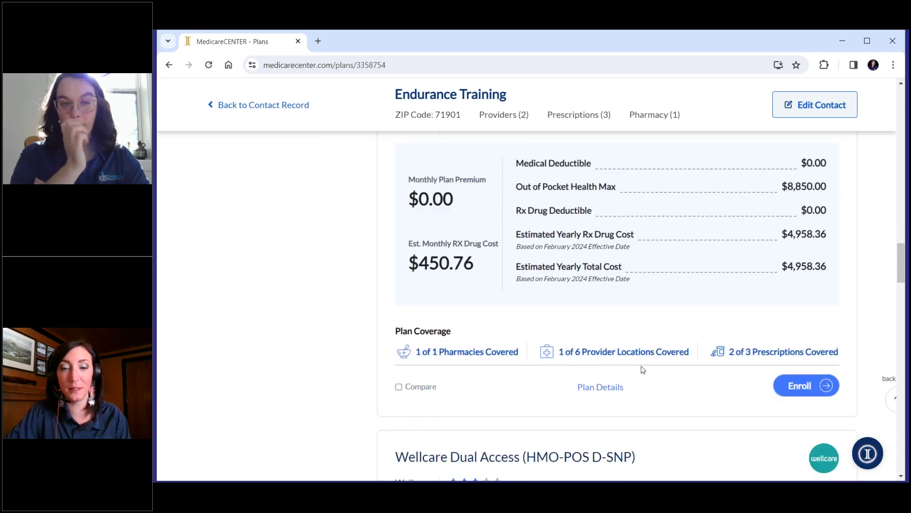
scroll(644, 363, down, 5)
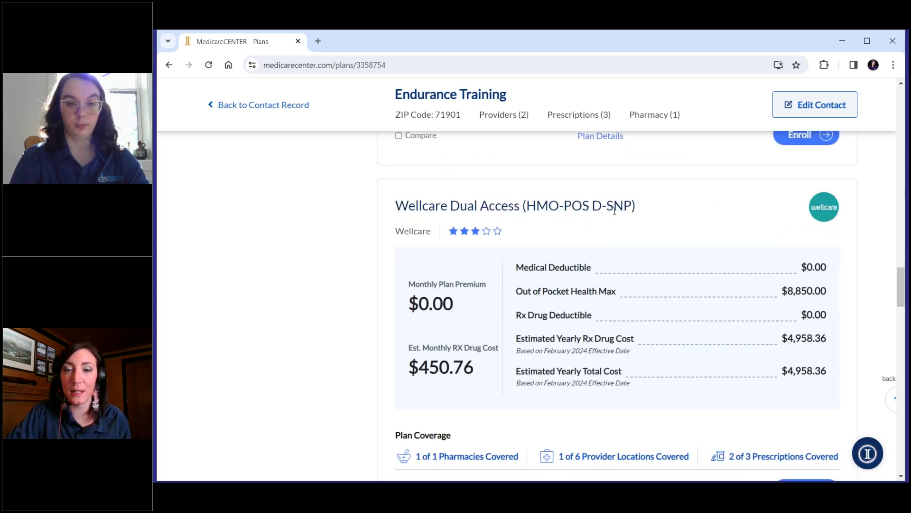
scroll(653, 235, down, 4)
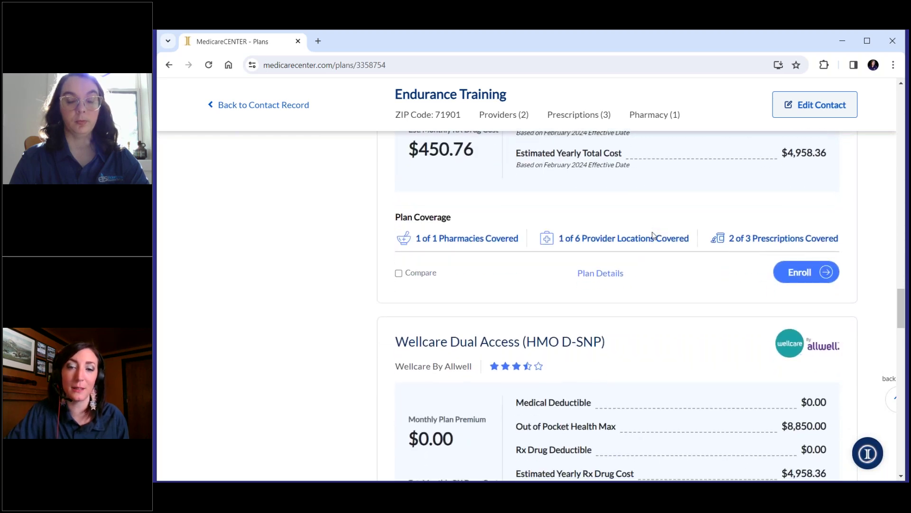
scroll(653, 235, down, 7)
scroll(653, 235, down, 11)
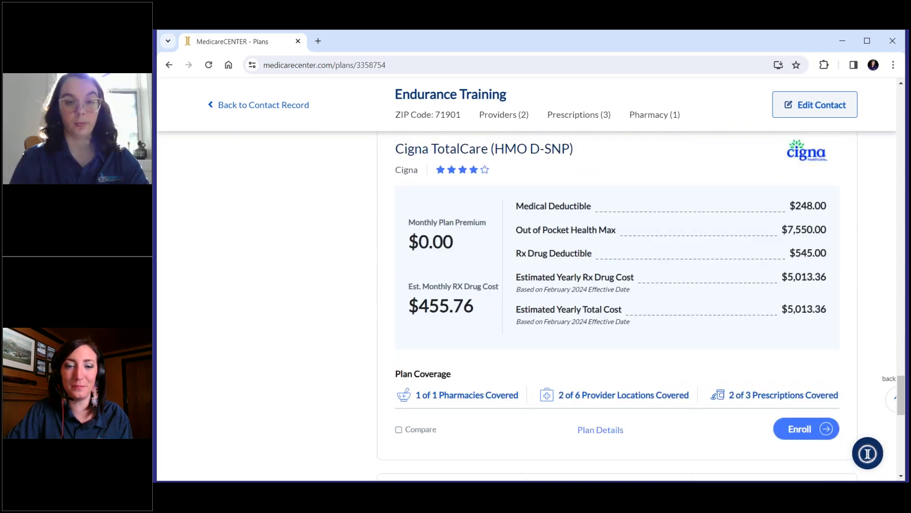
scroll(654, 234, down, 2)
scroll(654, 235, up, 2)
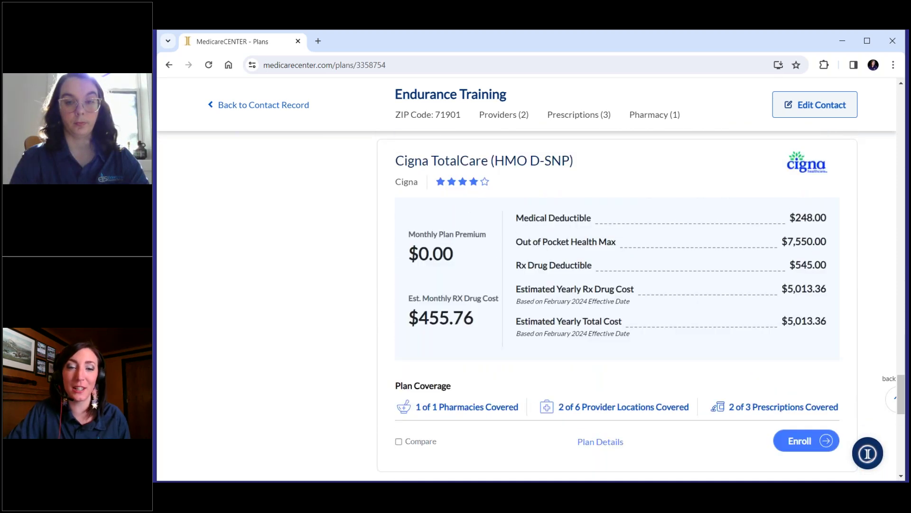
scroll(653, 234, down, 7)
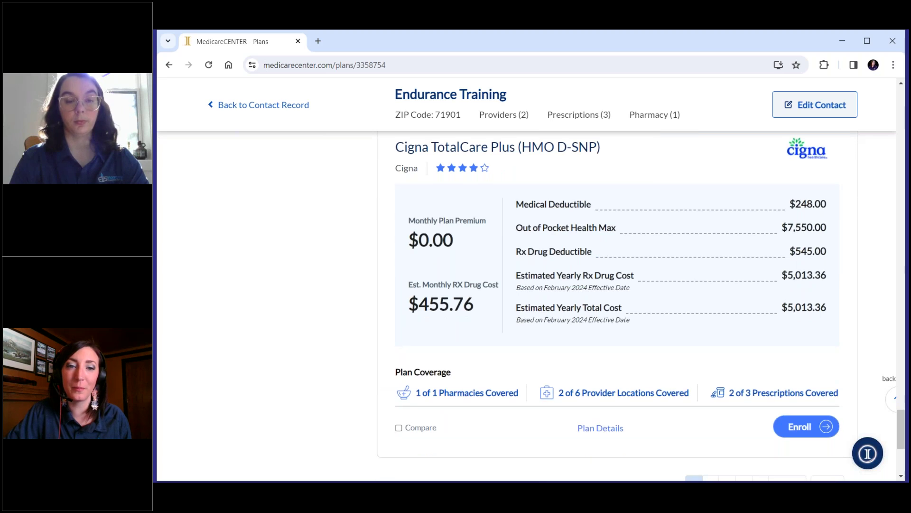
scroll(653, 235, down, 5)
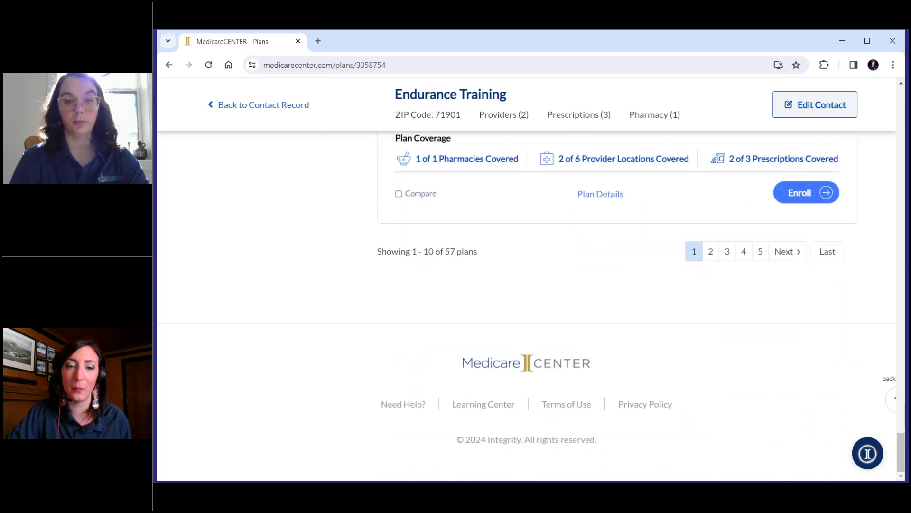
- Filter the MAPD plans by the carriers Wellcare and Wellcare By Allwell
scroll(582, 303, up, 15)
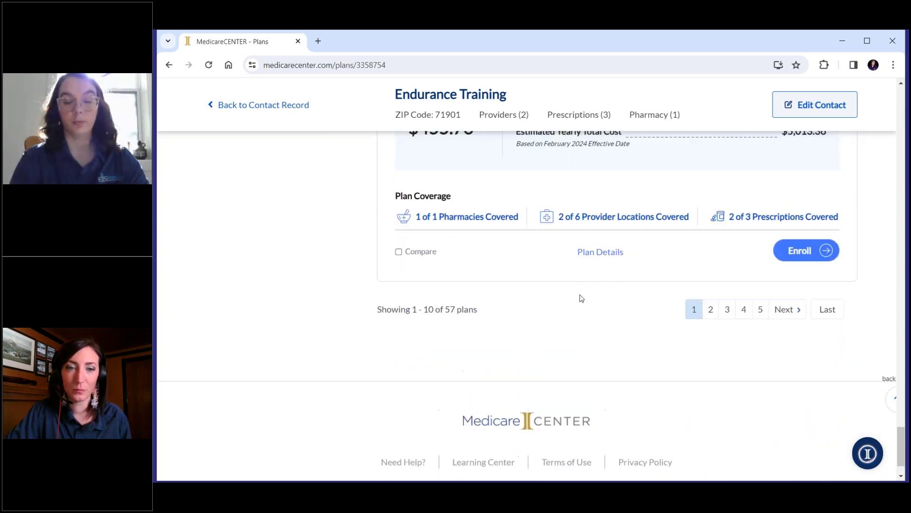
scroll(580, 298, up, 8)
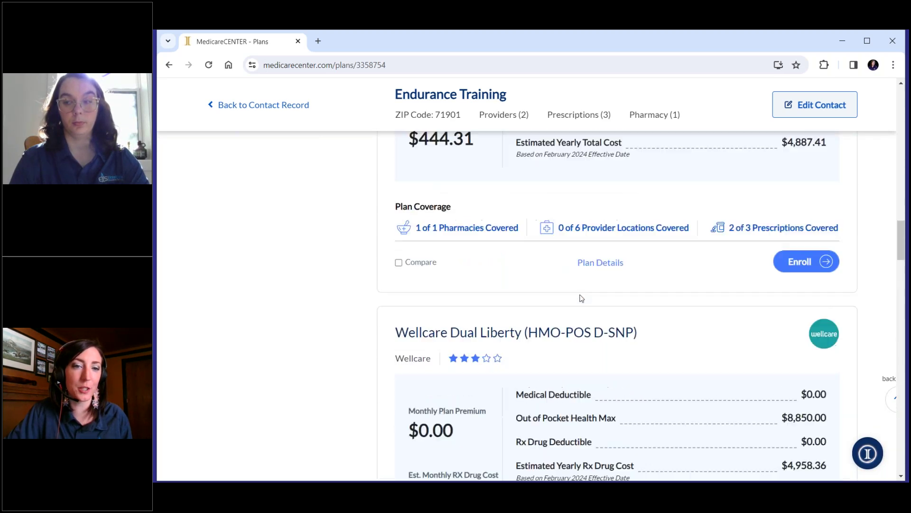
scroll(581, 298, up, 10)
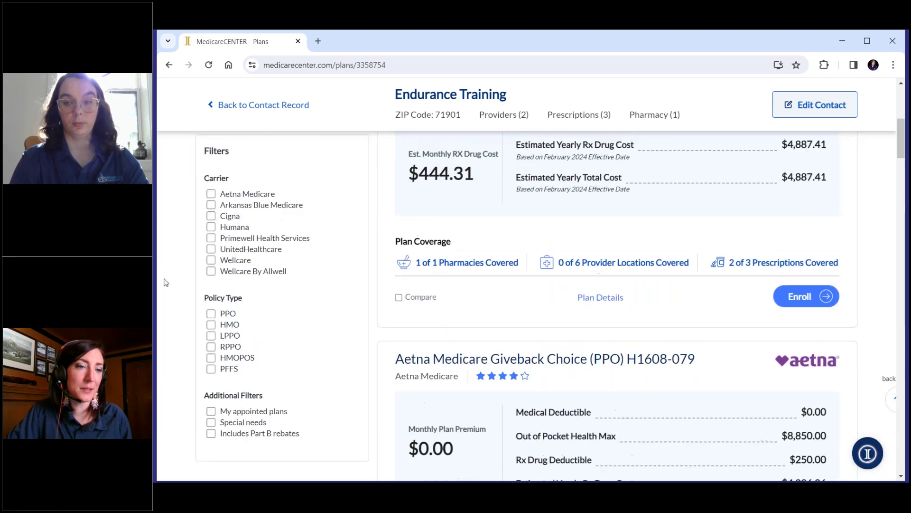
click(211, 260)
scroll(212, 390, down, 5)
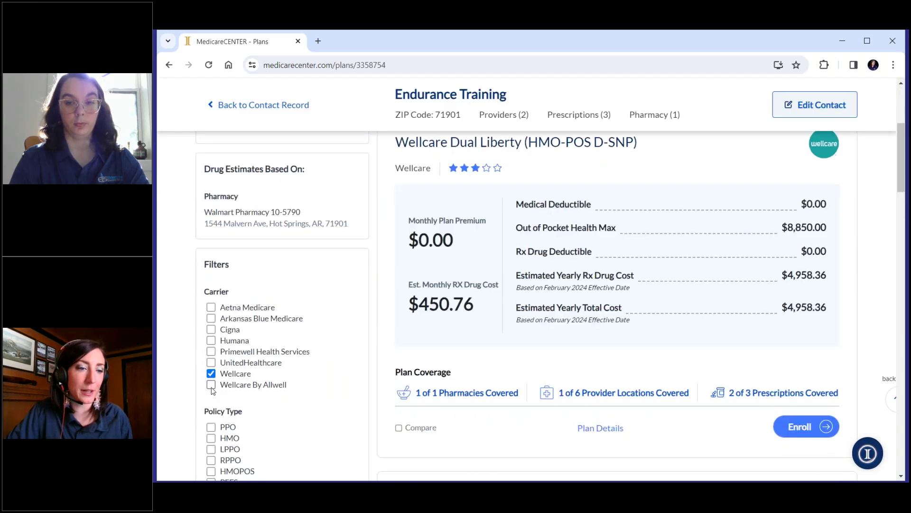
click(210, 384)
scroll(617, 291, down, 5)
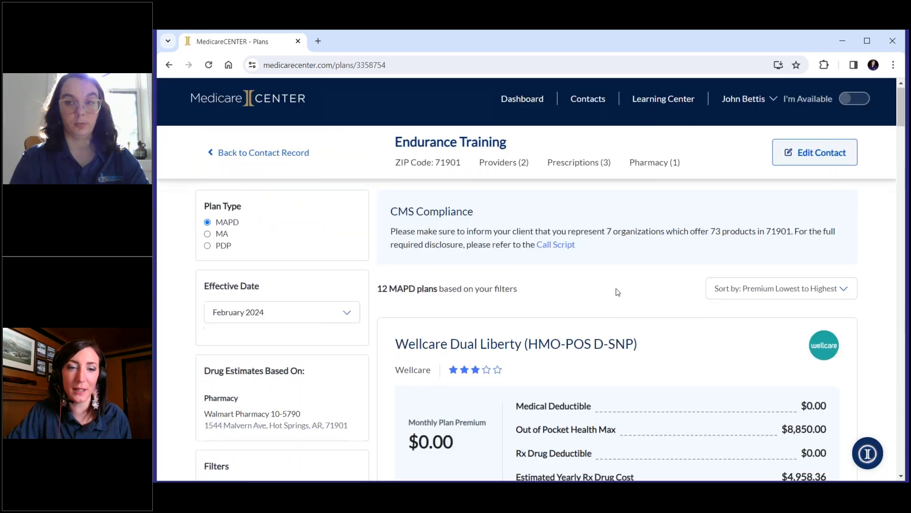
- Look through the filtered Wellcare plans on both results pages, checking their premiums and coverage
scroll(618, 292, down, 7)
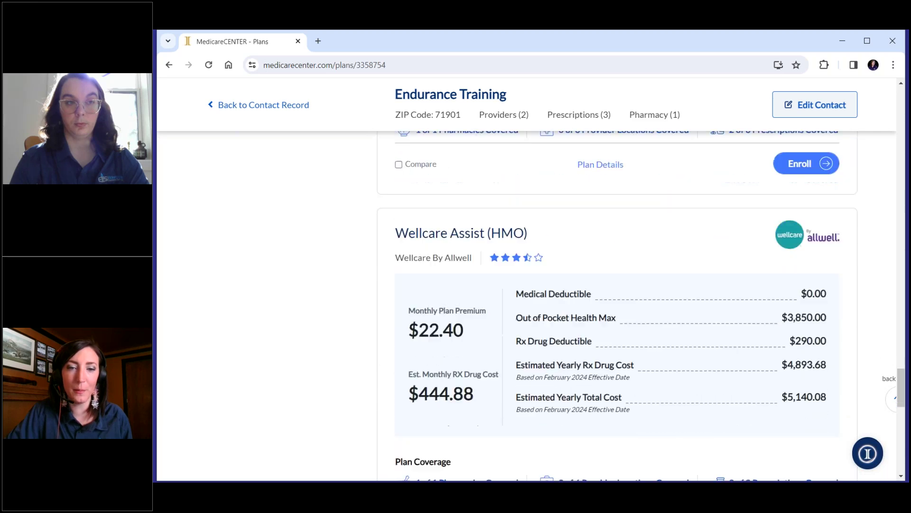
scroll(527, 285, down, 6)
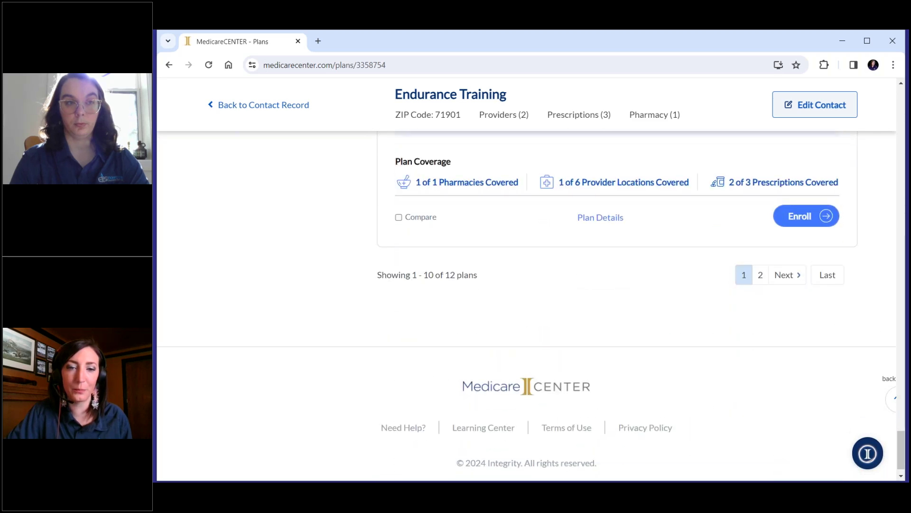
click(762, 274)
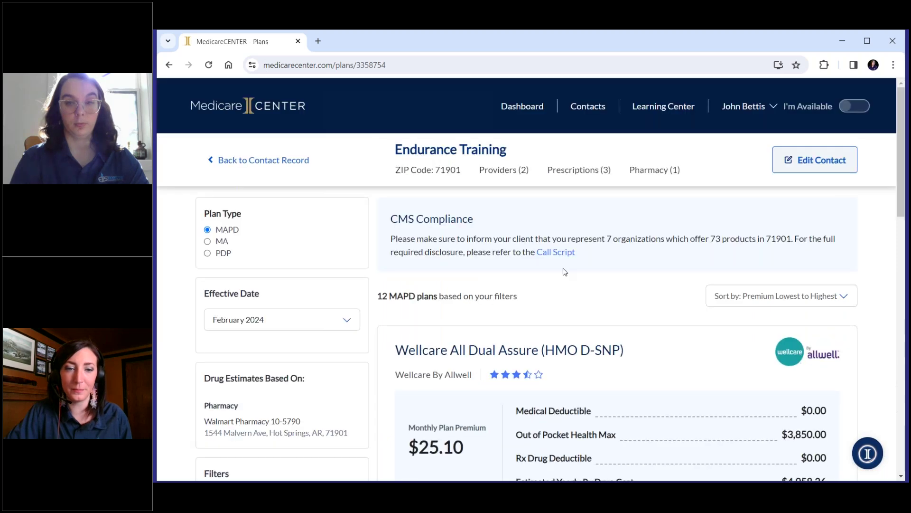
scroll(546, 272, down, 5)
scroll(548, 272, down, 5)
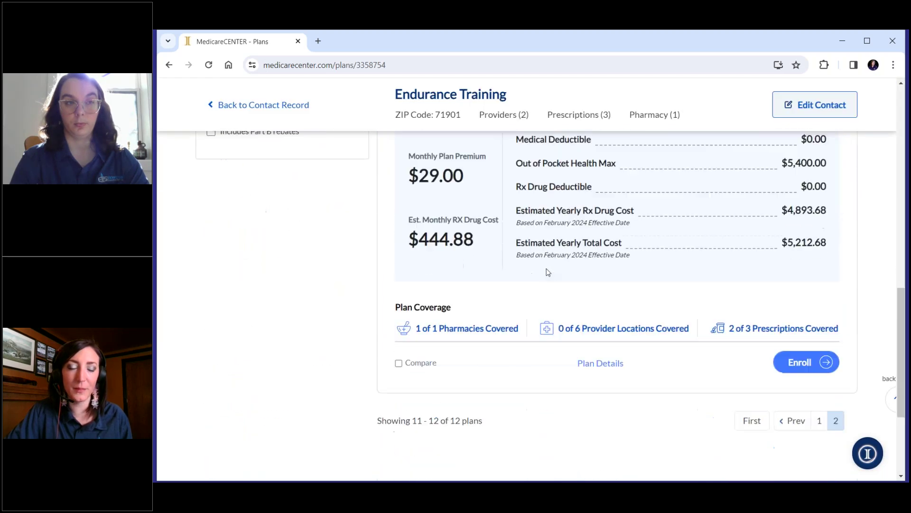
scroll(549, 272, up, 3)
scroll(737, 423, down, 2)
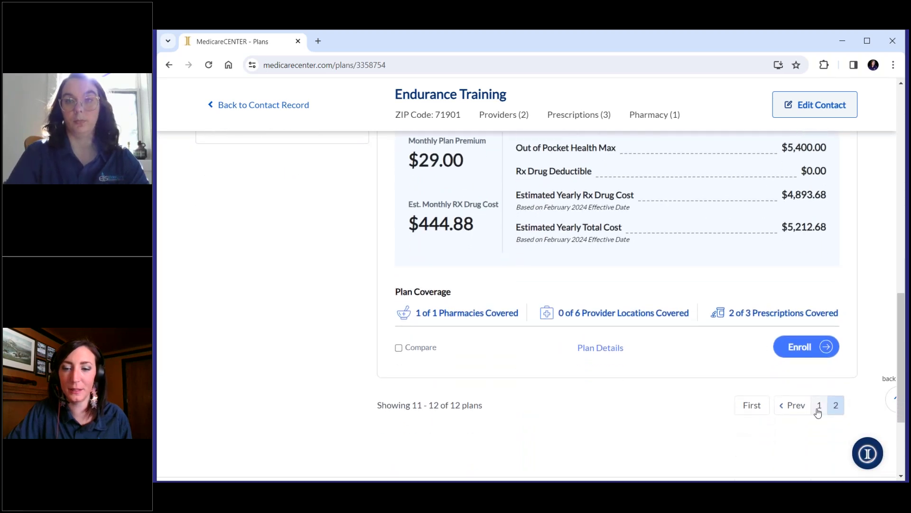
- From the first results page, select Wellcare Giveback Dividend (HMO) and Wellcare Giveback (HMO) and open their comparison
click(820, 405)
scroll(468, 319, down, 10)
scroll(472, 322, down, 15)
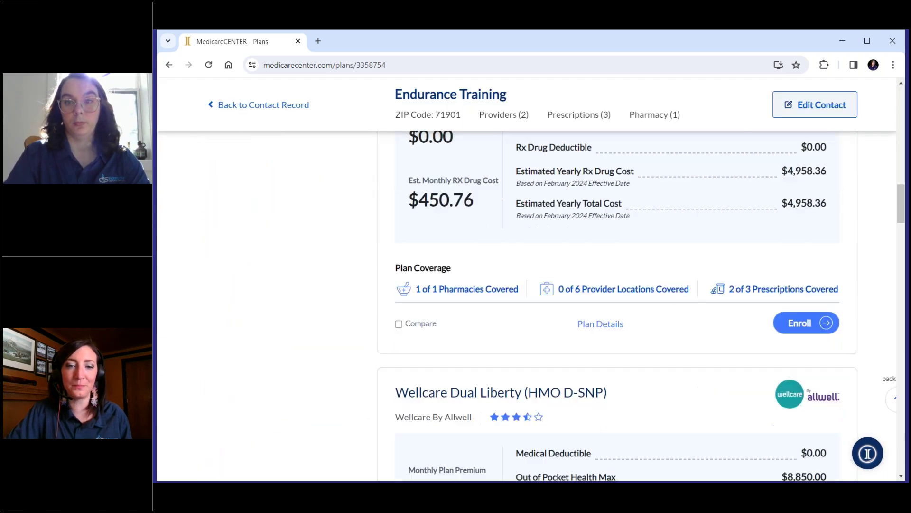
scroll(473, 322, down, 9)
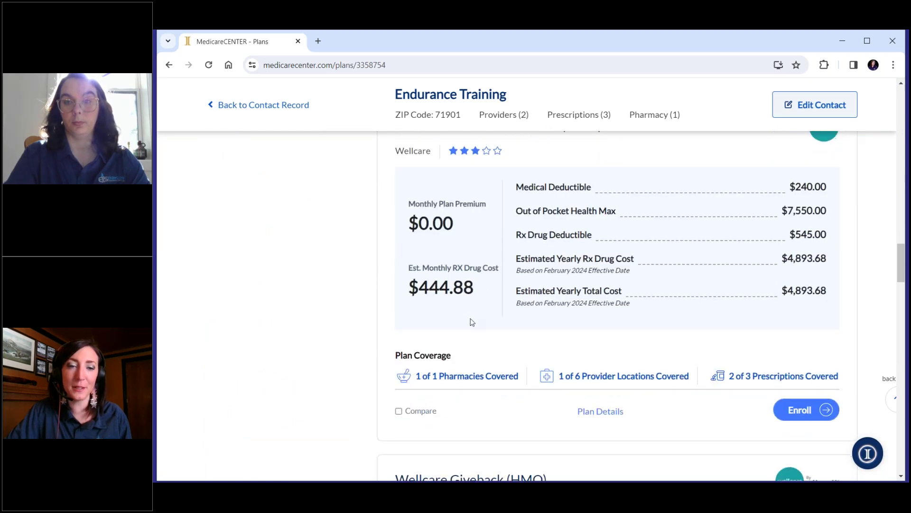
click(399, 410)
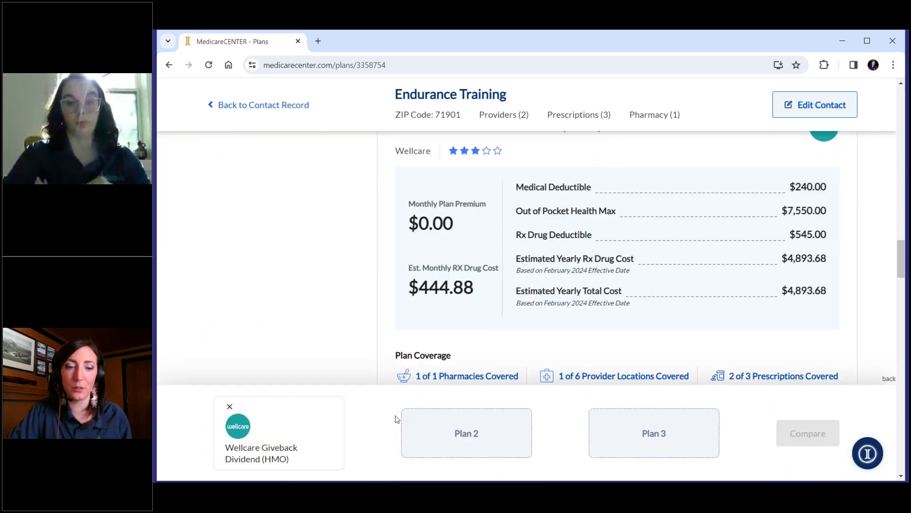
scroll(498, 339, down, 7)
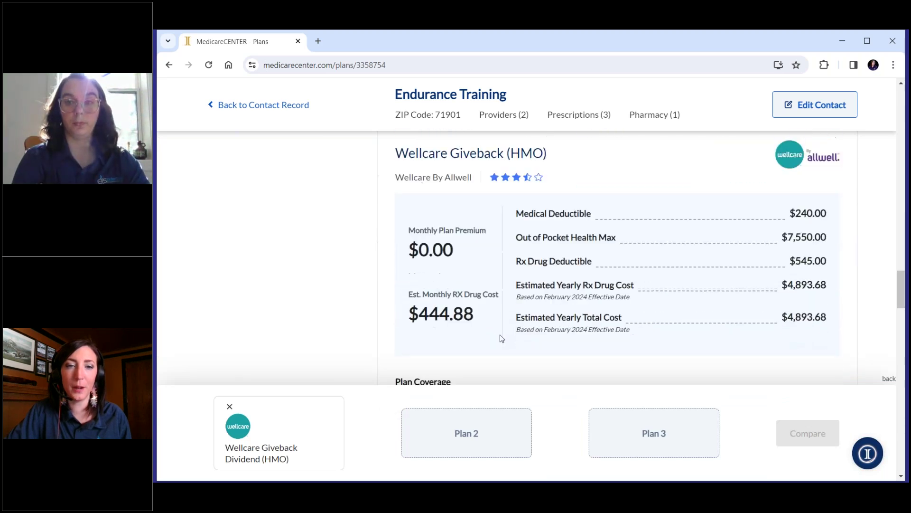
scroll(500, 337, down, 2)
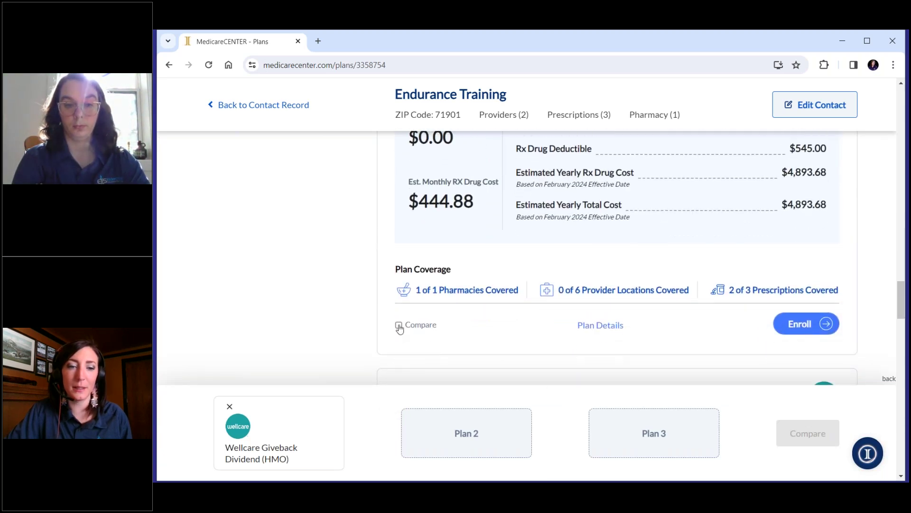
click(399, 326)
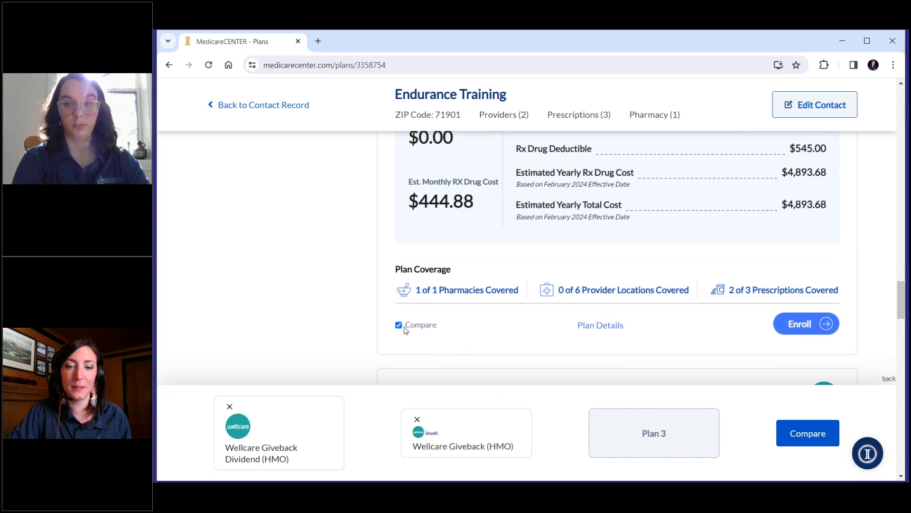
click(793, 433)
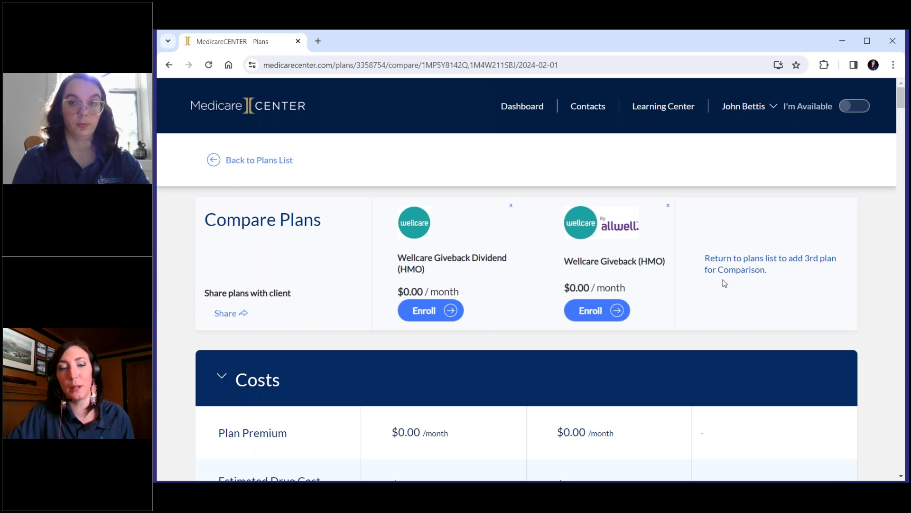
- Examine the two plans' comparison of costs, provider network status and in-network medical benefits
scroll(737, 279, down, 2)
scroll(737, 278, up, 2)
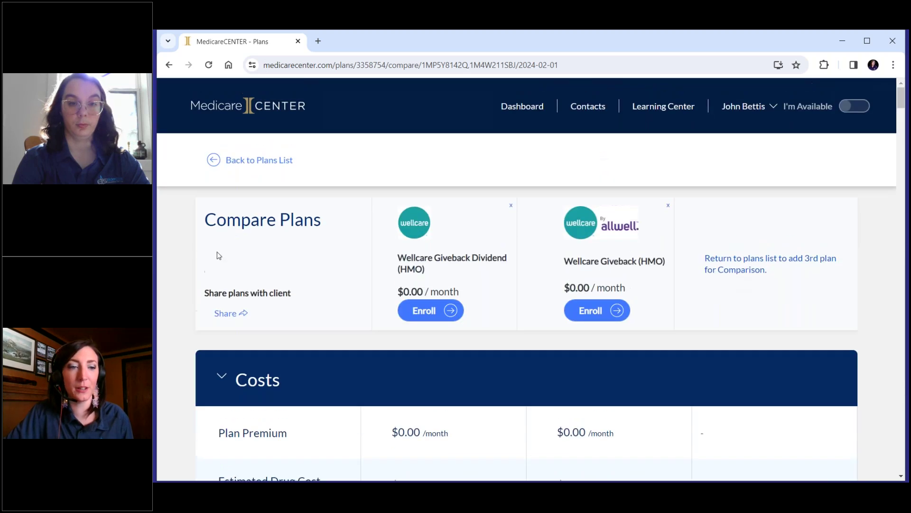
scroll(494, 258, down, 2)
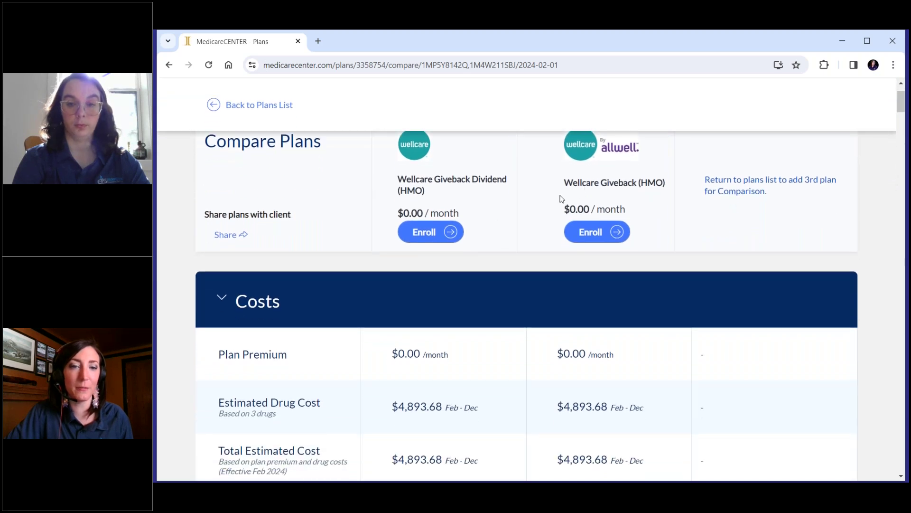
scroll(561, 198, down, 4)
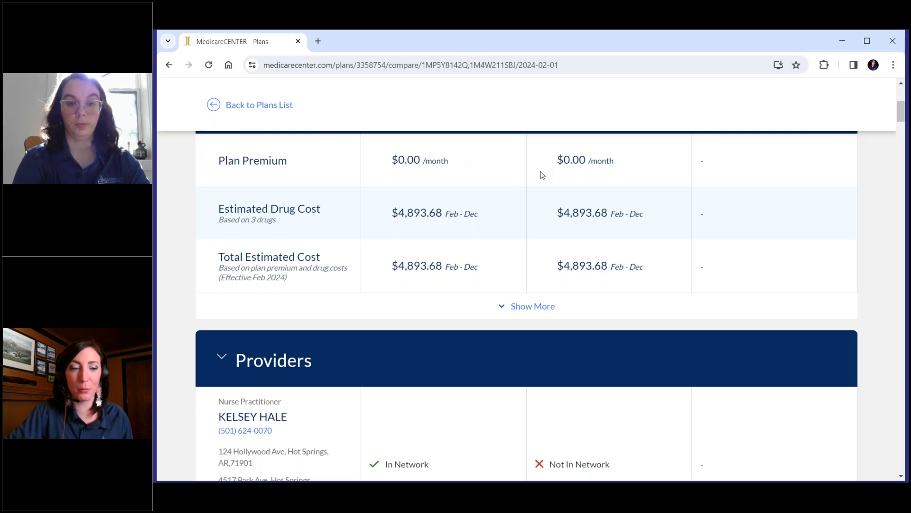
scroll(543, 175, down, 12)
scroll(541, 173, down, 12)
scroll(543, 175, down, 5)
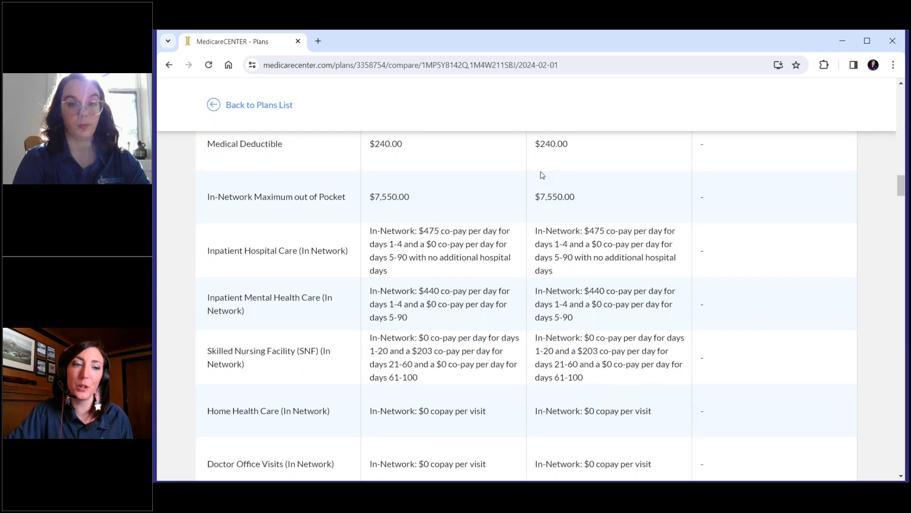
- Examine both plans' in-network benefits from home health care and office visits through dental, hearing, vision, transportation and acupuncture
scroll(543, 176, down, 5)
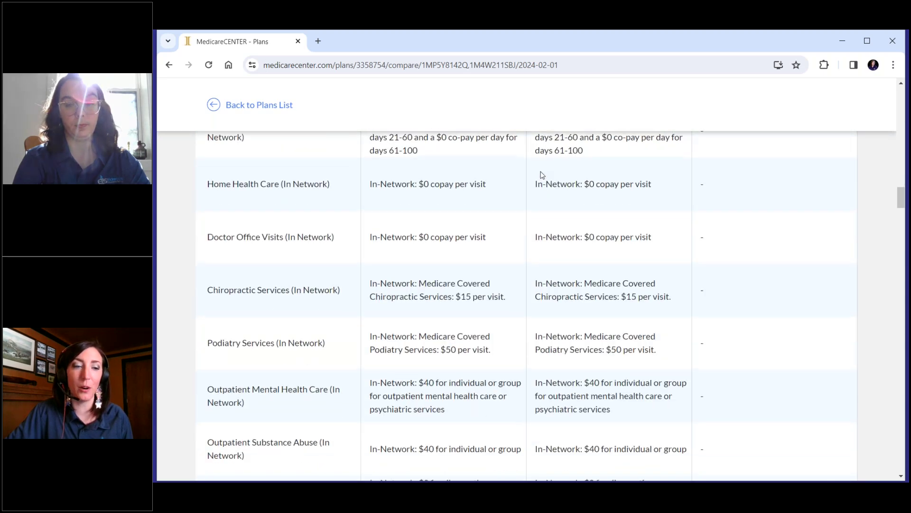
scroll(541, 175, down, 2)
scroll(526, 200, down, 3)
scroll(526, 200, down, 3)
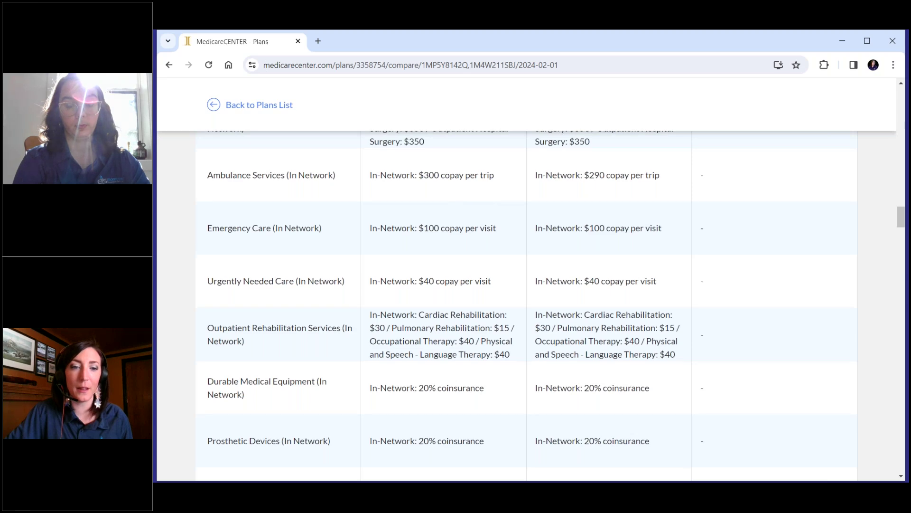
scroll(453, 203, down, 6)
scroll(576, 241, down, 3)
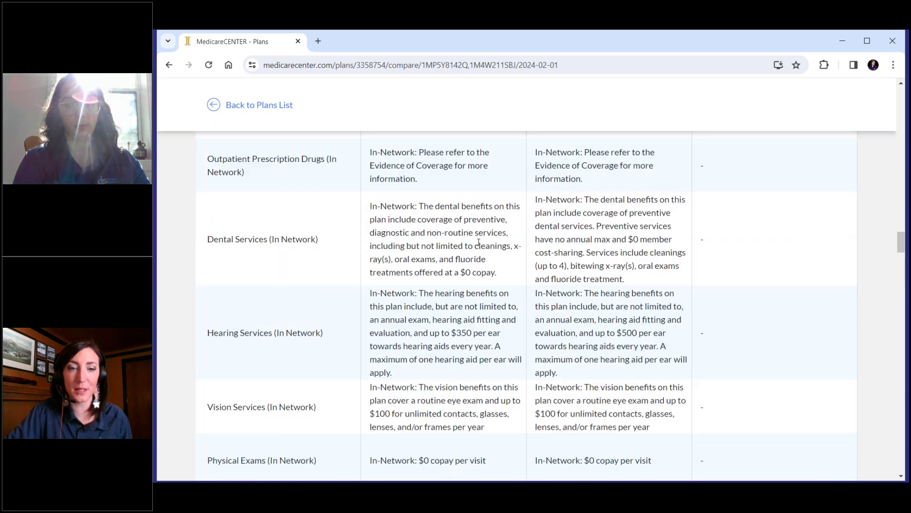
scroll(480, 242, down, 2)
scroll(480, 243, down, 4)
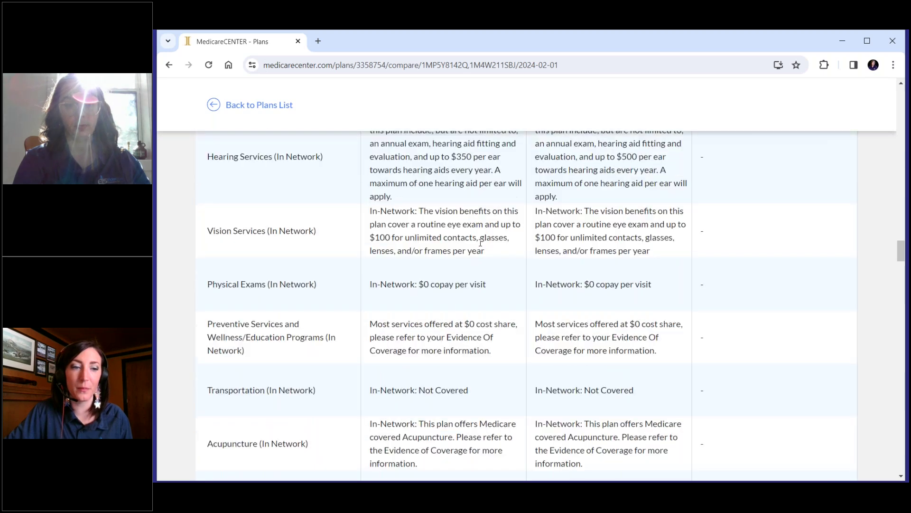
scroll(466, 219, down, 1)
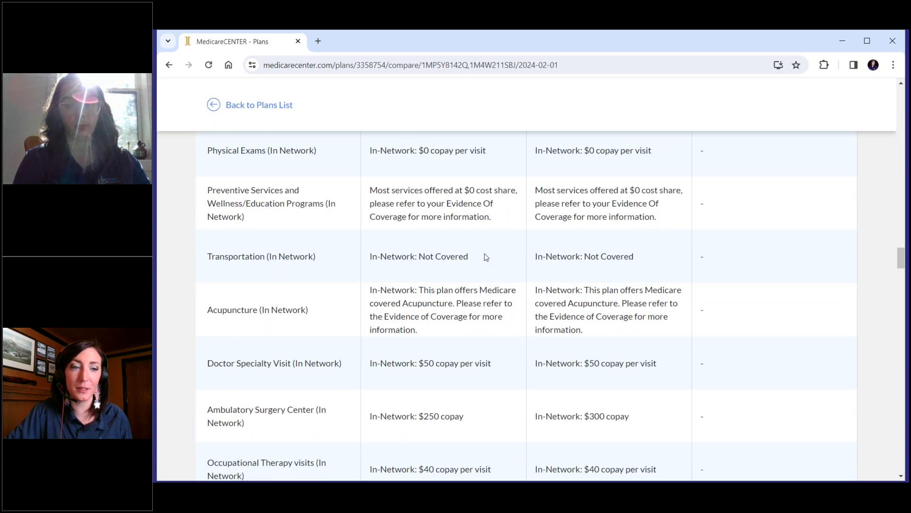
scroll(485, 257, down, 2)
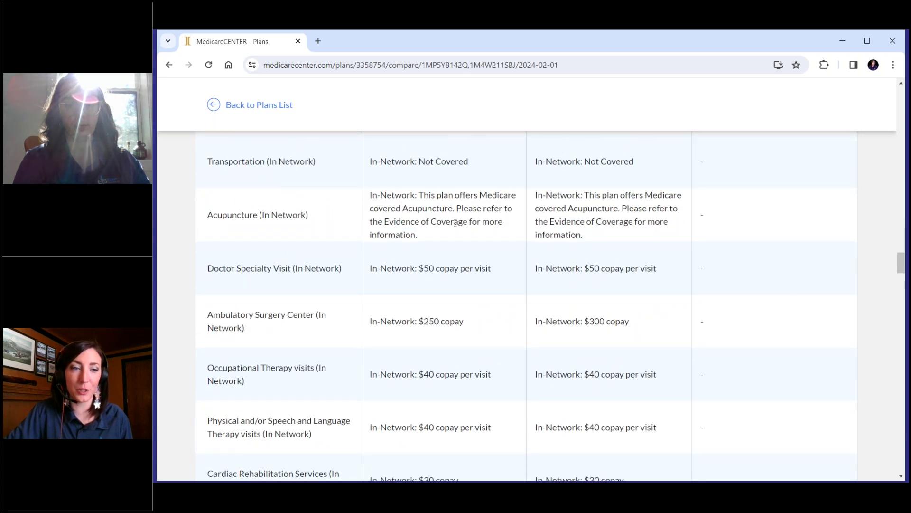
scroll(458, 224, down, 2)
scroll(463, 227, down, 1)
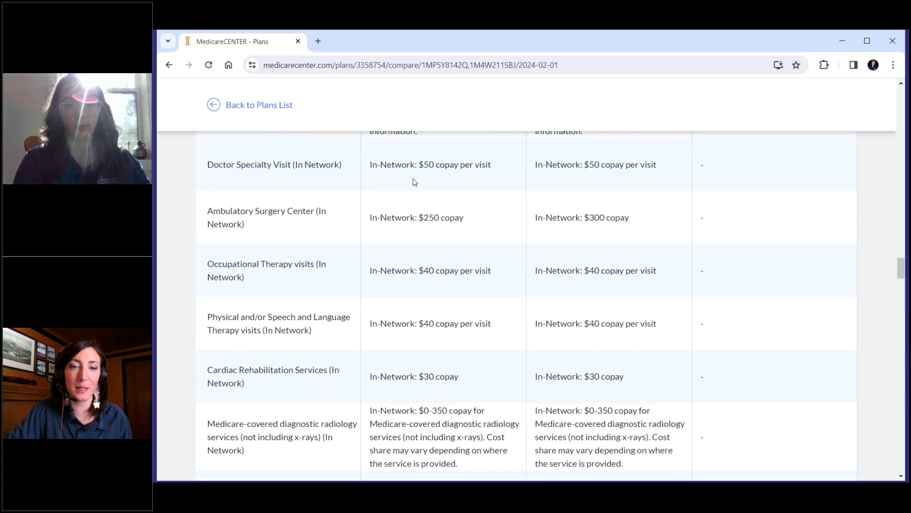
- Compare the plans' in-network specialty visits, over-the-counter items, additional services, Part B giveback and eyewear benefits
scroll(515, 220, down, 8)
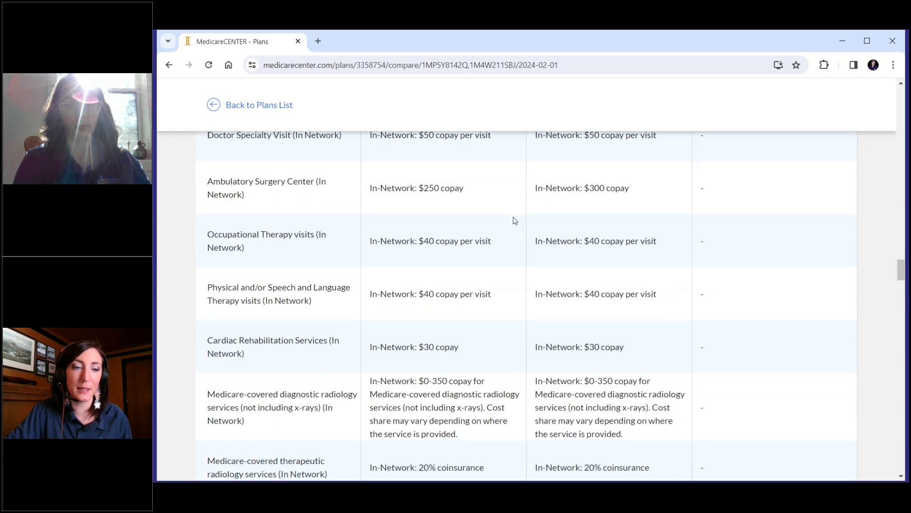
scroll(497, 259, down, 5)
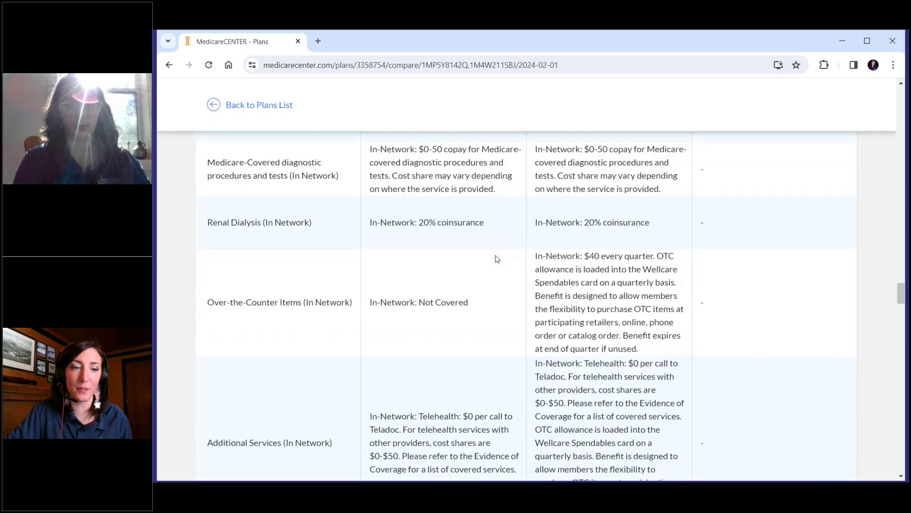
scroll(435, 248, up, 1)
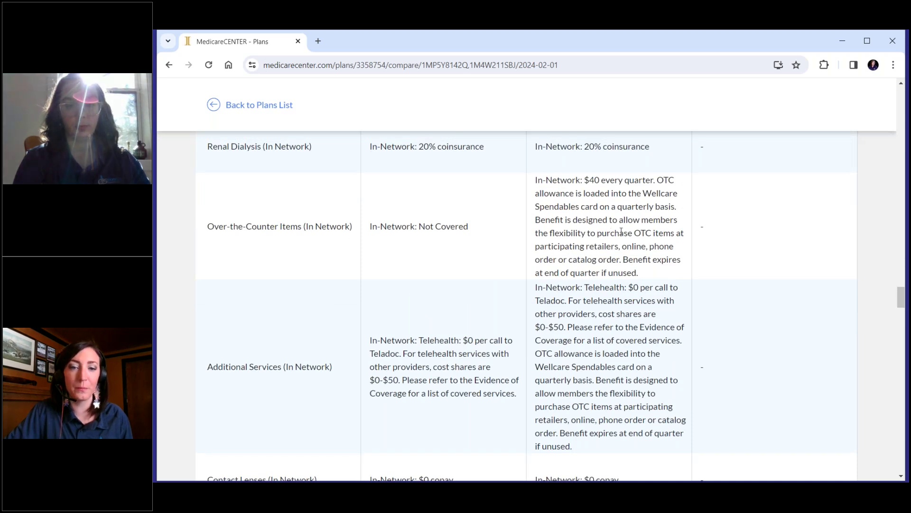
scroll(621, 232, down, 6)
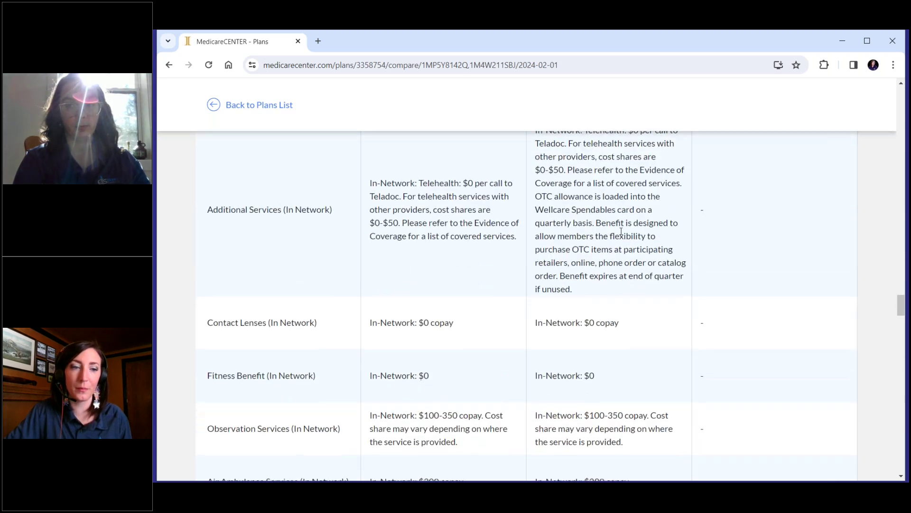
scroll(621, 231, down, 11)
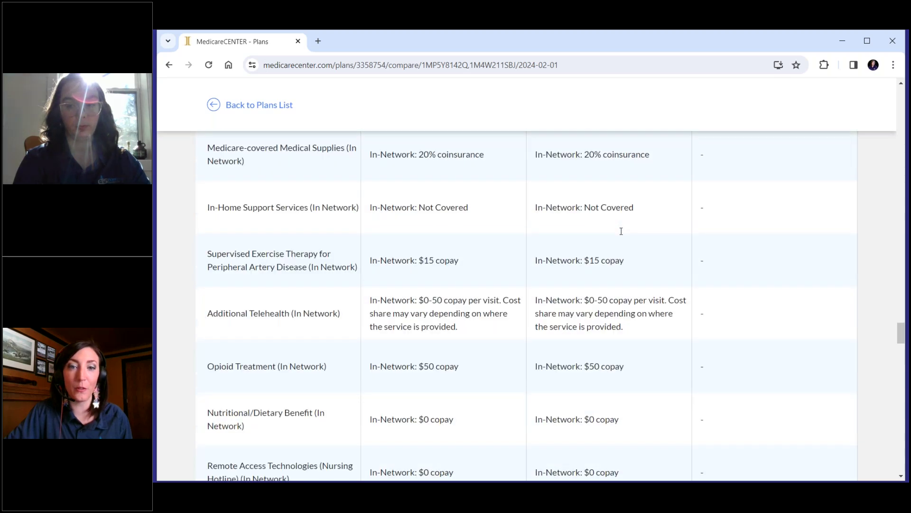
scroll(621, 231, down, 8)
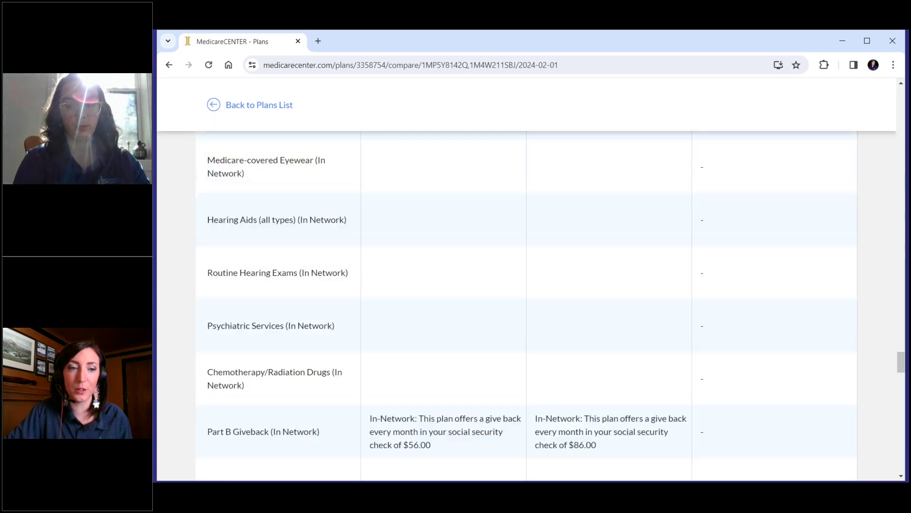
scroll(621, 231, down, 12)
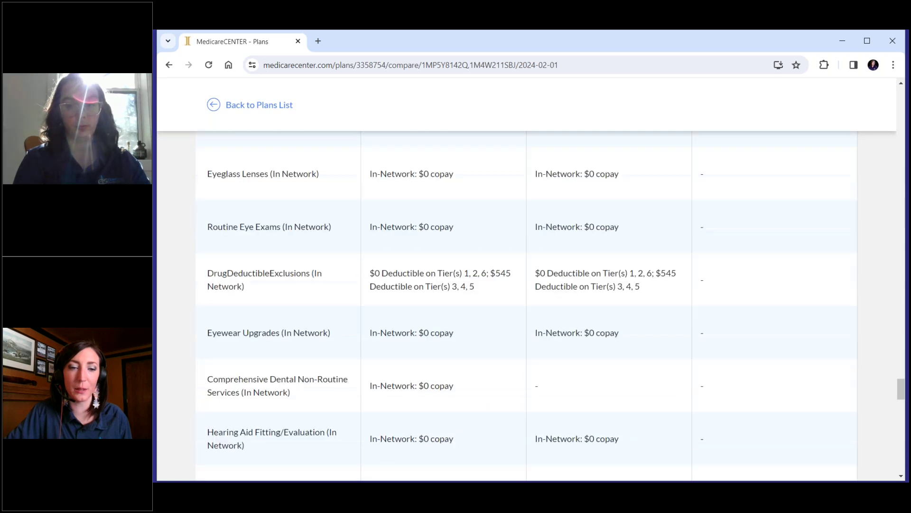
scroll(527, 306, down, 8)
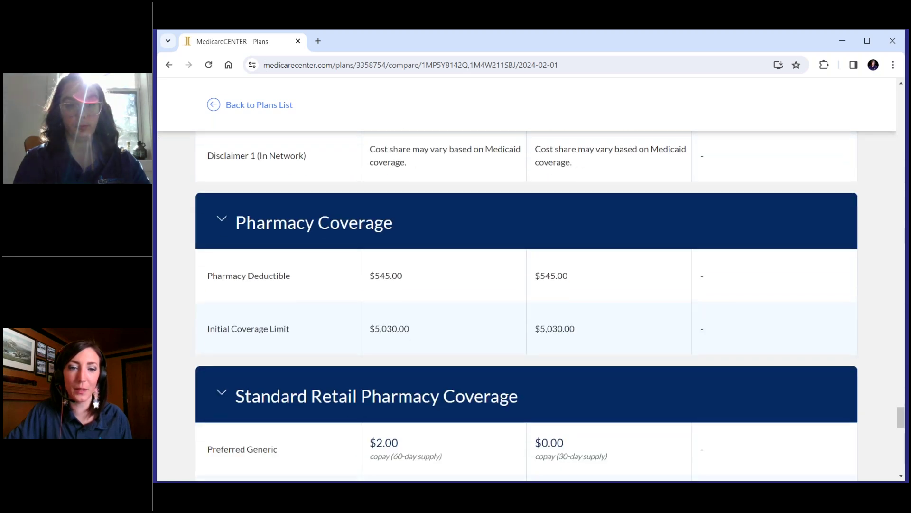
- Examine the standard retail pharmacy coverage tiers and the plan documents offered for both plans
scroll(527, 306, down, 3)
scroll(527, 307, down, 1)
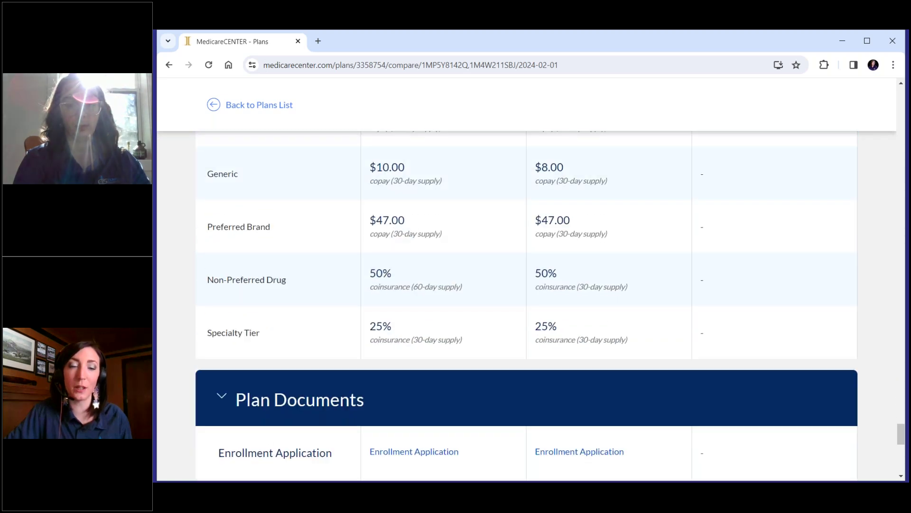
scroll(527, 306, down, 2)
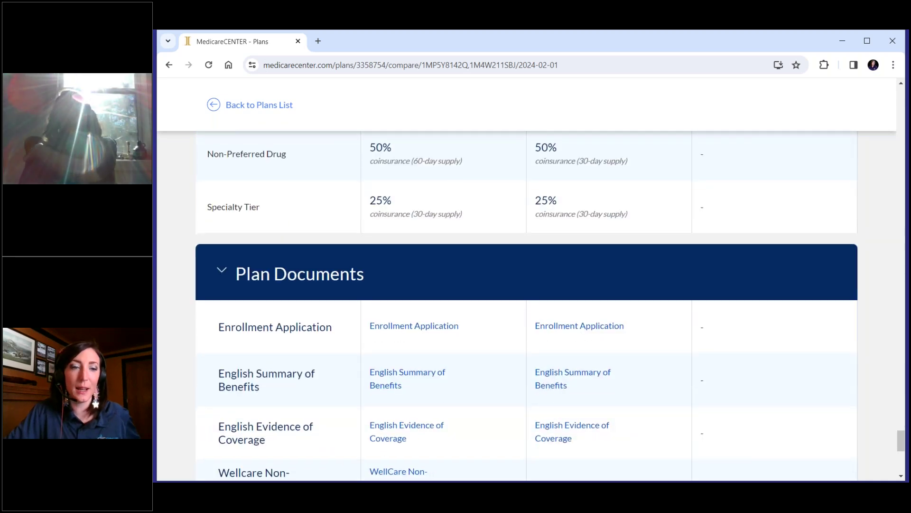
scroll(527, 306, down, 3)
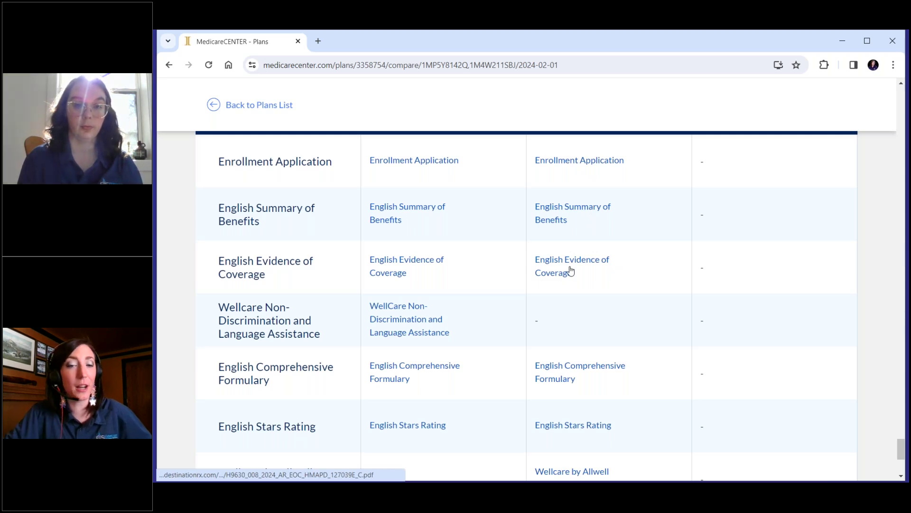
scroll(571, 270, down, 3)
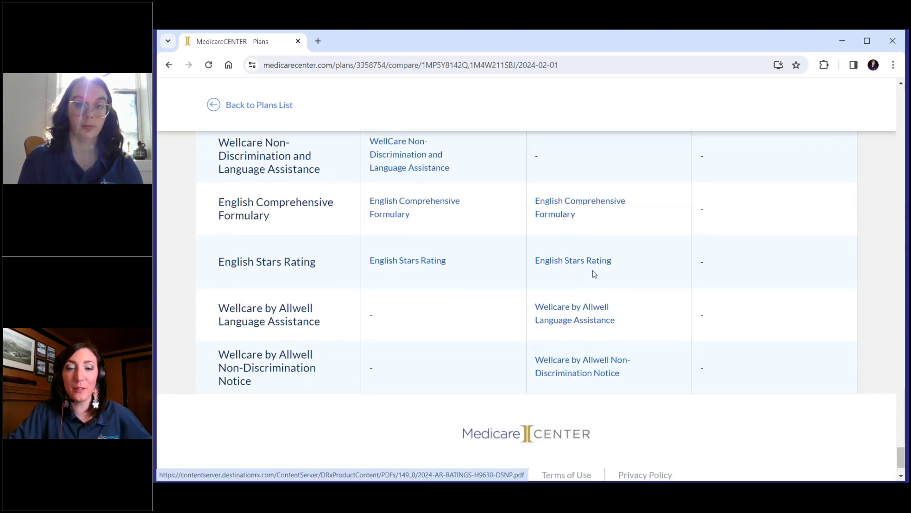
scroll(640, 286, down, 1)
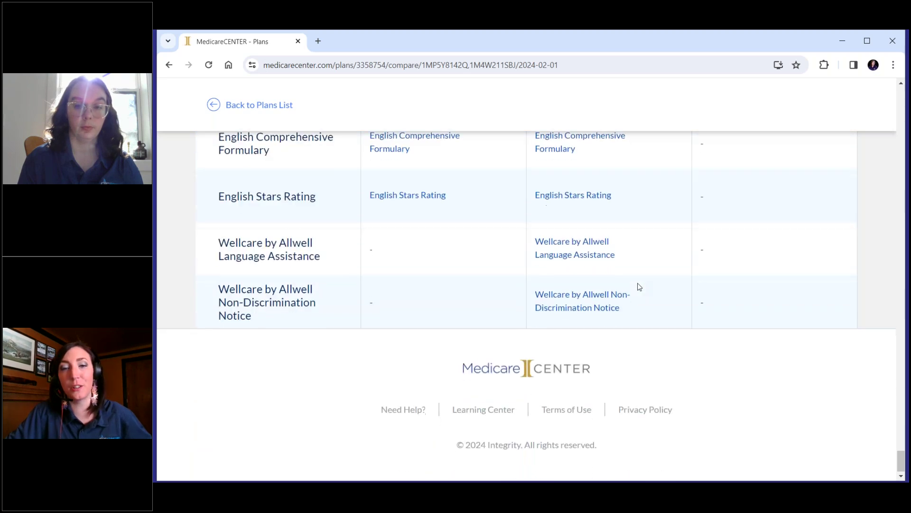
scroll(639, 286, up, 3)
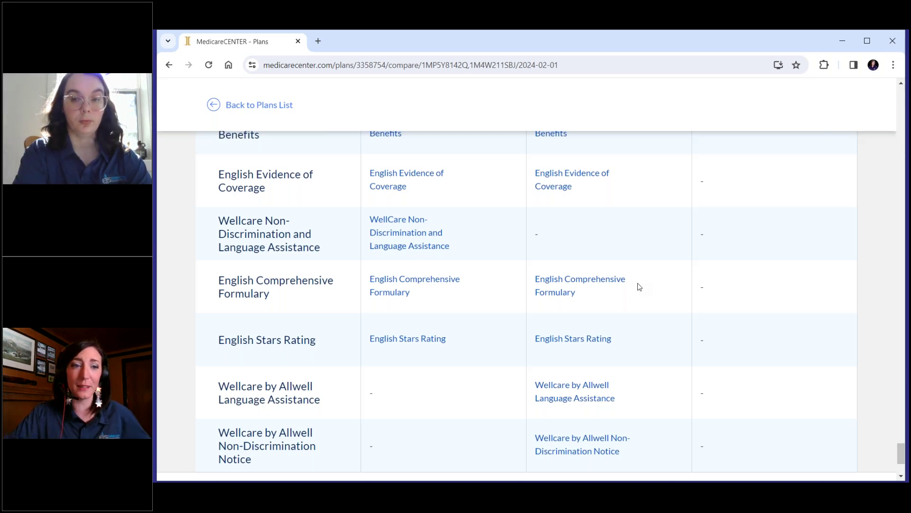
scroll(640, 286, up, 2)
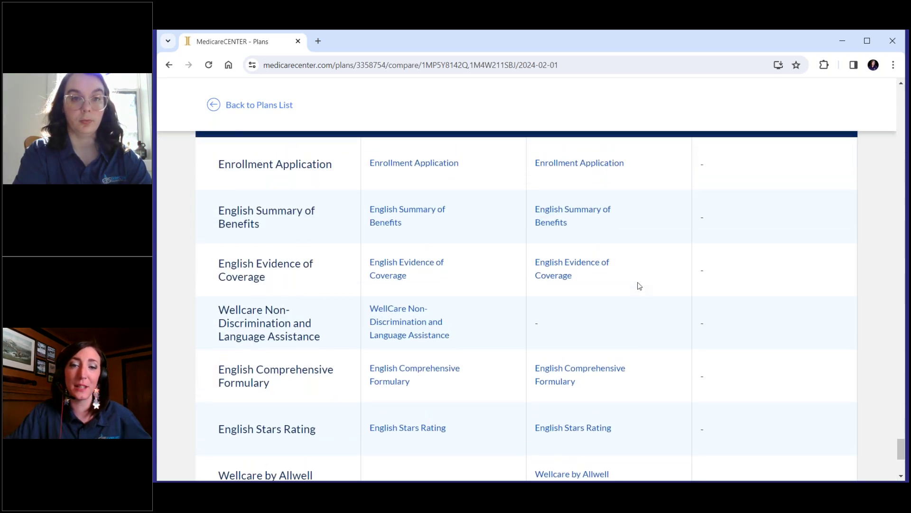
- Return to the comparison's cost section and expand the month-by-month cost breakdown below the total estimated cost
scroll(640, 286, up, 20)
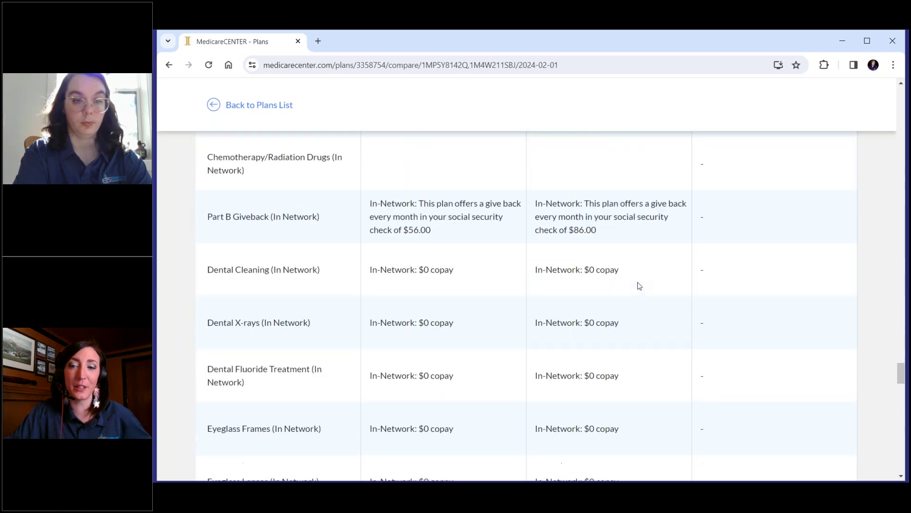
scroll(639, 285, up, 20)
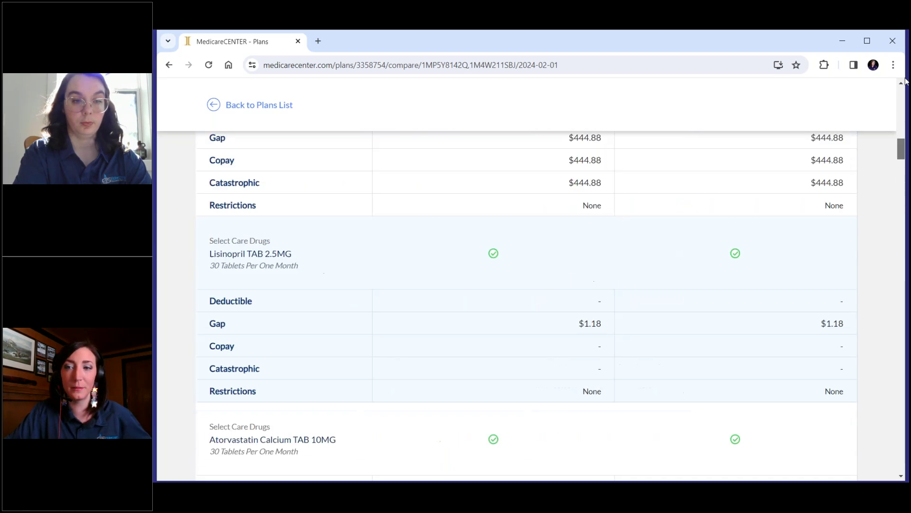
scroll(760, 246, down, 5)
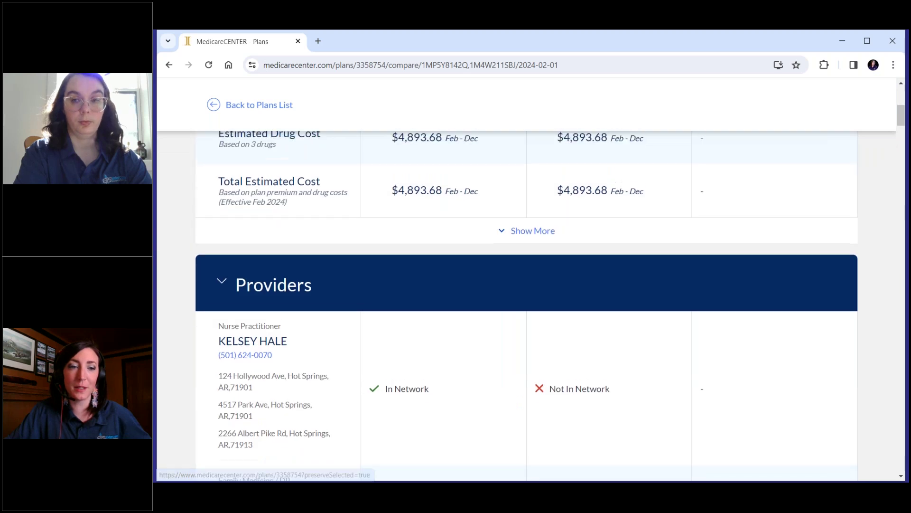
scroll(573, 271, up, 1)
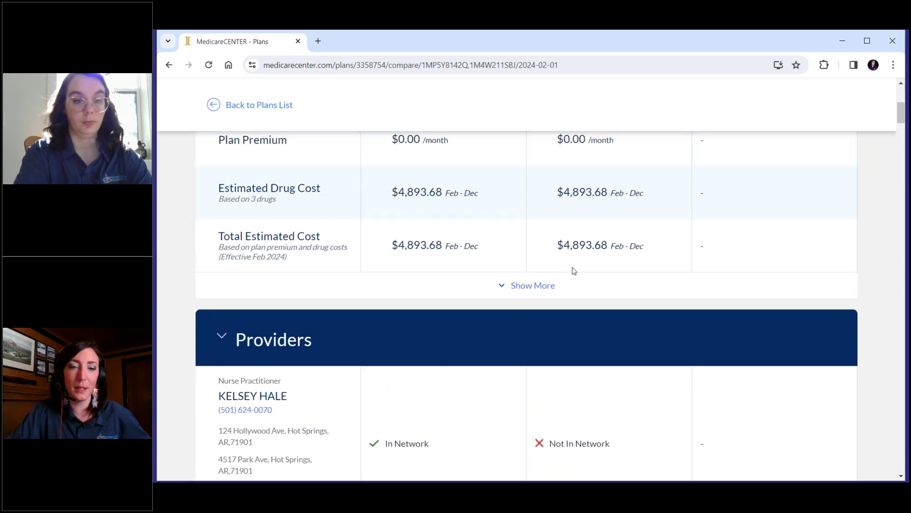
click(532, 288)
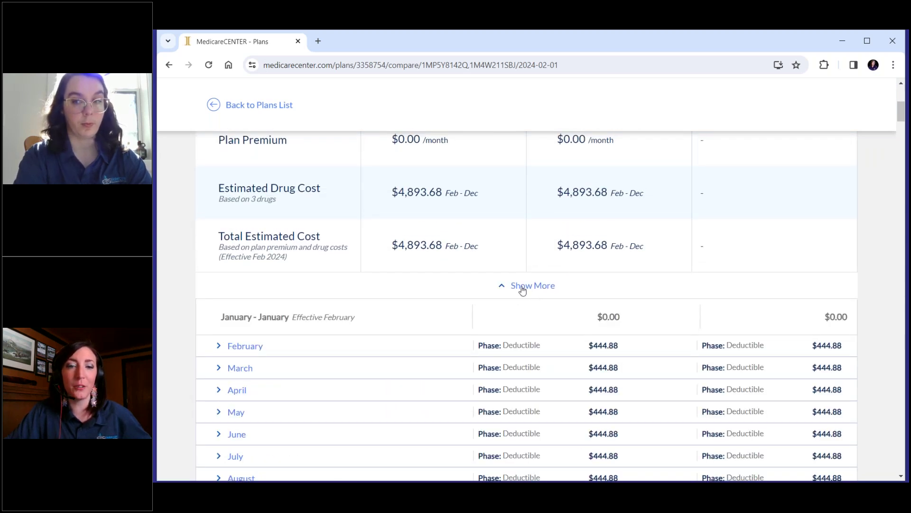
scroll(522, 289, up, 1)
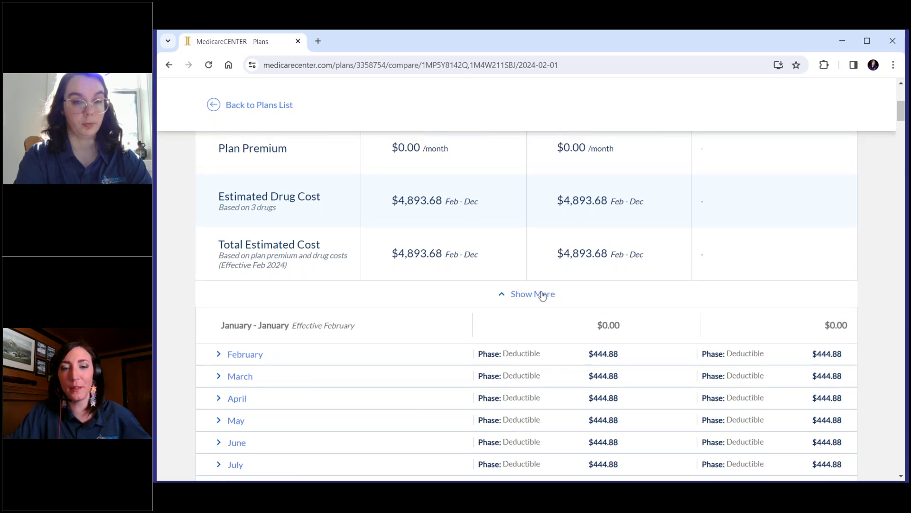
scroll(531, 308, up, 1)
scroll(534, 319, down, 3)
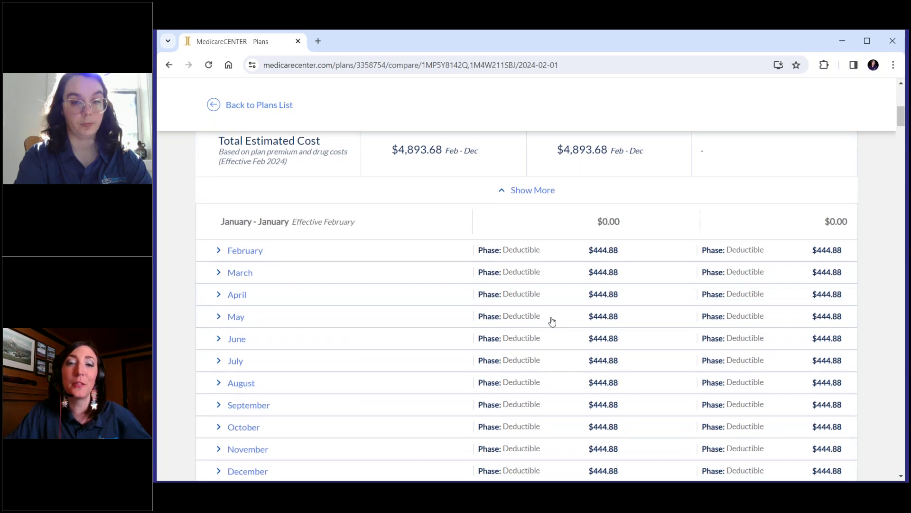
scroll(549, 321, down, 1)
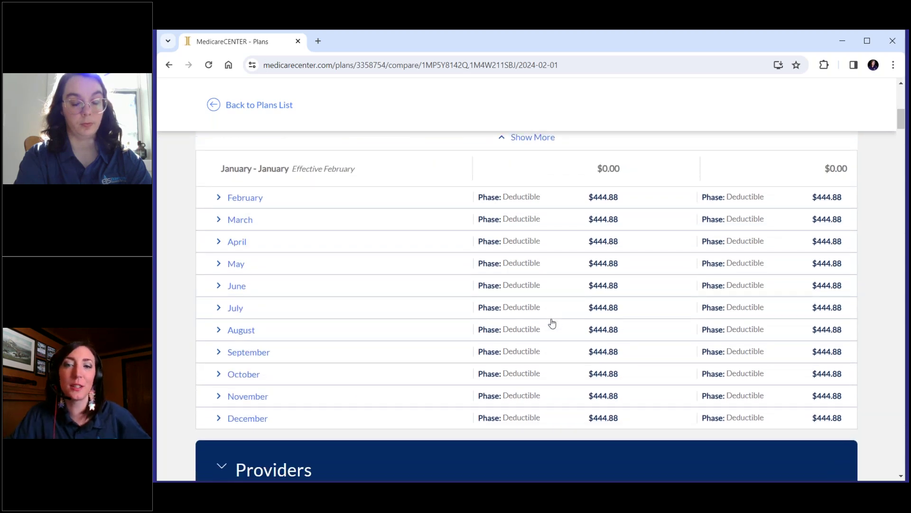
- Review February's prescription cost details, collapse them, and check the providers' network status for both plans
click(219, 199)
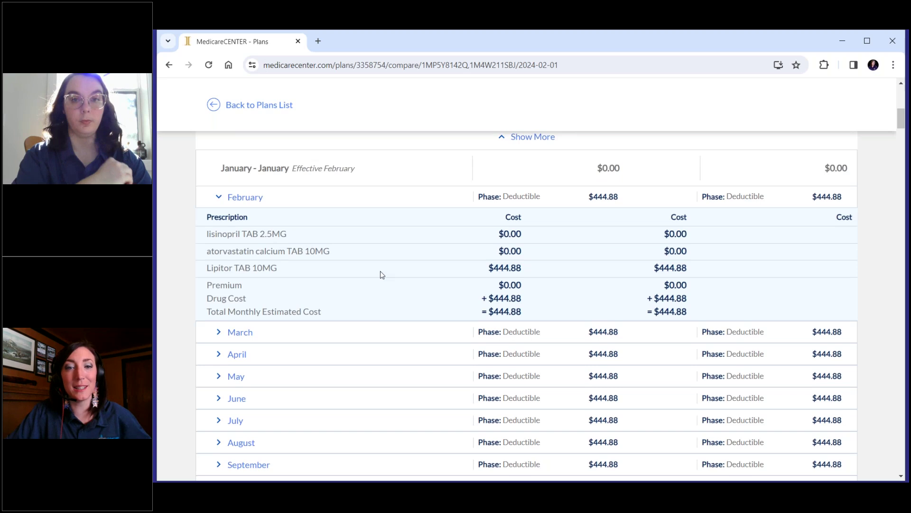
scroll(381, 269, down, 1)
scroll(380, 263, up, 1)
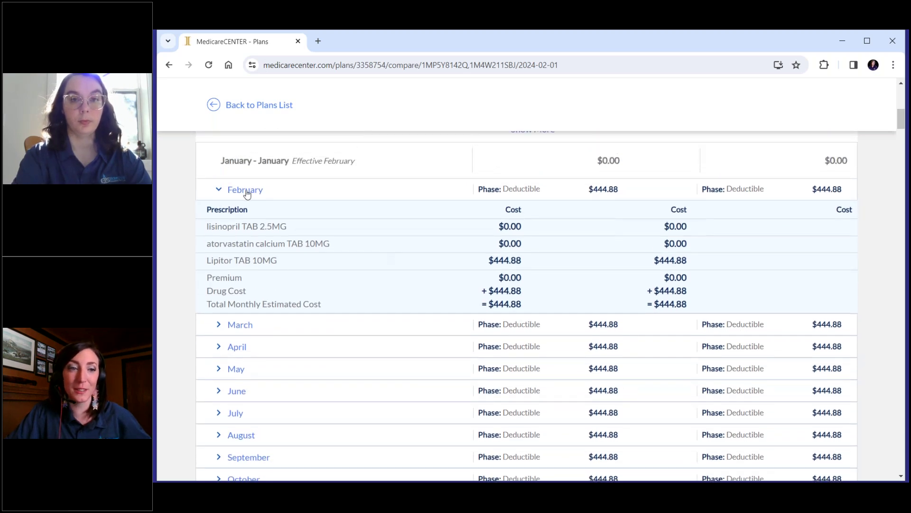
click(246, 190)
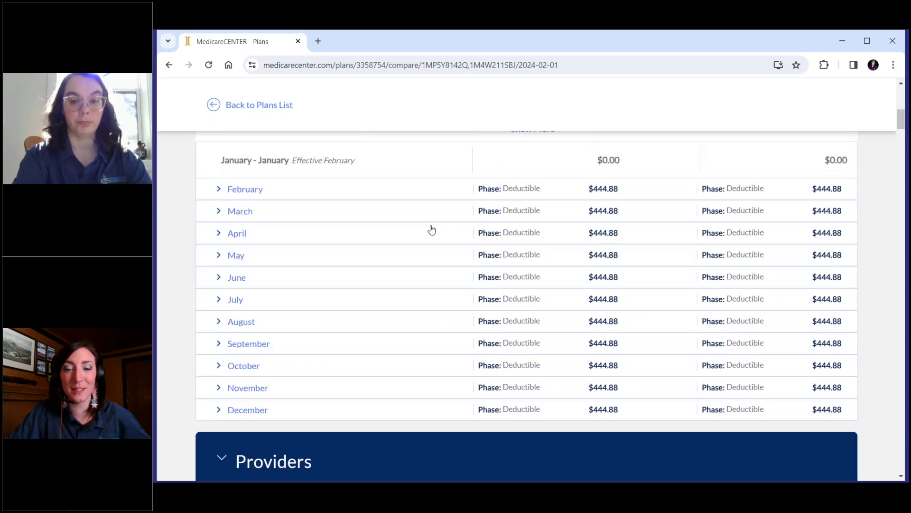
scroll(431, 230, down, 7)
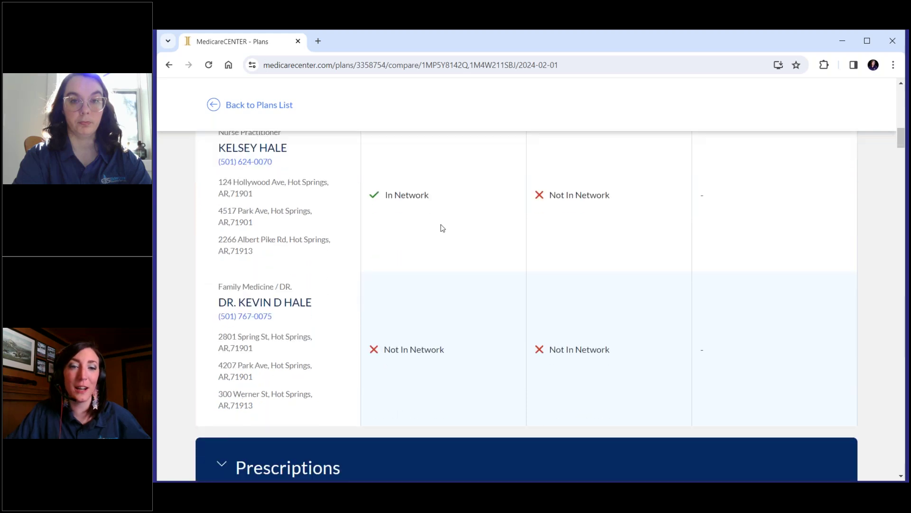
scroll(449, 229, up, 1)
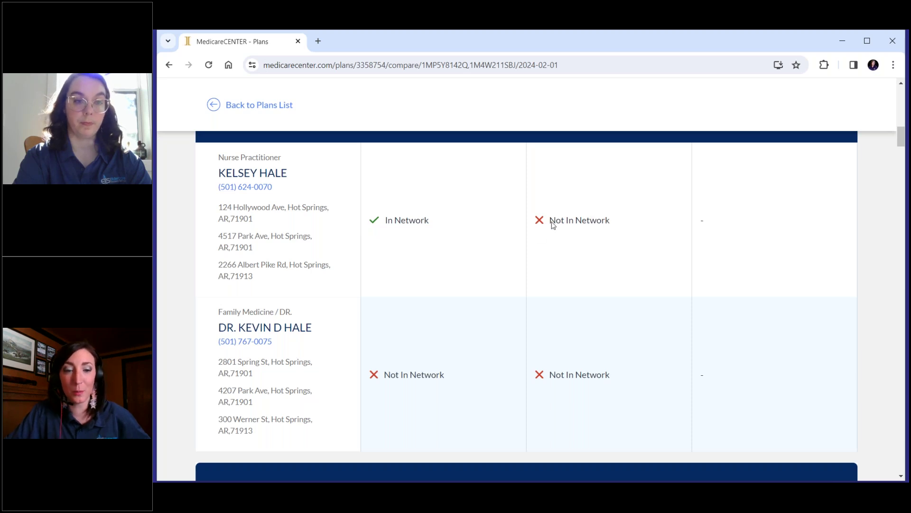
- Review both plans' coverage, costs and restrictions for each prescription, and return to the start of the comparison
scroll(622, 242, down, 3)
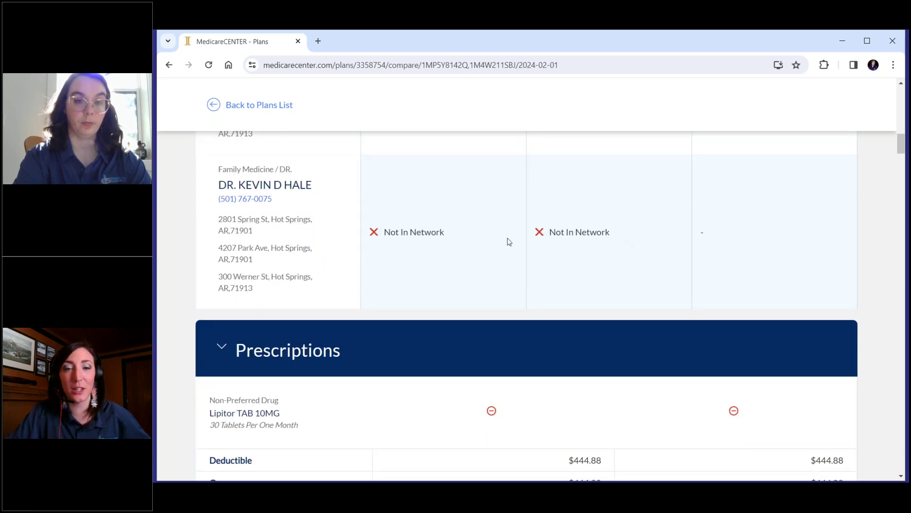
scroll(491, 258, down, 3)
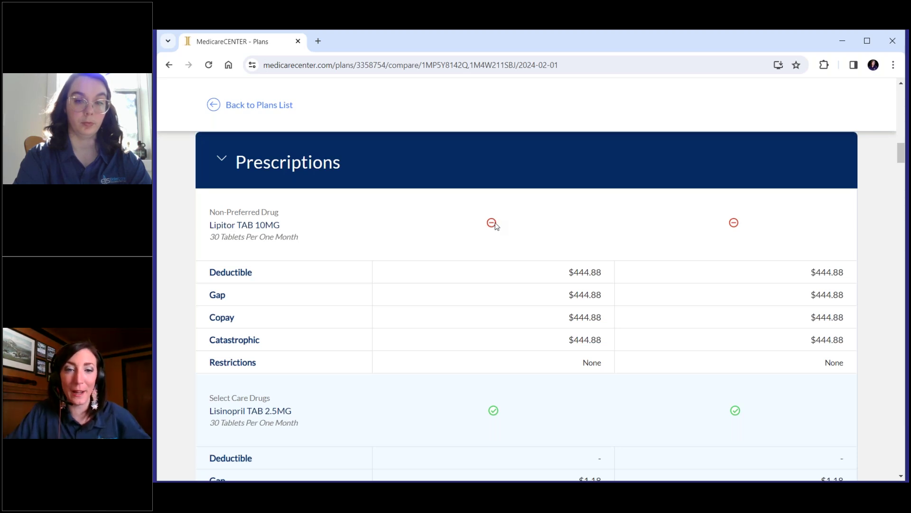
scroll(514, 229, down, 3)
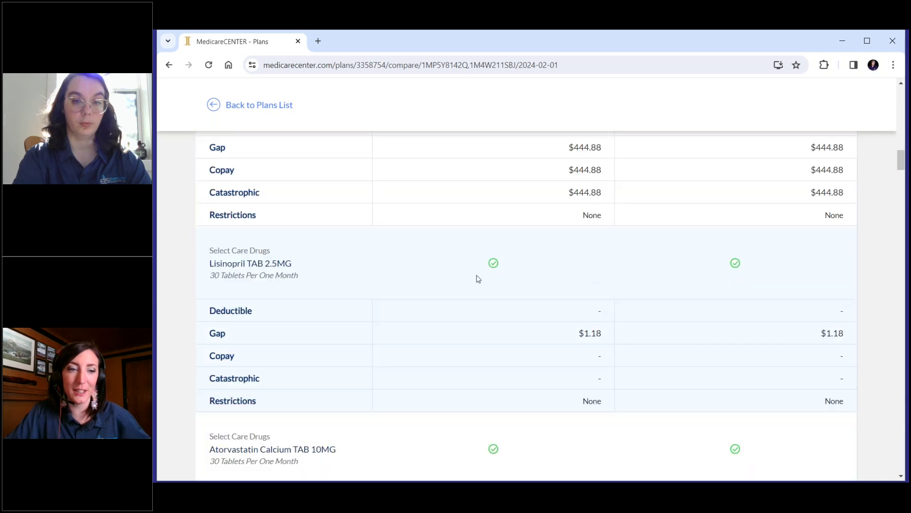
scroll(506, 268, down, 3)
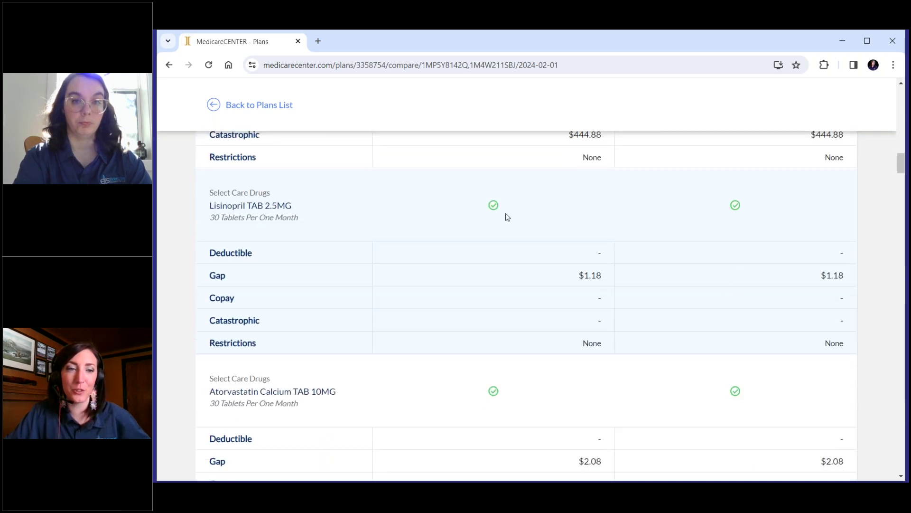
scroll(575, 287, down, 3)
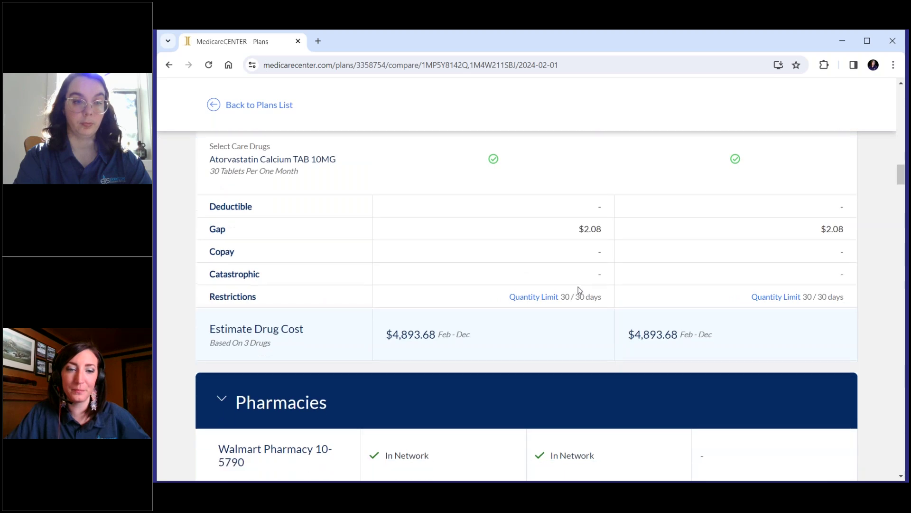
scroll(572, 284, up, 15)
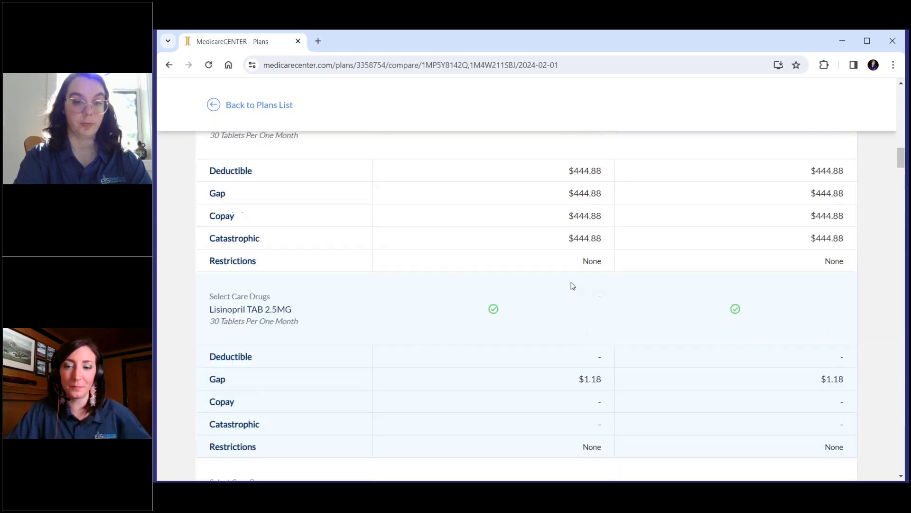
scroll(571, 282, up, 20)
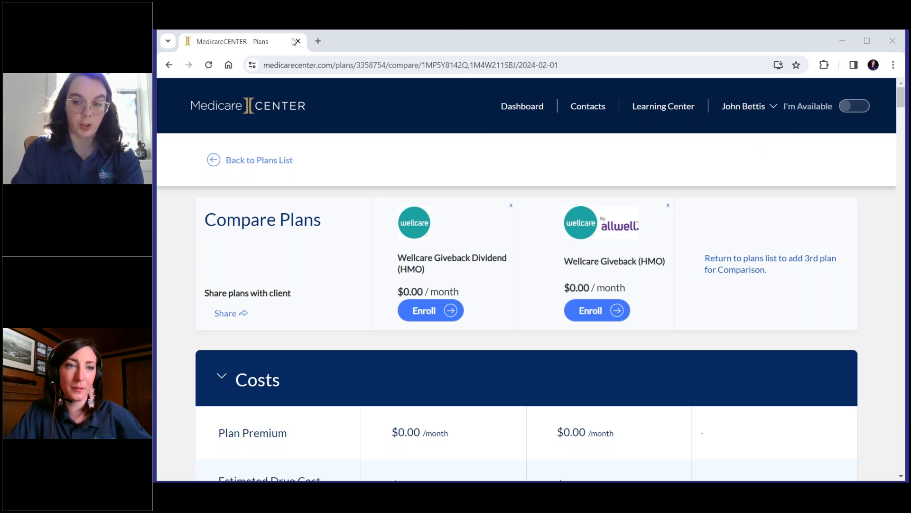
- Start enrollment in the Wellcare Giveback Dividend (HMO) plan and download the Pre-Enrollment Checklist for review
click(251, 44)
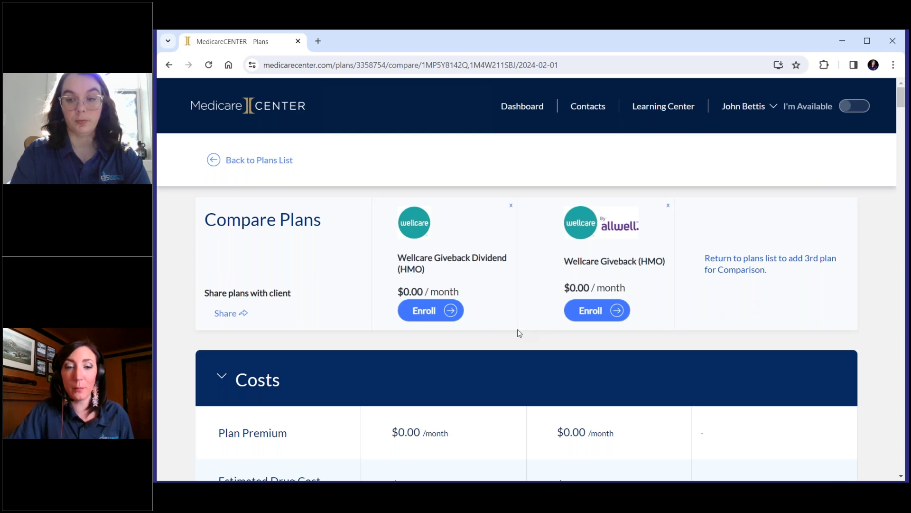
click(422, 314)
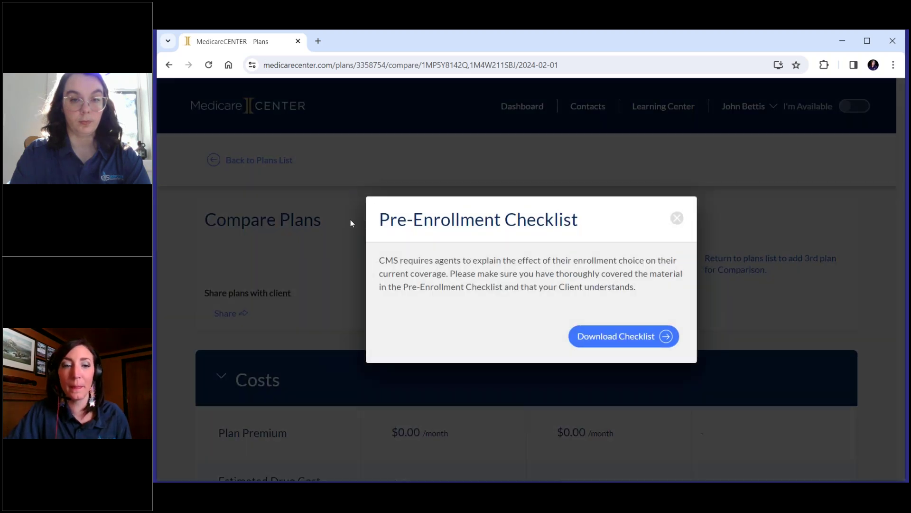
click(625, 338)
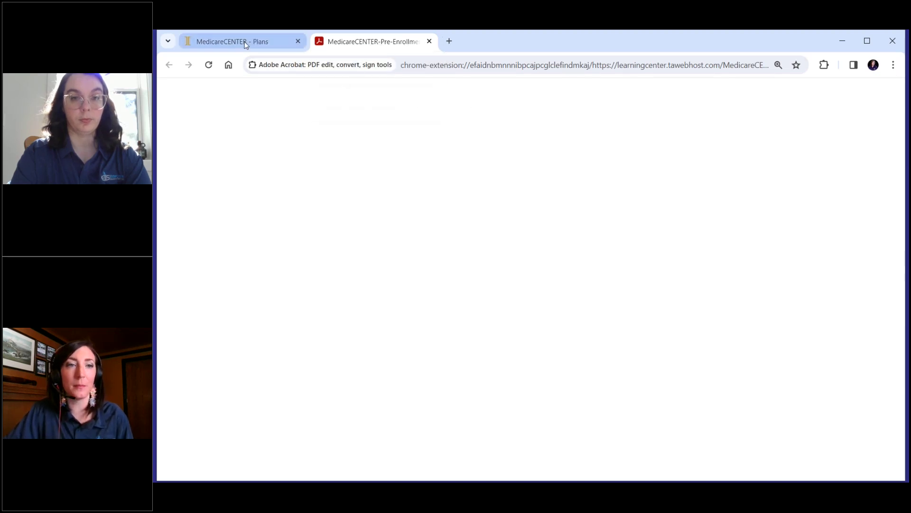
mouse_move(241, 44)
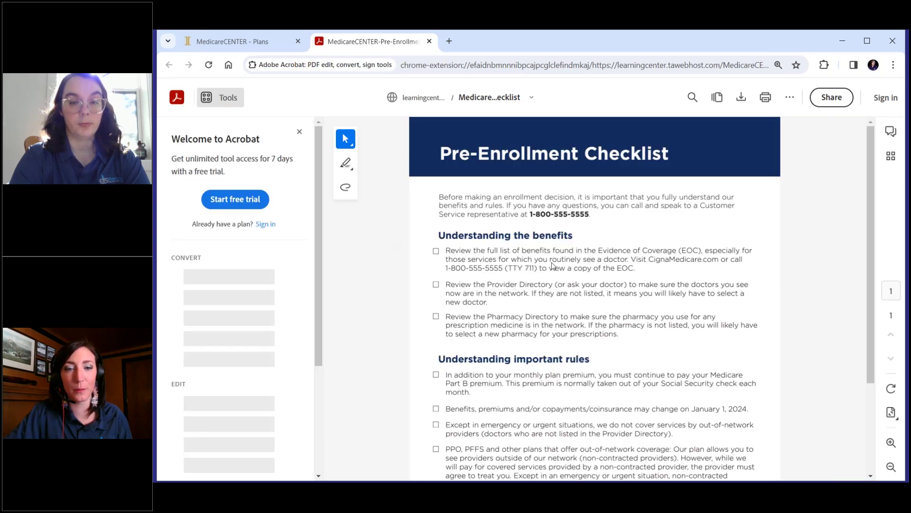
scroll(553, 266, down, 2)
scroll(630, 212, up, 2)
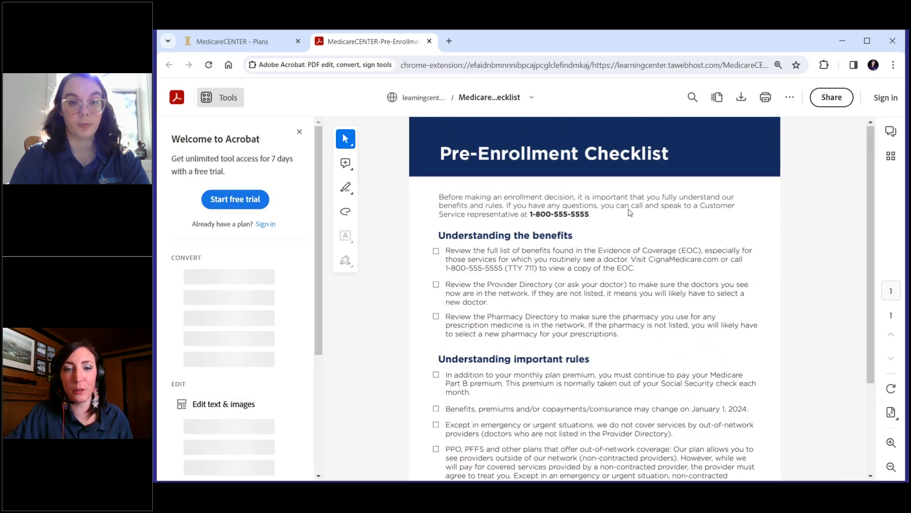
scroll(538, 263, down, 1)
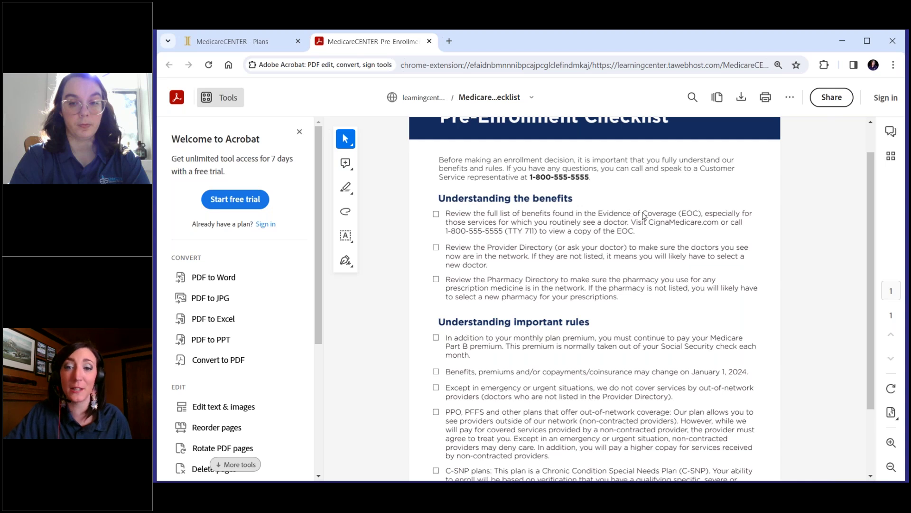
- Dismiss the checklist notice and continue the enrollment with the agent completing the enrollment forms themselves
click(249, 41)
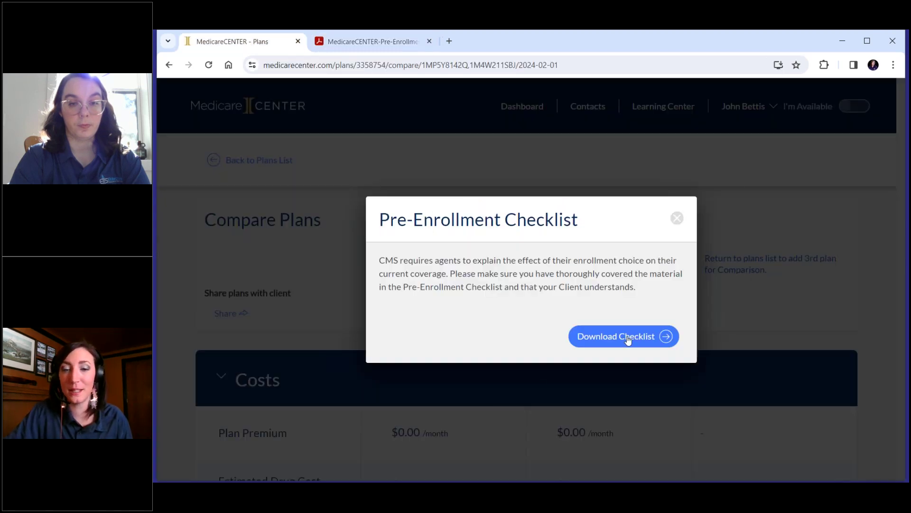
click(677, 218)
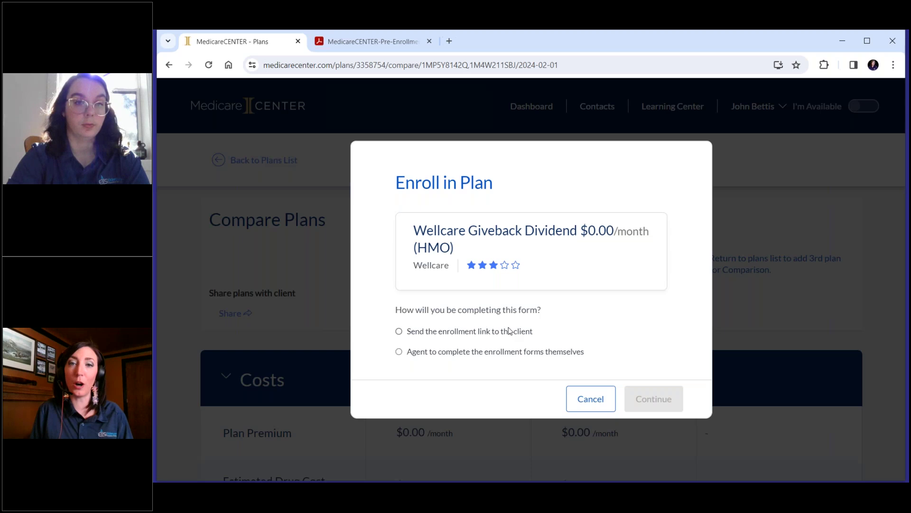
click(399, 331)
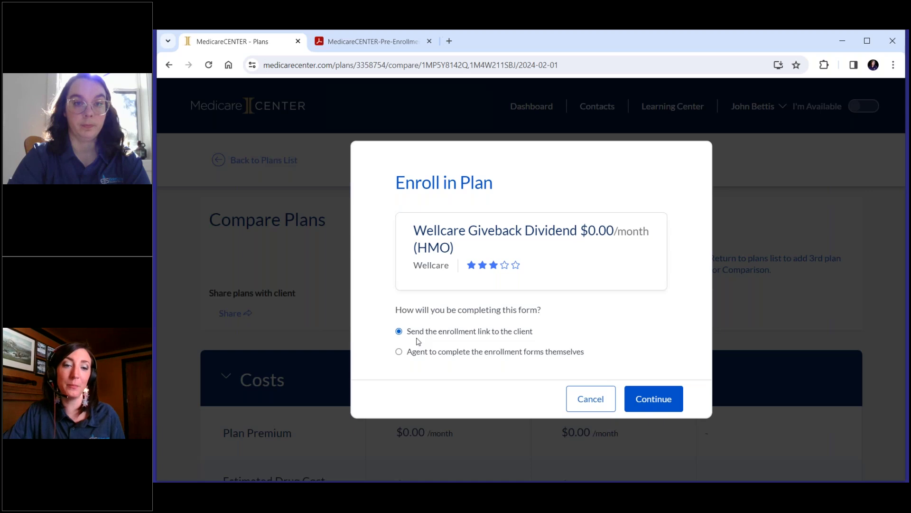
click(400, 352)
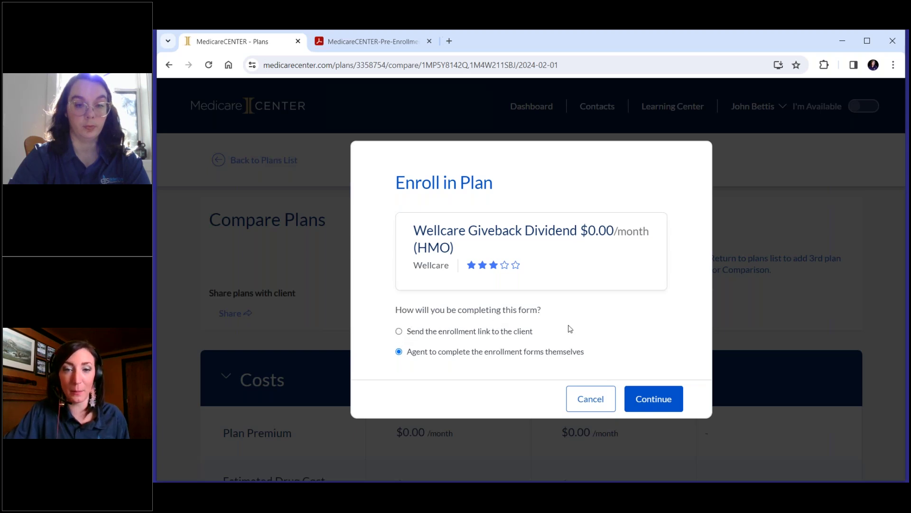
click(657, 406)
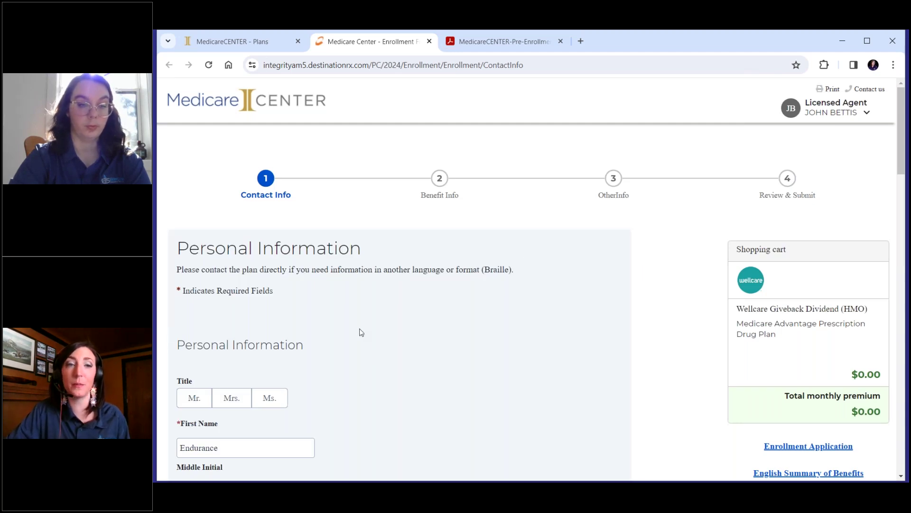
- Correct the year in the applicant's date of birth and select Female as the gender in the enrollment form
scroll(359, 333, down, 4)
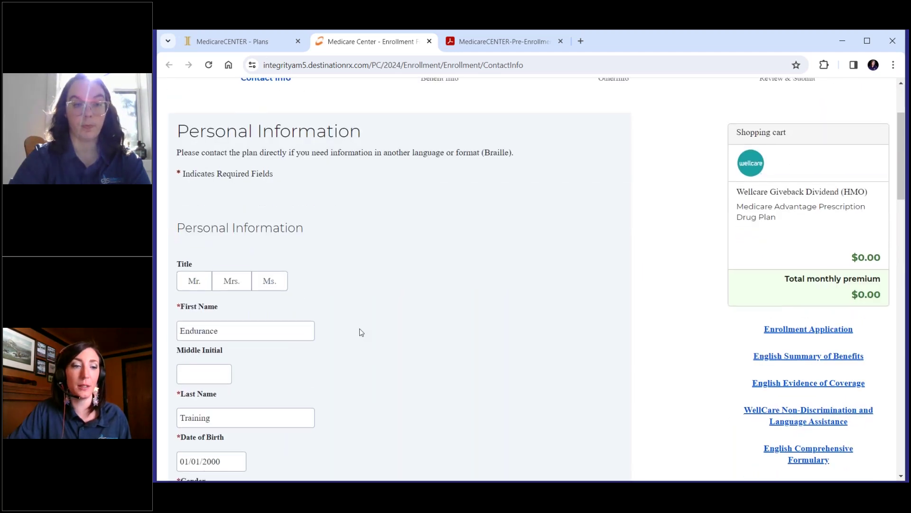
scroll(195, 282, down, 2)
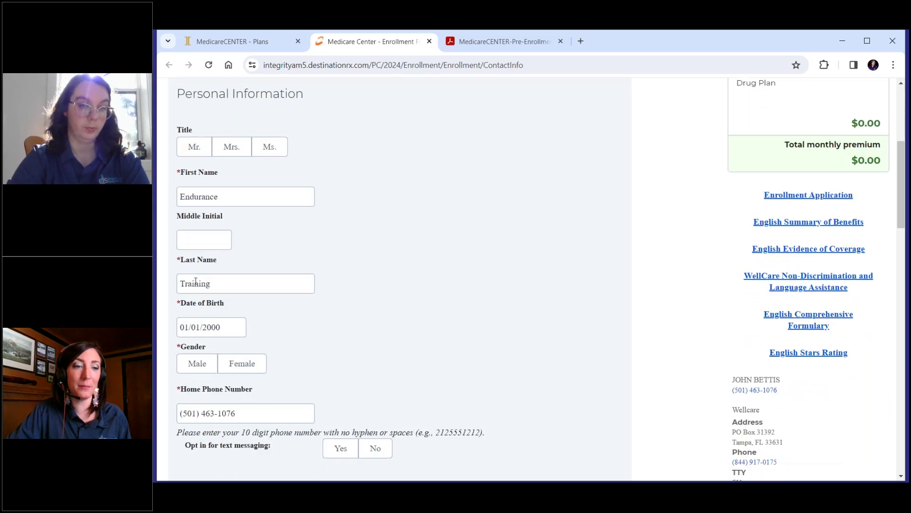
scroll(239, 228, down, 2)
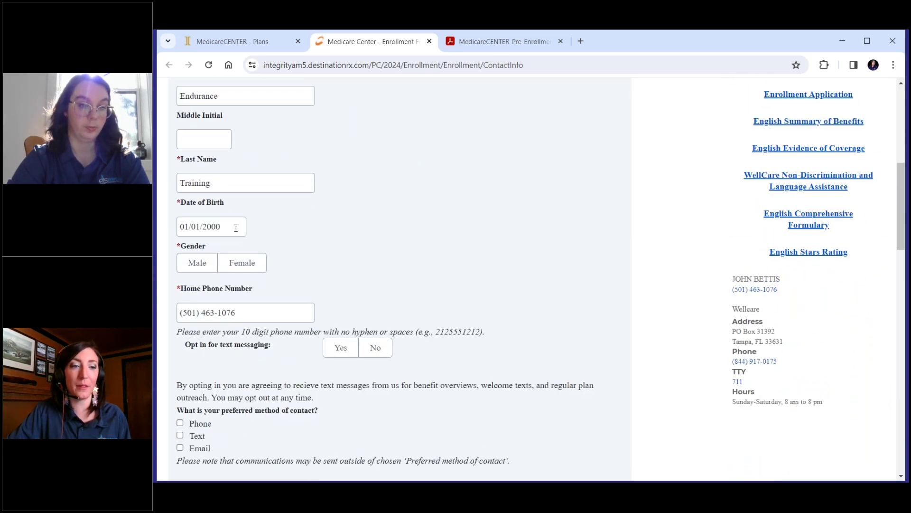
click(227, 228)
key(BackSpace)
key(BackSpace)
key(BackSpace)
key(BackSpace)
text(19)
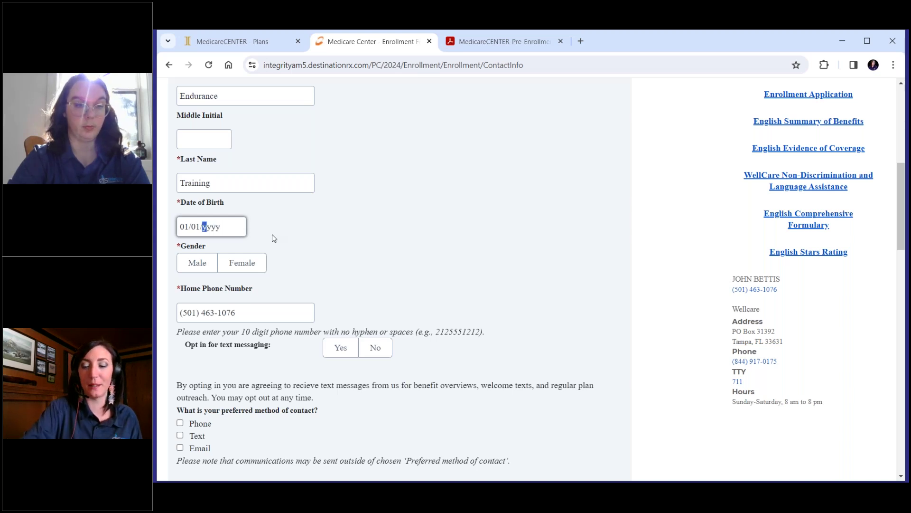
text(59)
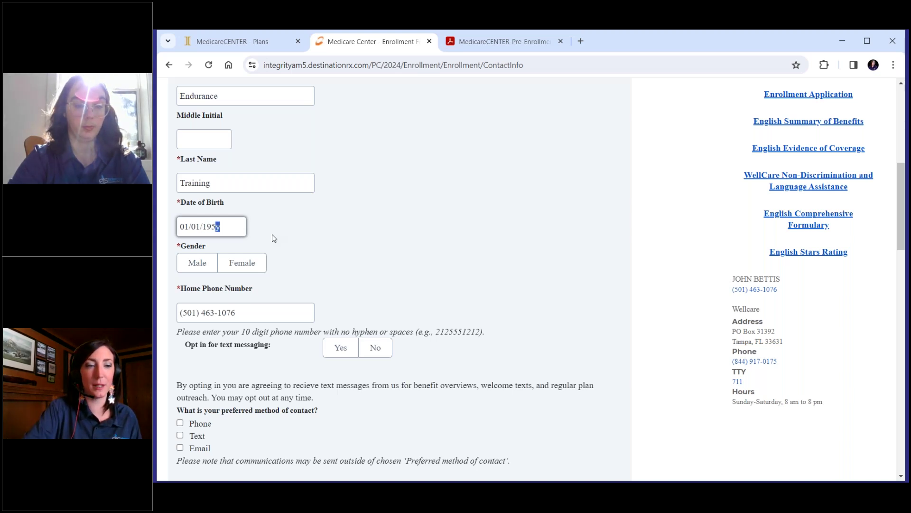
click(274, 239)
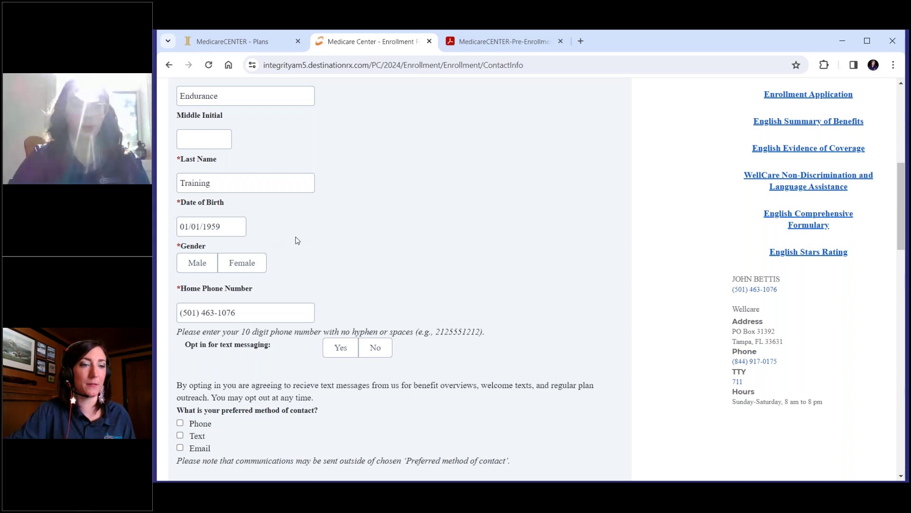
click(244, 265)
- Look over the form's text opt-in, contact method, email materials and residence fields, and try to jump to Review & Submit
scroll(381, 271, down, 4)
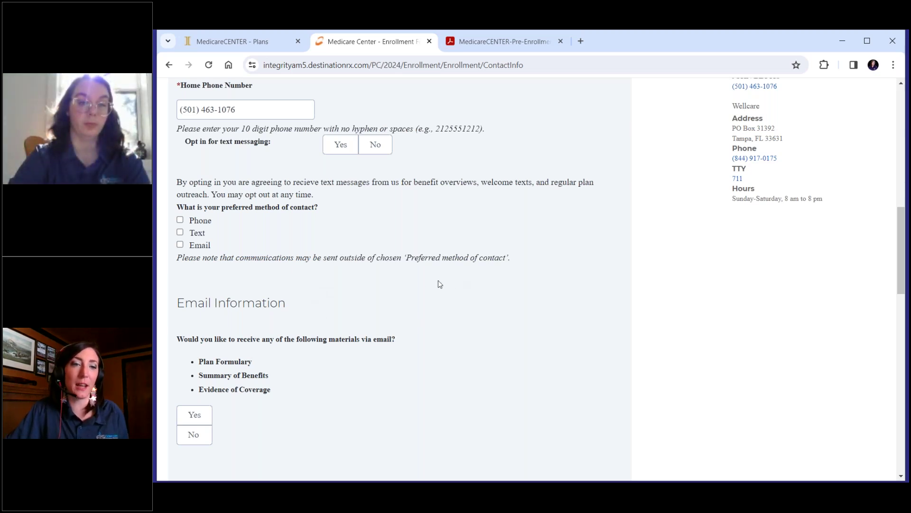
scroll(415, 283, up, 1)
scroll(415, 284, down, 1)
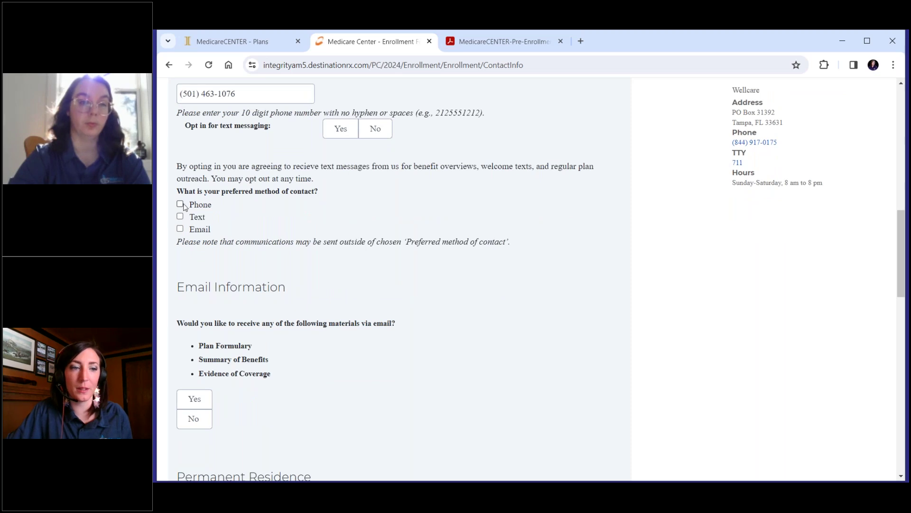
scroll(331, 244, down, 2)
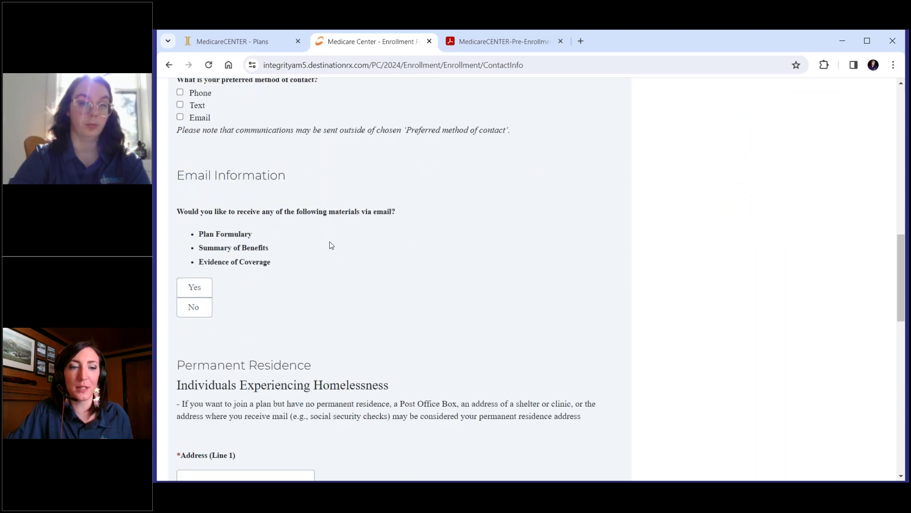
scroll(331, 245, up, 12)
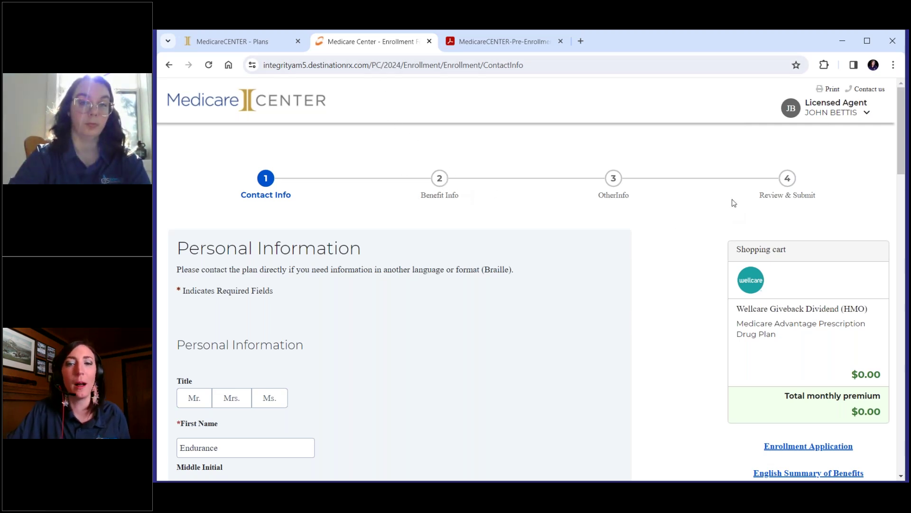
click(790, 181)
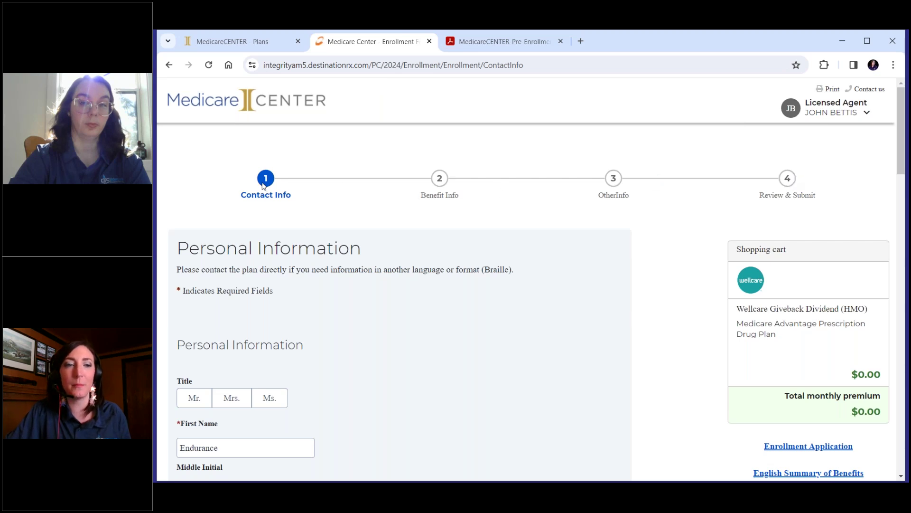
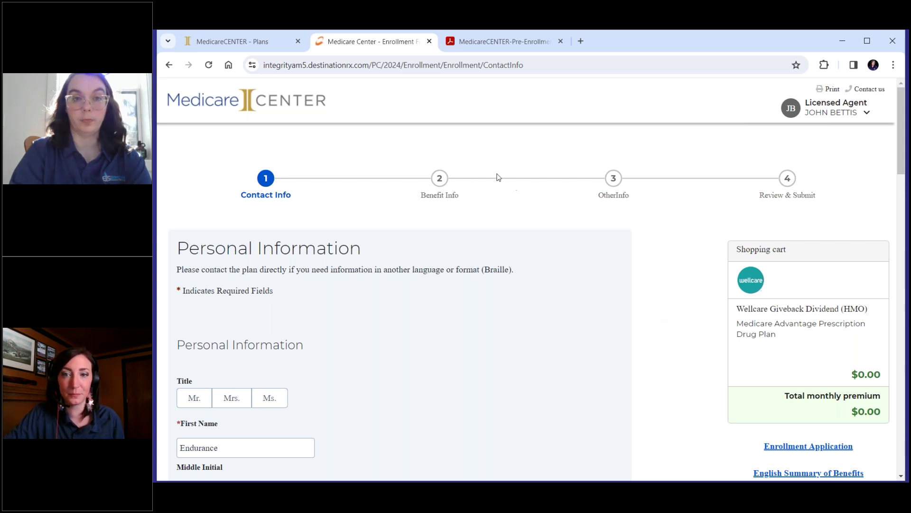
- Close the enrollment form and open the sample contact's overview by searching the contacts by name
click(430, 41)
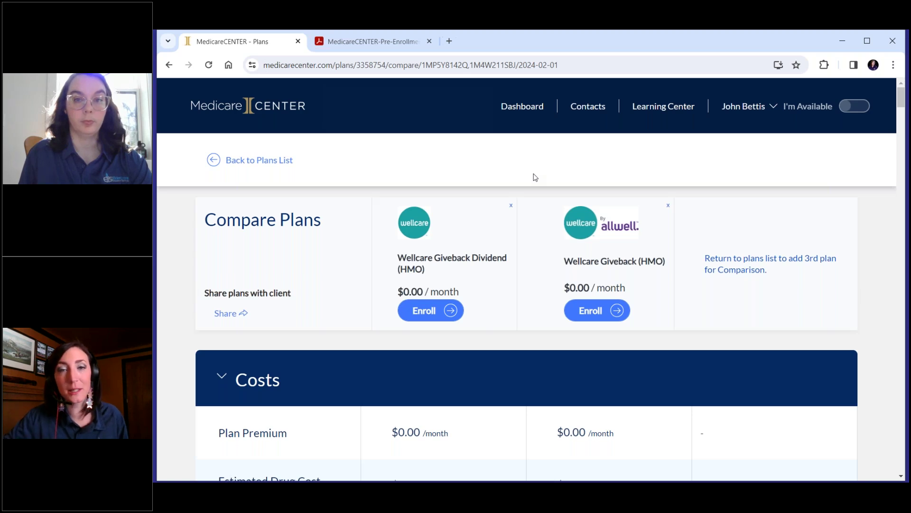
click(593, 108)
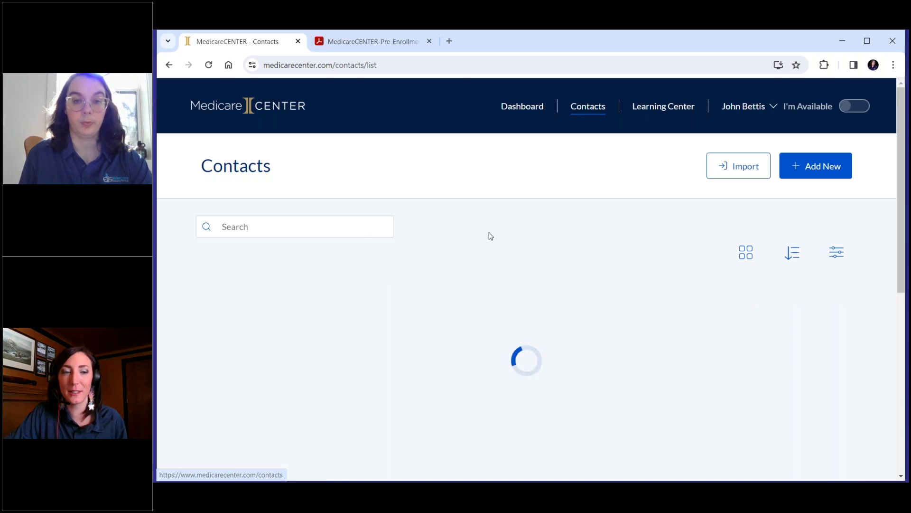
click(299, 220)
text(endu)
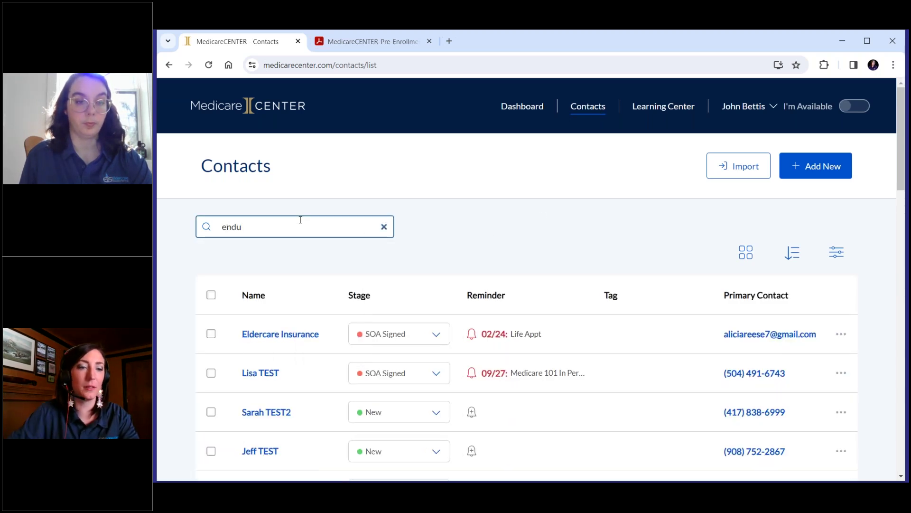
click(283, 365)
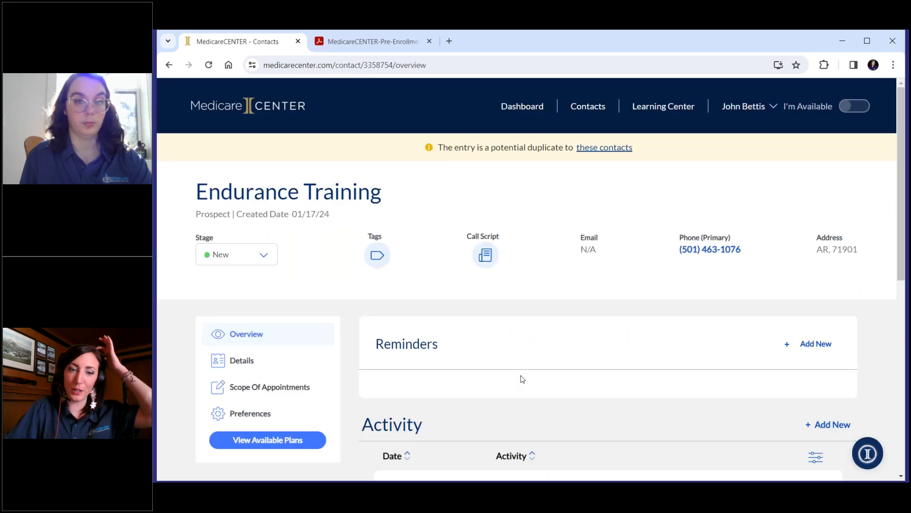
scroll(527, 377, down, 2)
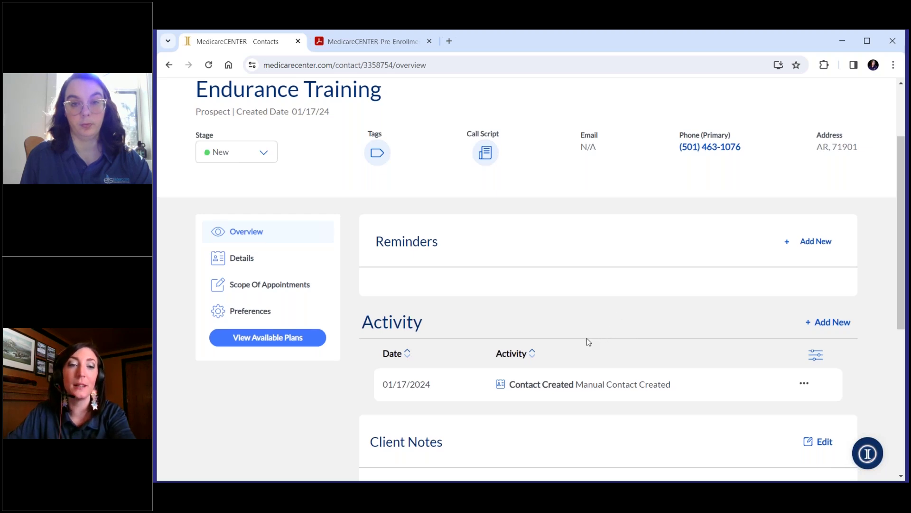
- Look over the Reminders, Activity and Client Notes sections on the sample contact's overview
scroll(587, 338, down, 1)
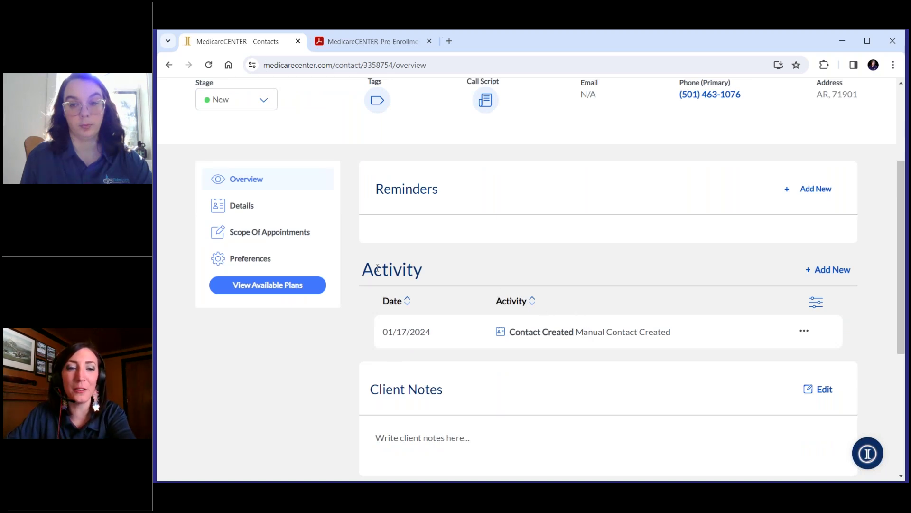
drag(376, 267, 427, 271)
click(430, 276)
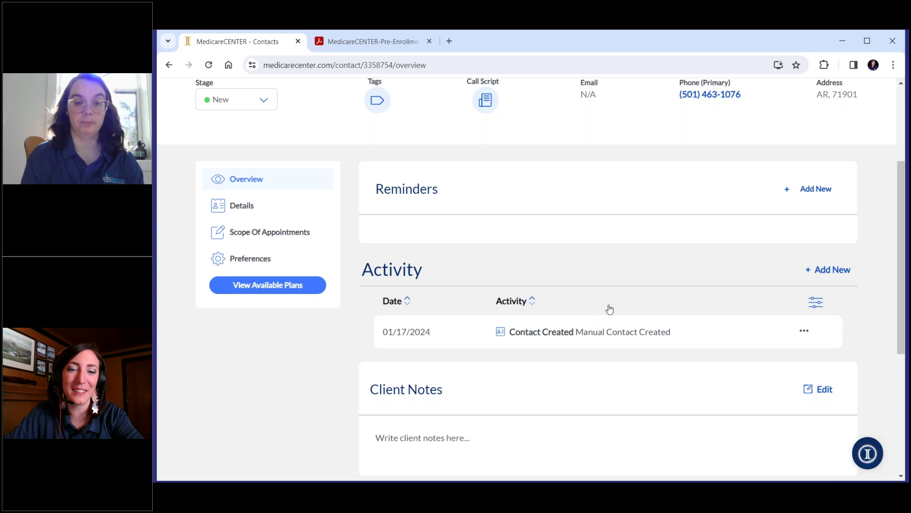
scroll(630, 308, up, 3)
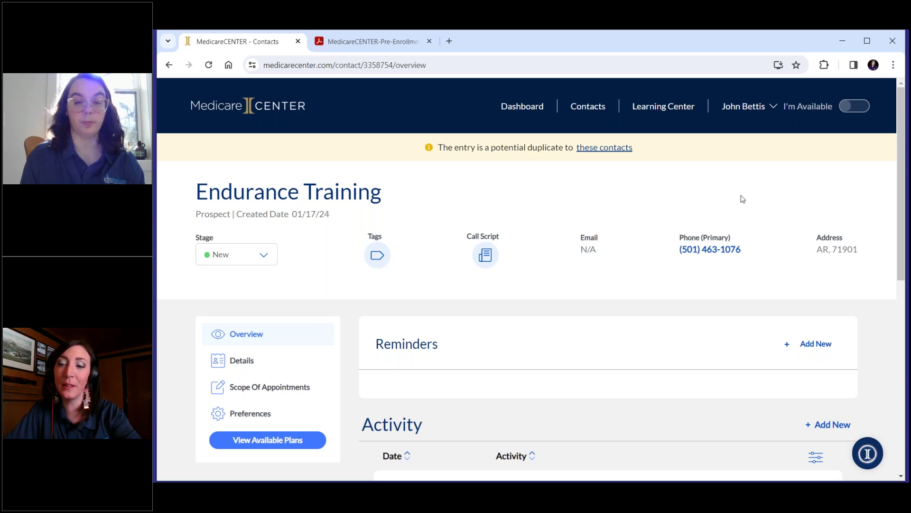
- Open the Learning Center and look over its recommended reads and the resource categories under All Resources
click(669, 110)
scroll(574, 321, down, 5)
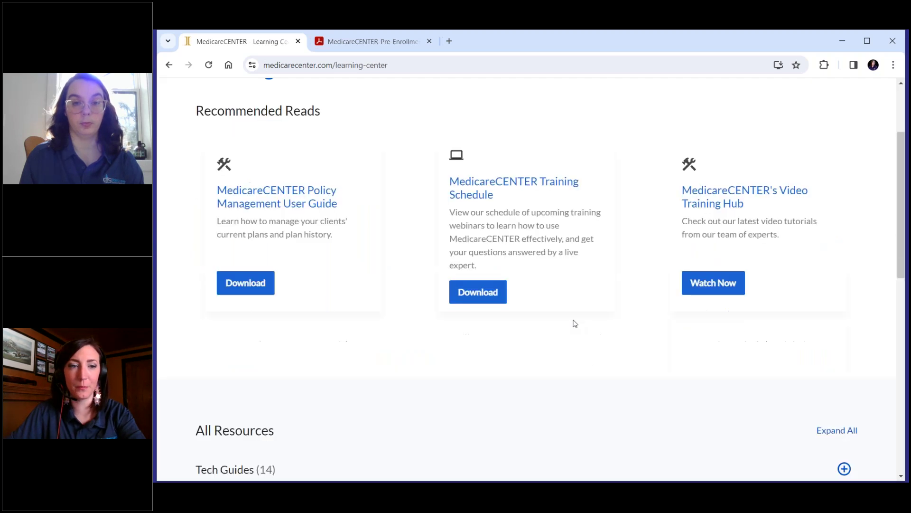
scroll(322, 270, down, 3)
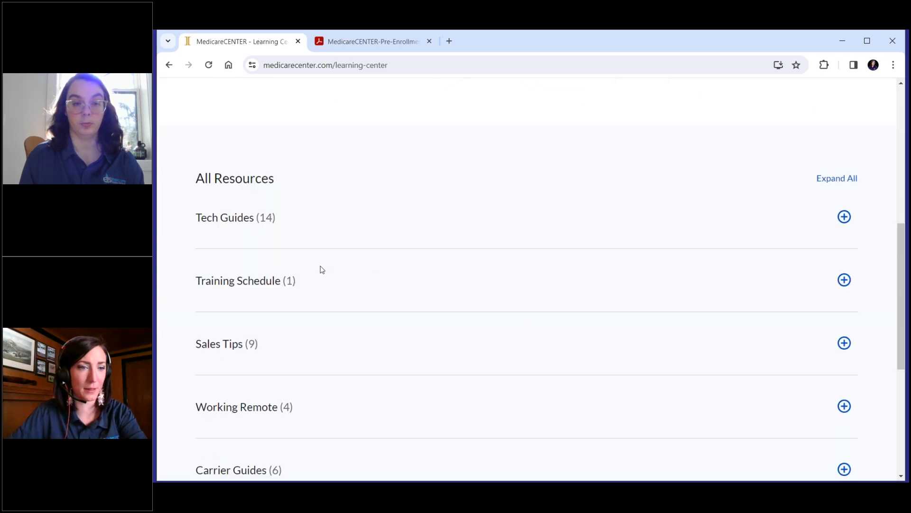
scroll(323, 272, down, 2)
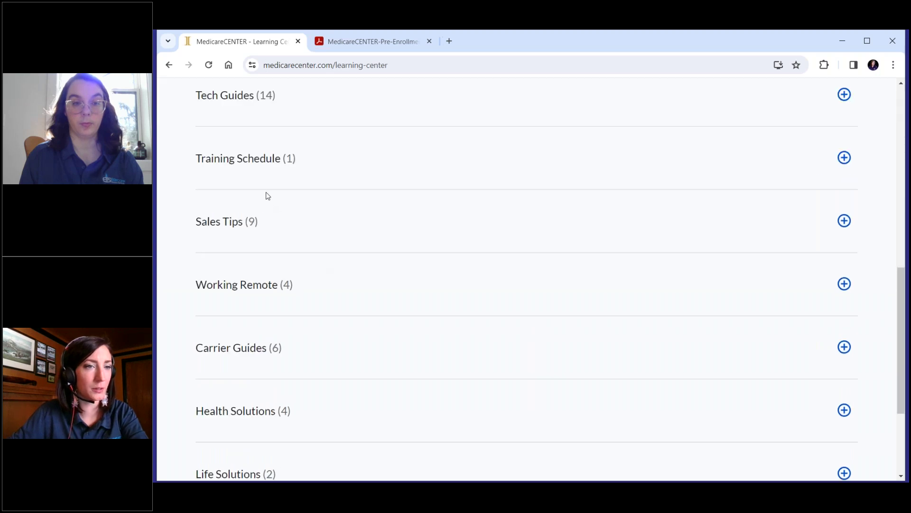
scroll(259, 212, up, 2)
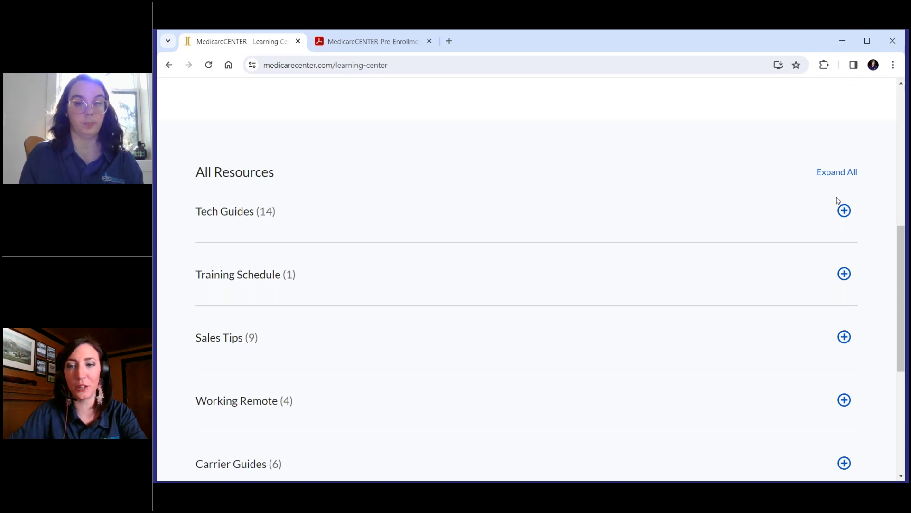
- Expand the Tech Guides category and look through the guides, FAQs and carrier comparison charts it offers
click(843, 211)
scroll(386, 232, down, 4)
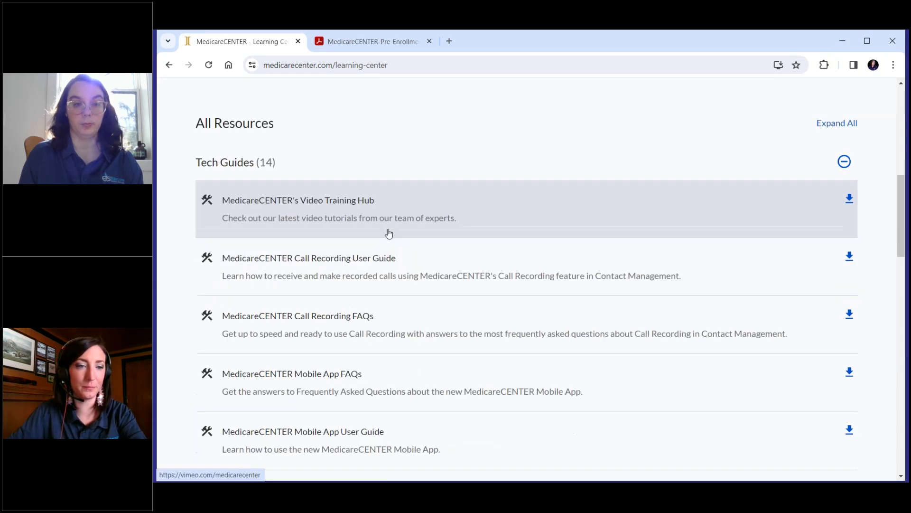
scroll(389, 220, down, 4)
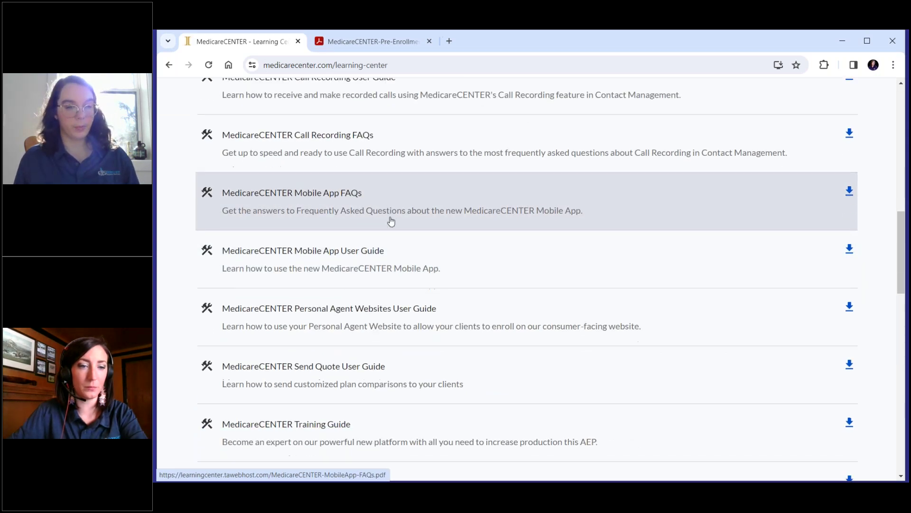
scroll(391, 221, down, 3)
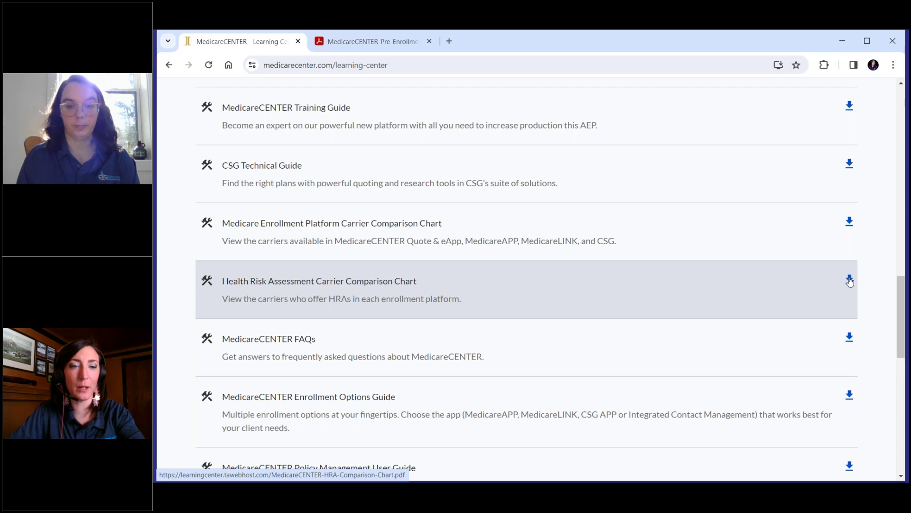
scroll(850, 281, up, 15)
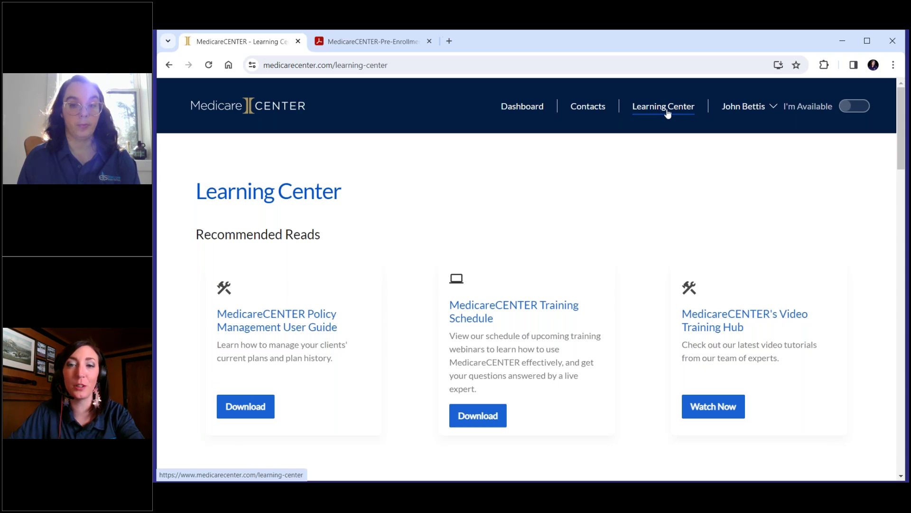
- Open the Health Risk Assessment Carrier Comparison Chart from the Tech Guides and view its carrier table
scroll(588, 122, down, 6)
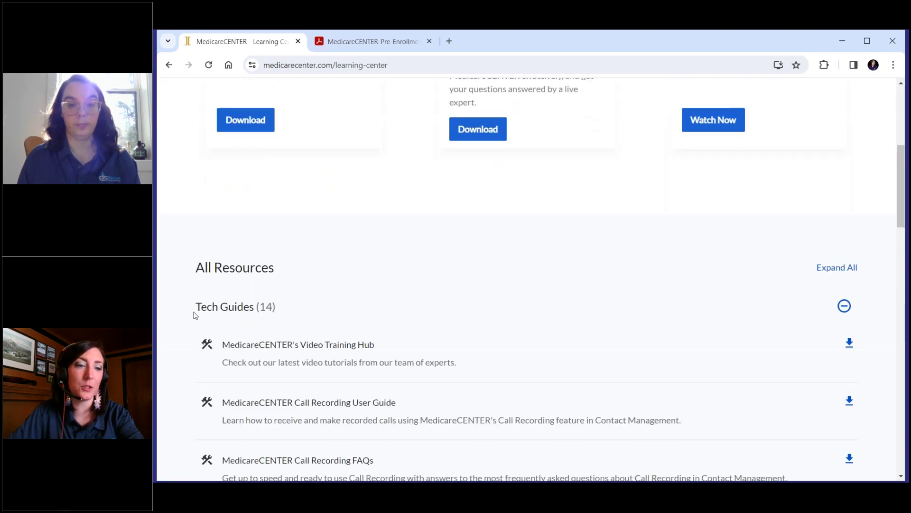
scroll(315, 288, down, 4)
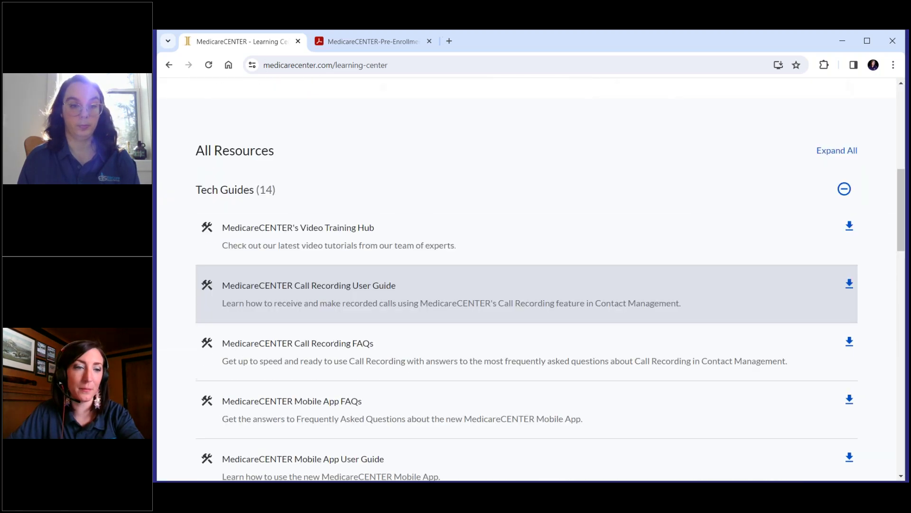
scroll(315, 288, down, 8)
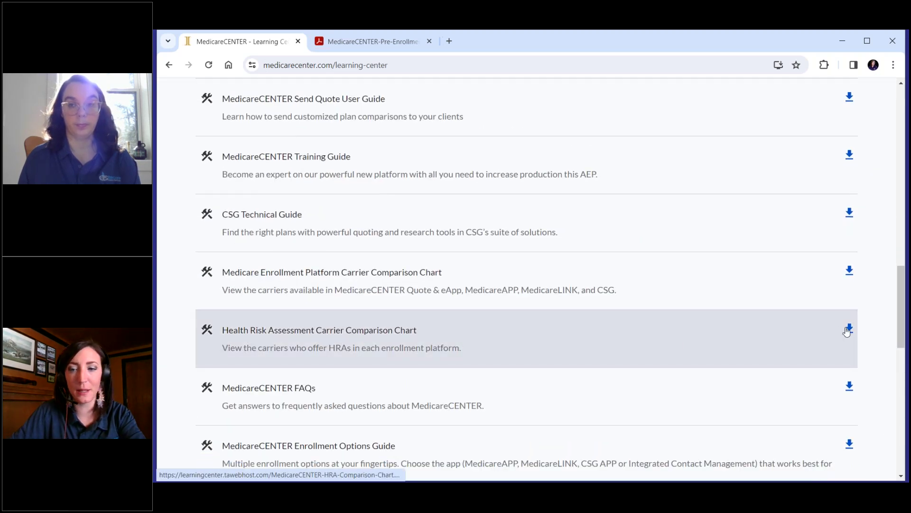
click(850, 328)
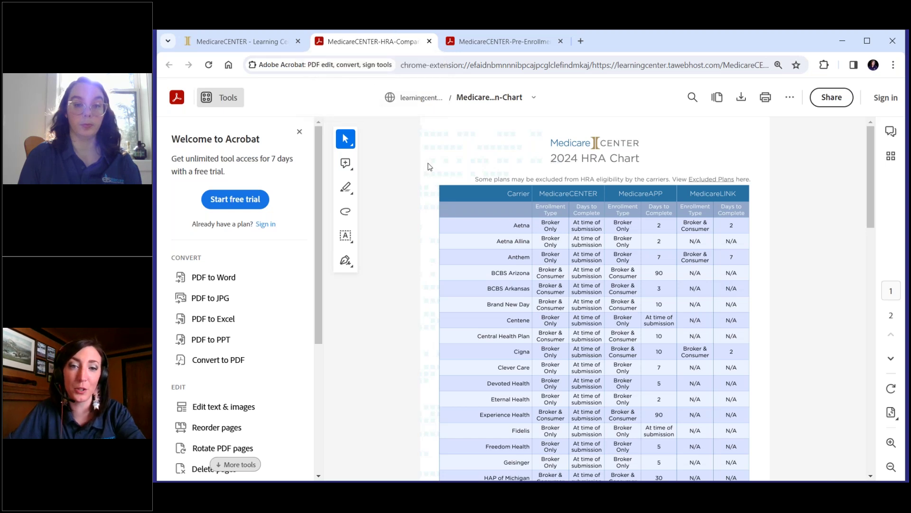
scroll(499, 167, down, 1)
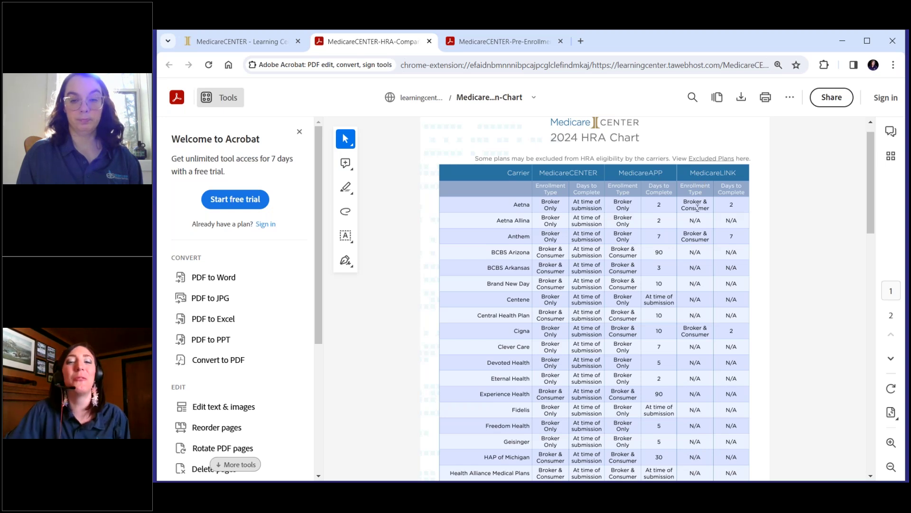
- Switch from the HRA chart back to MedicareCENTER and open the Dashboard
click(251, 43)
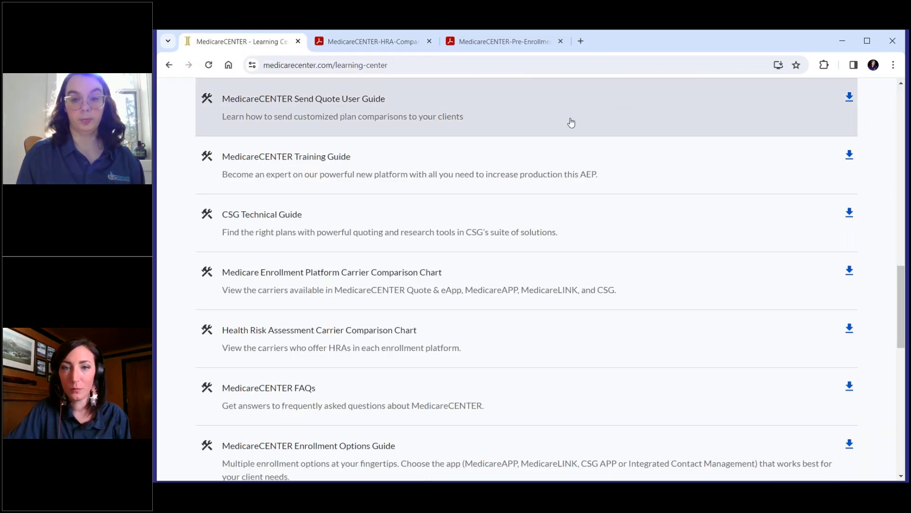
scroll(652, 88, up, 15)
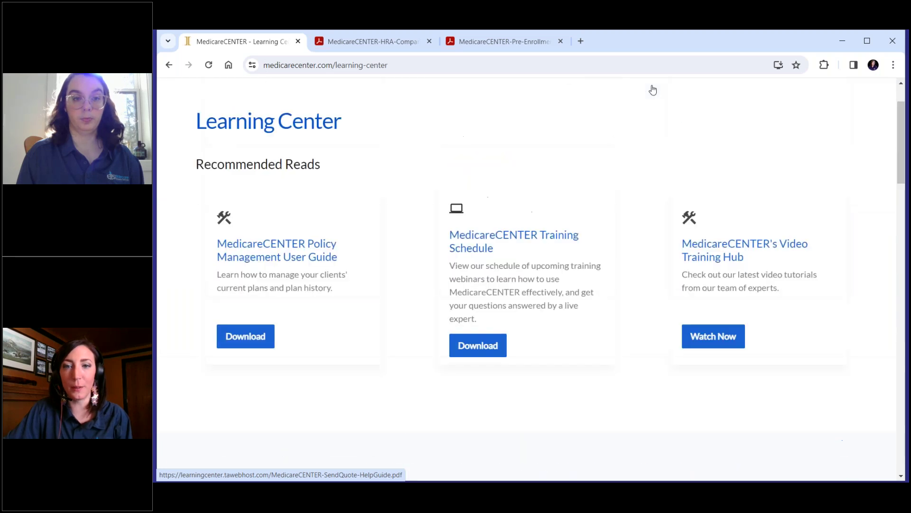
click(522, 106)
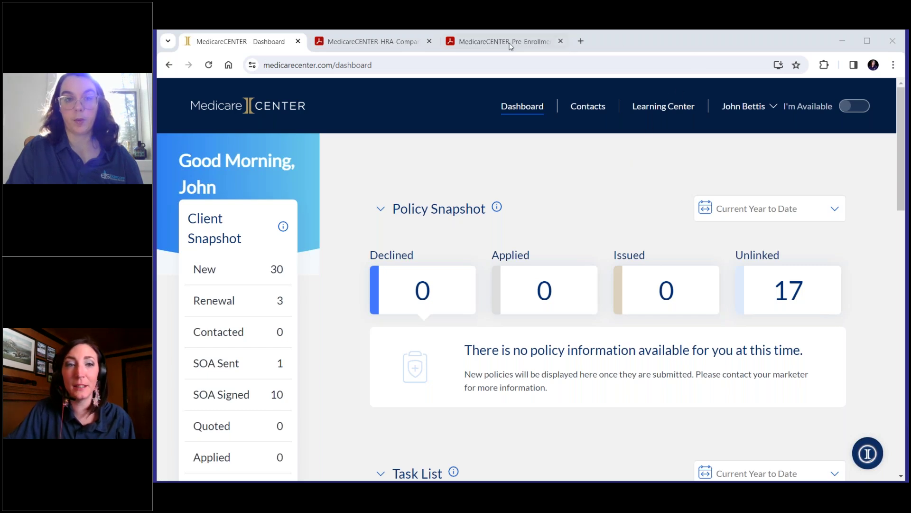
- Reopen the Learning Center and review the policy management guide, training schedule, Video Training Hub and All Resources list
click(656, 108)
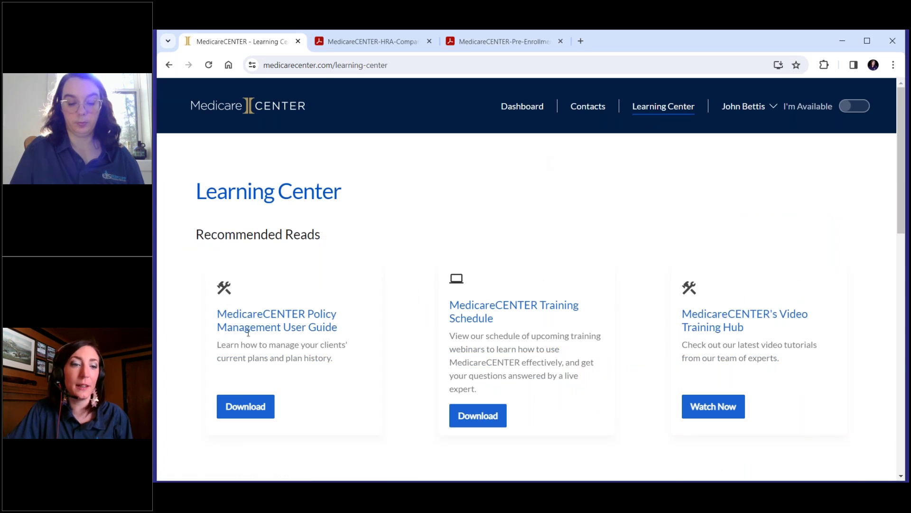
scroll(430, 316, down, 2)
scroll(528, 151, down, 3)
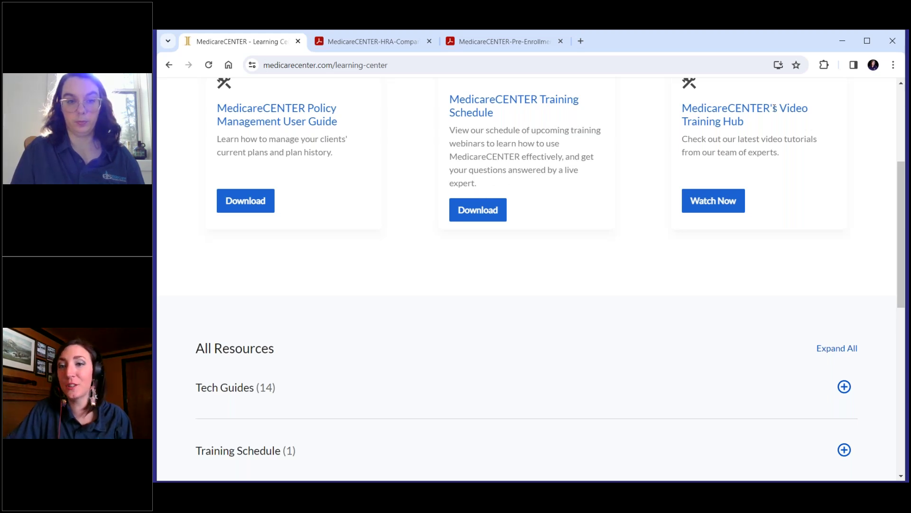
drag(784, 112, 776, 125)
click(741, 171)
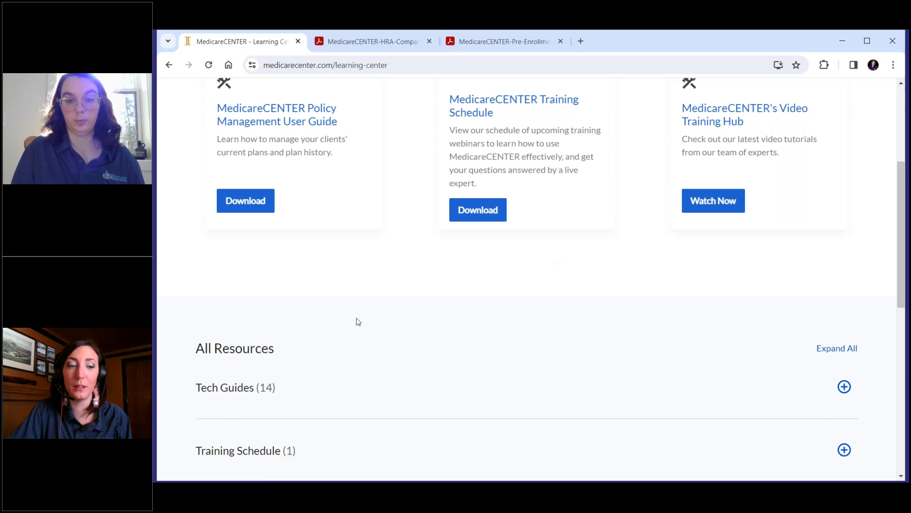
scroll(264, 363, down, 3)
scroll(263, 362, up, 7)
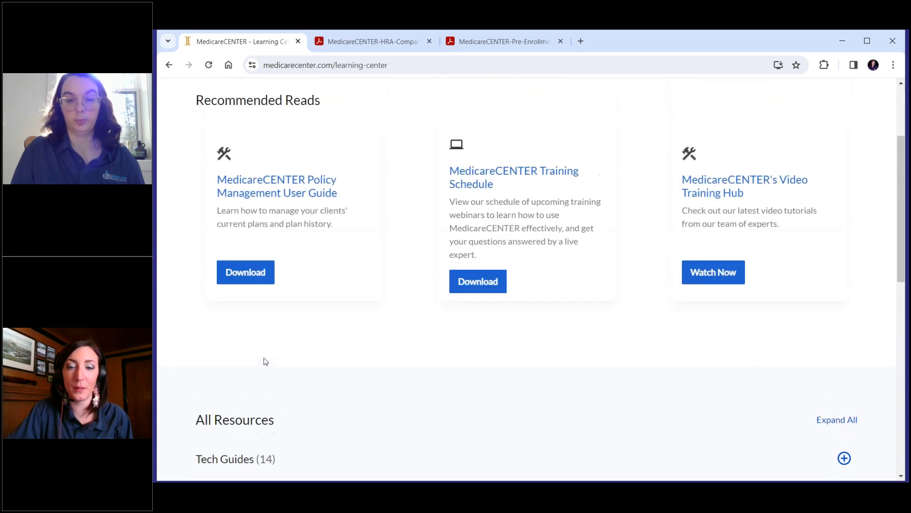